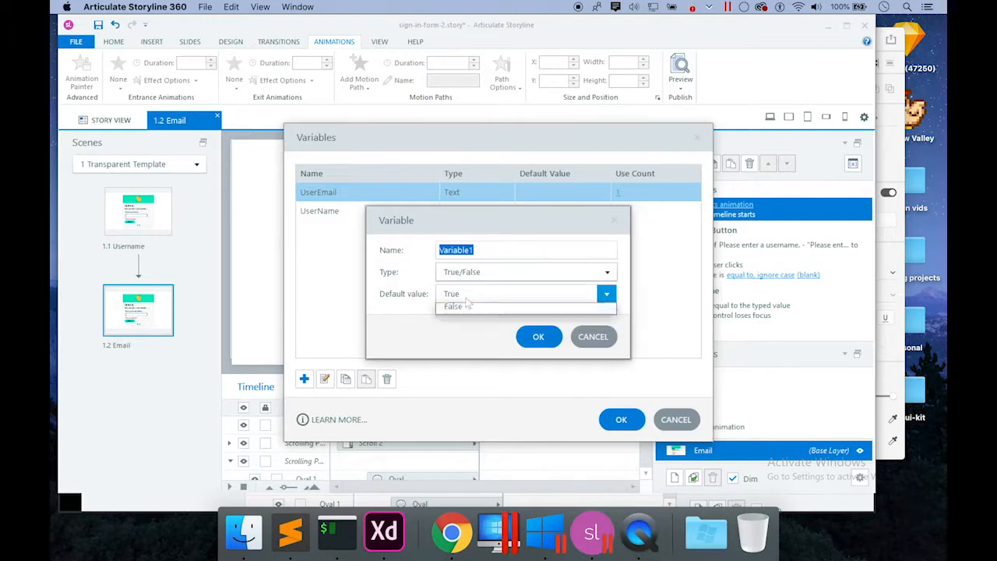
# Create a True/False variable named isValid with default False and close the variables list.
pyautogui.click(451, 324)
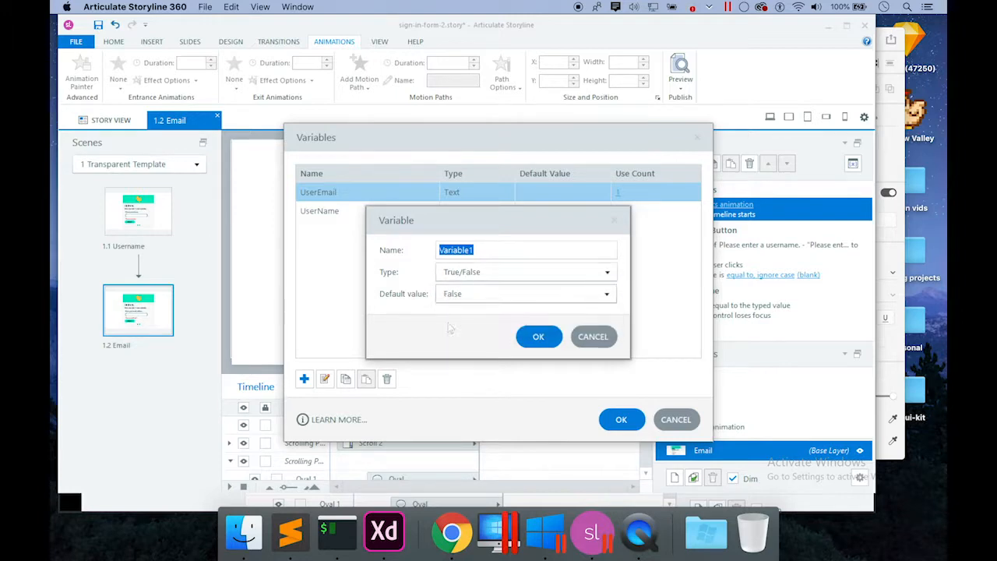
pyautogui.click(481, 252)
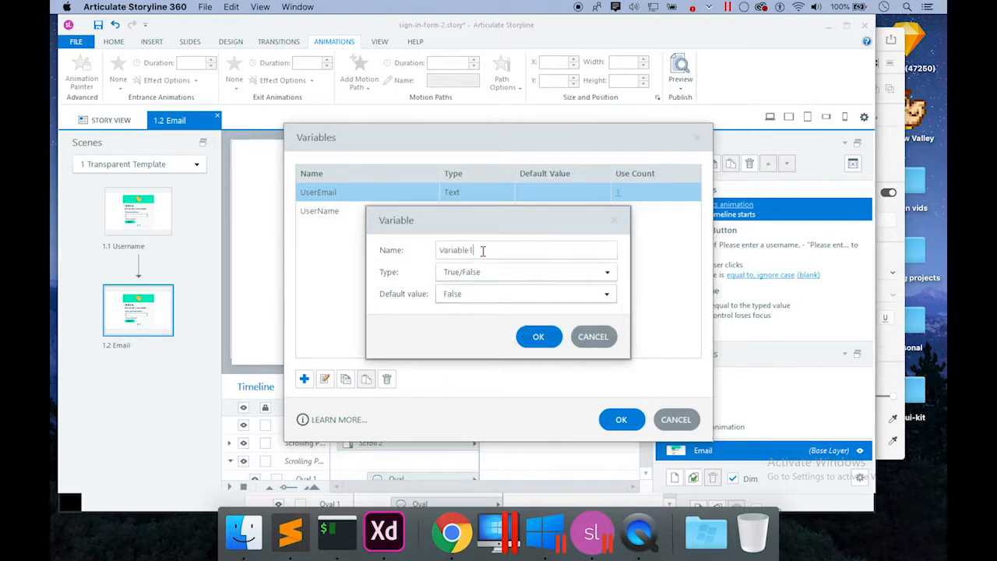
pyautogui.doubleClick(483, 251)
pyautogui.press('BackSpace')
pyautogui.write('isValid')
pyautogui.click(536, 338)
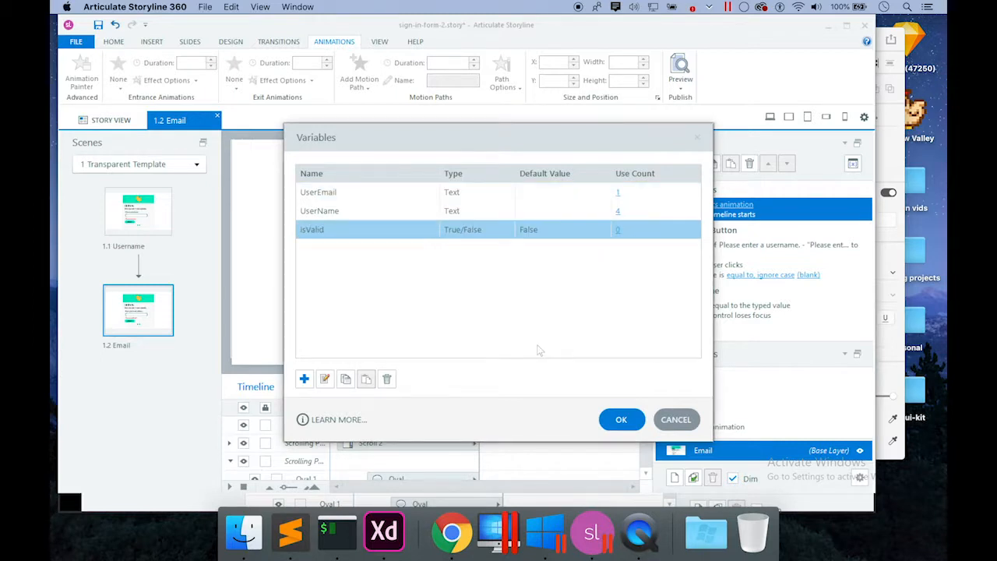
pyautogui.click(615, 419)
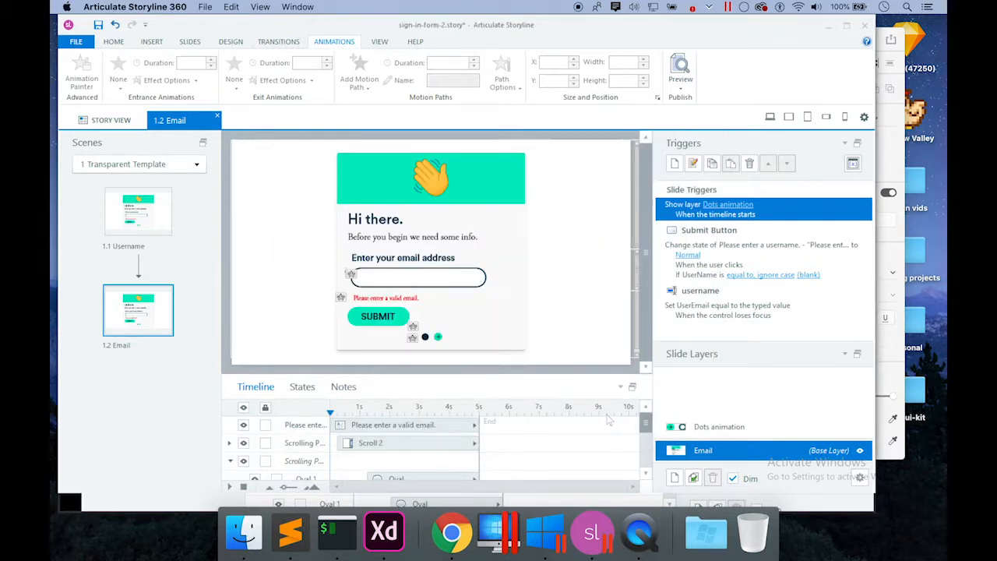
# Switch to the Matching-Drag-DRop 3 reference project and review its project variables.
pyautogui.rightClick(611, 544)
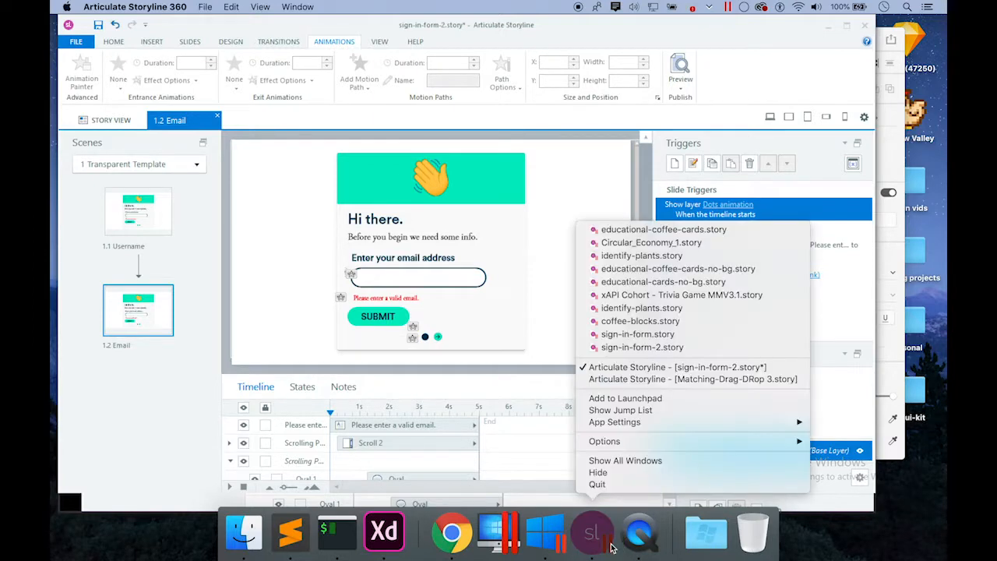
pyautogui.click(631, 381)
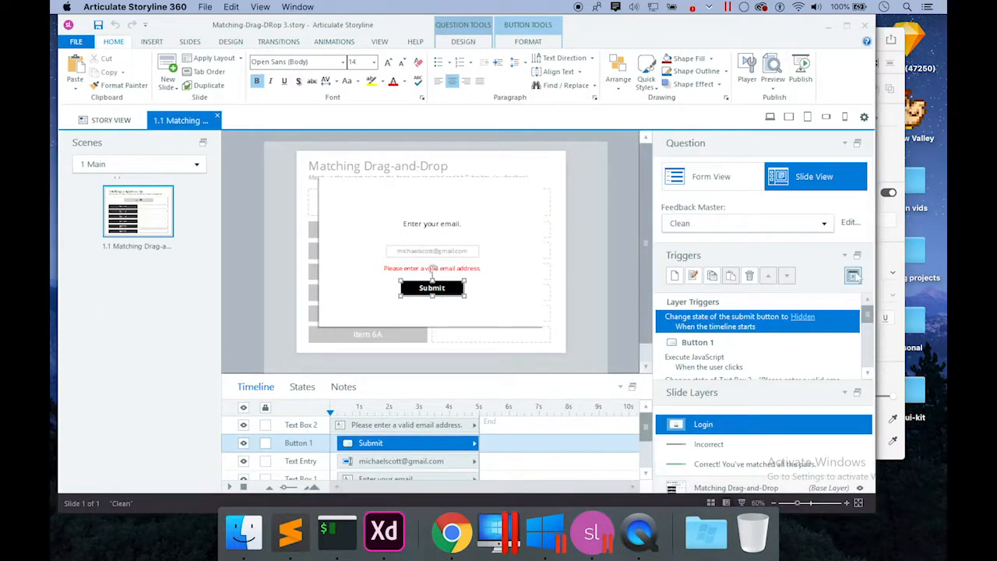
pyautogui.click(853, 275)
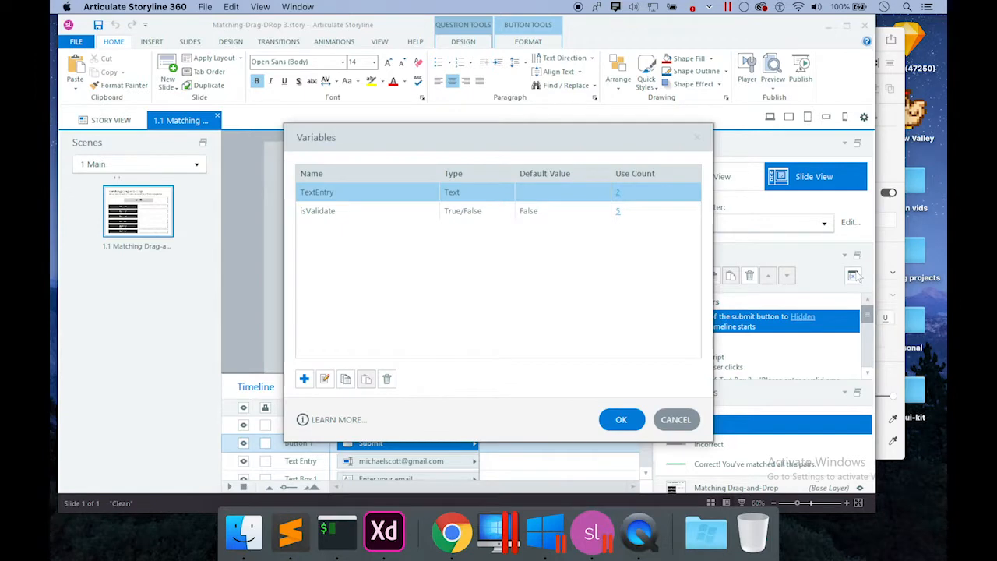
pyautogui.click(675, 419)
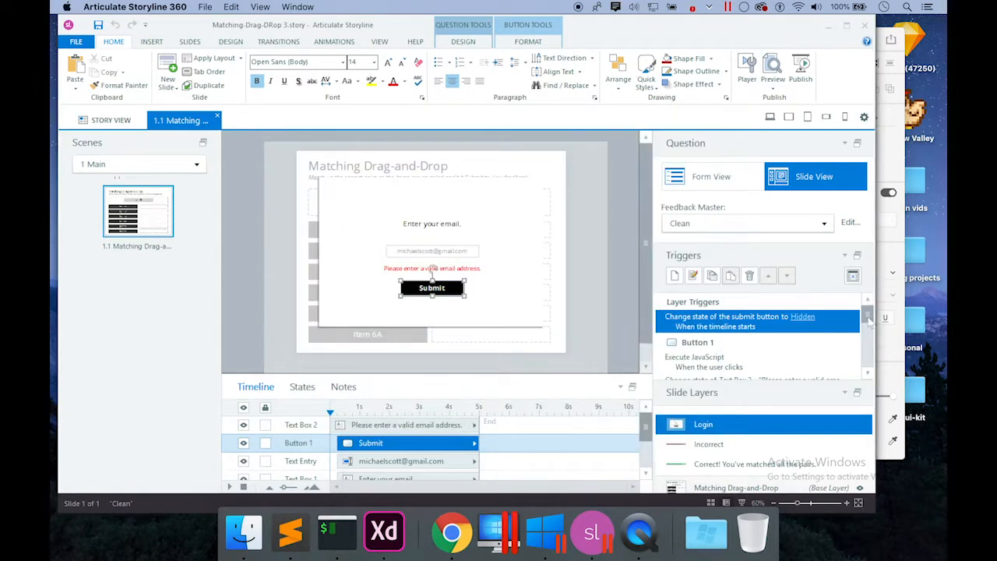
# Recheck the reference variables and scroll the triggers to the isValidate equals False condition.
pyautogui.click(853, 275)
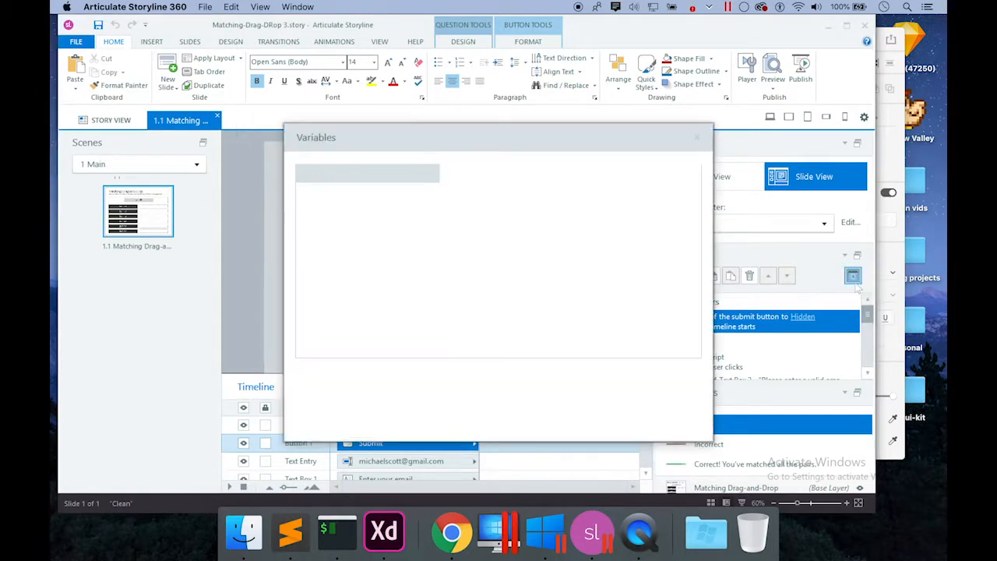
pyautogui.click(674, 422)
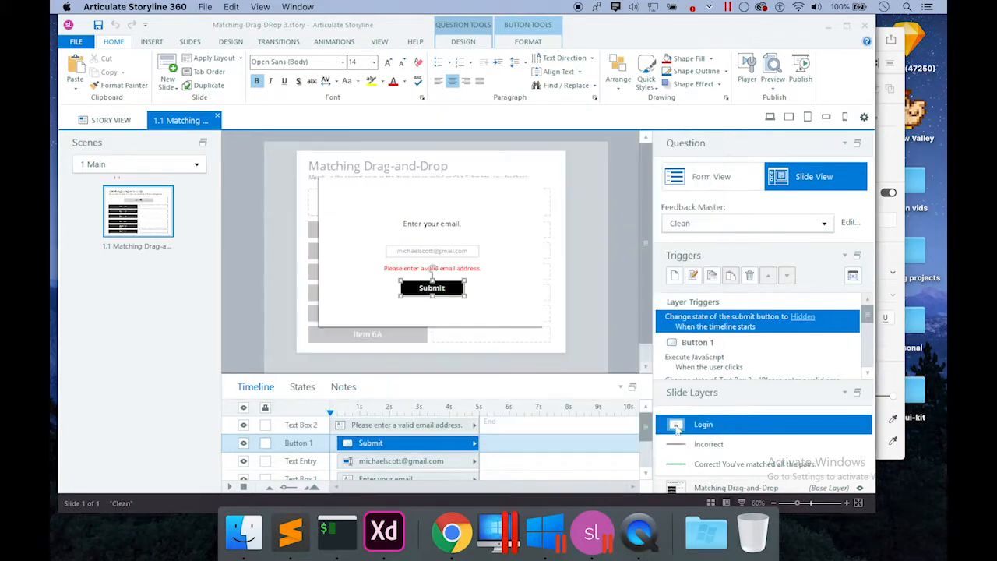
pyautogui.moveTo(868, 319); pyautogui.dragTo(867, 327)
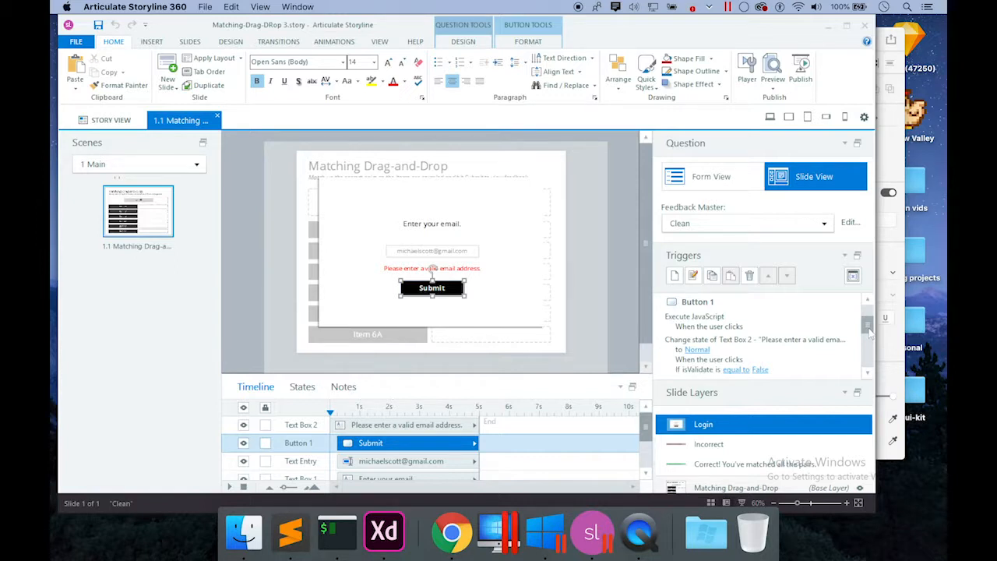
pyautogui.rightClick(593, 532)
# Back in sign-in-form-2, rename the isValid variable to isValidate.
pyautogui.click(646, 367)
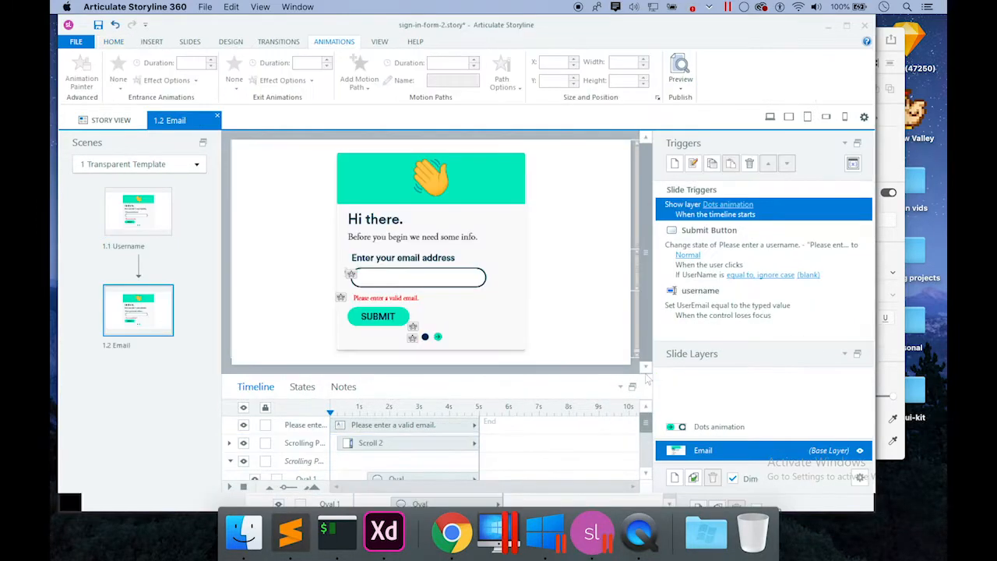
pyautogui.click(853, 163)
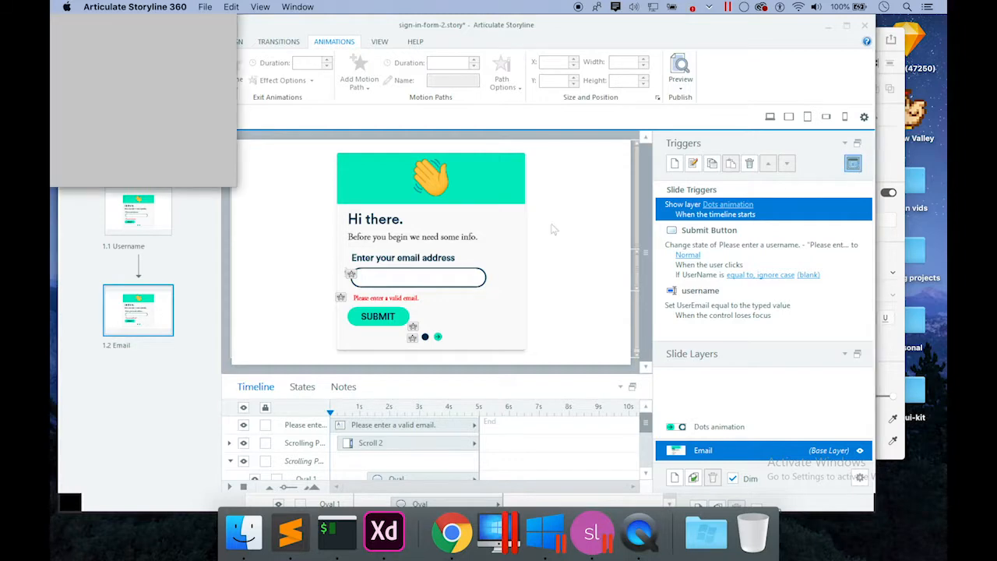
pyautogui.doubleClick(348, 231)
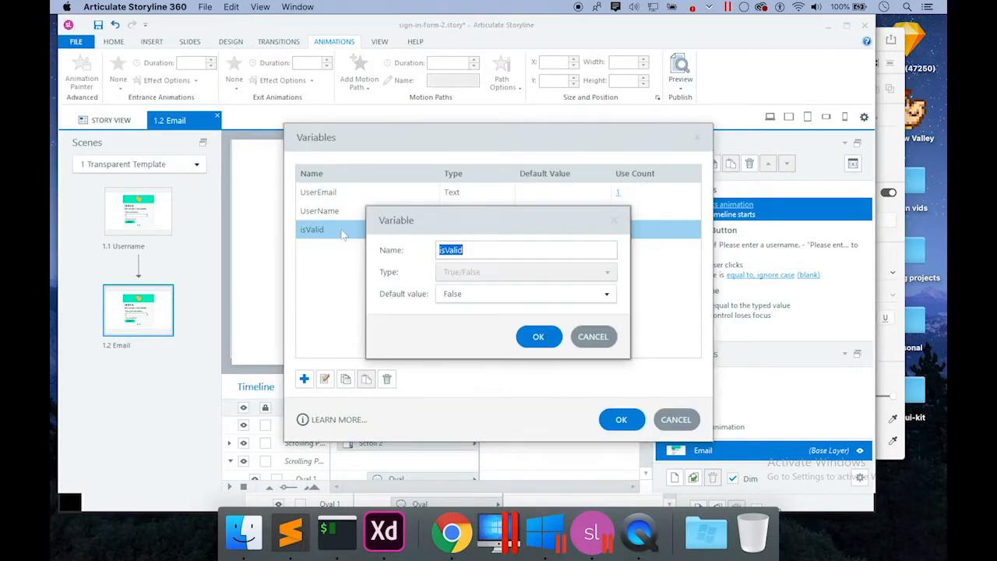
pyautogui.click(474, 250)
pyautogui.write('ate')
pyautogui.click(539, 336)
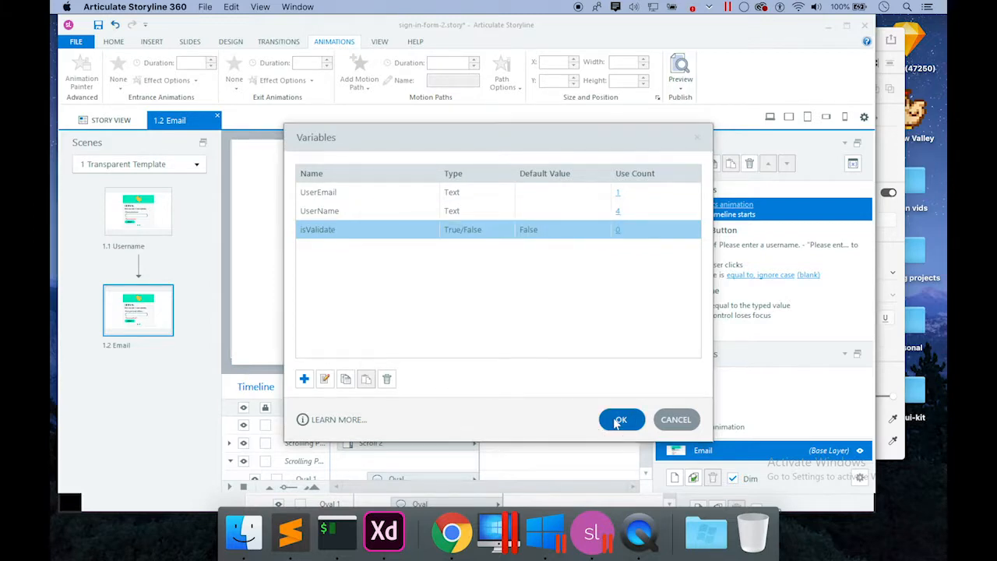
pyautogui.click(619, 421)
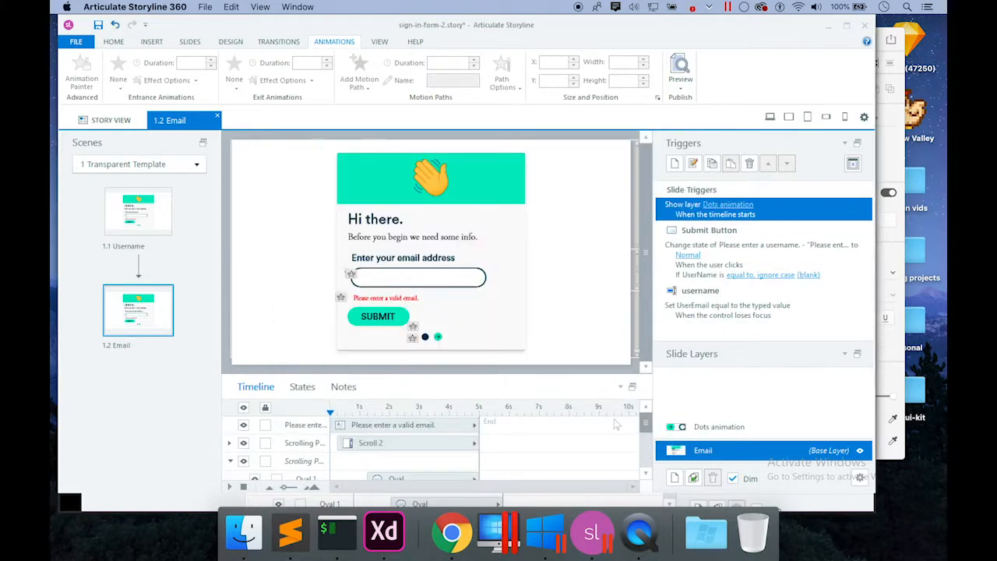
# Compare the 1.1 Username and 1.2 Email slides and their SUBMIT buttons.
pyautogui.click(156, 232)
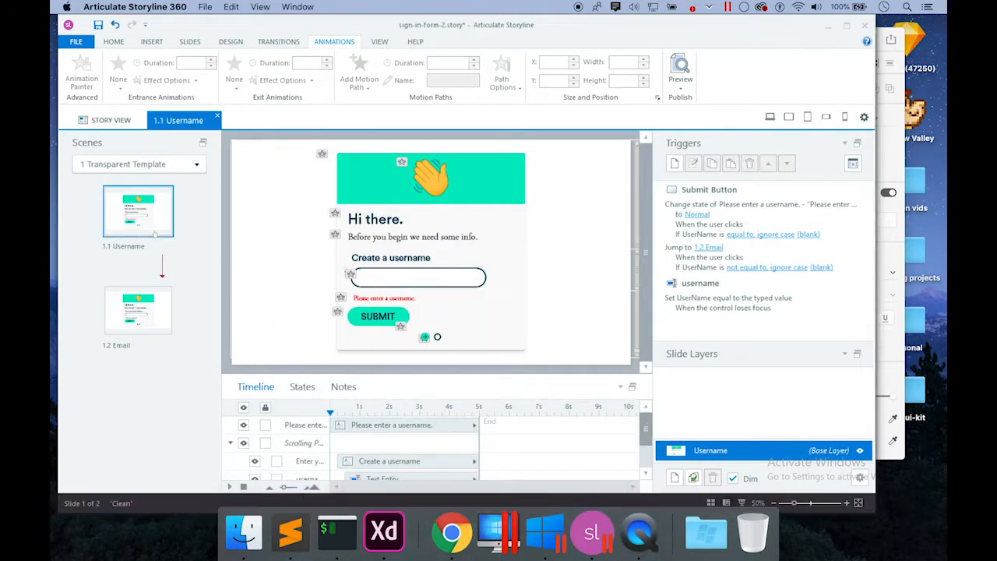
pyautogui.click(155, 307)
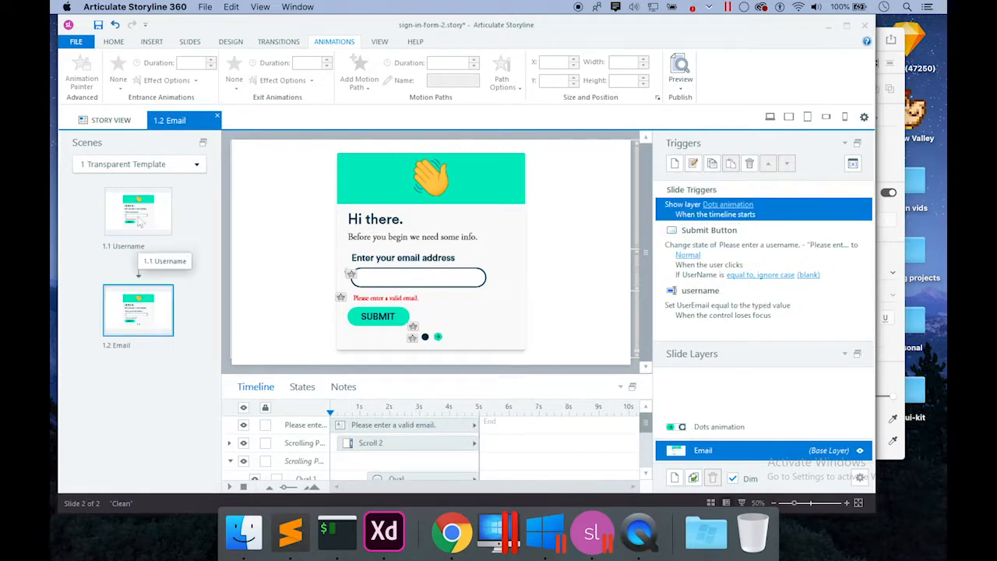
pyautogui.click(142, 223)
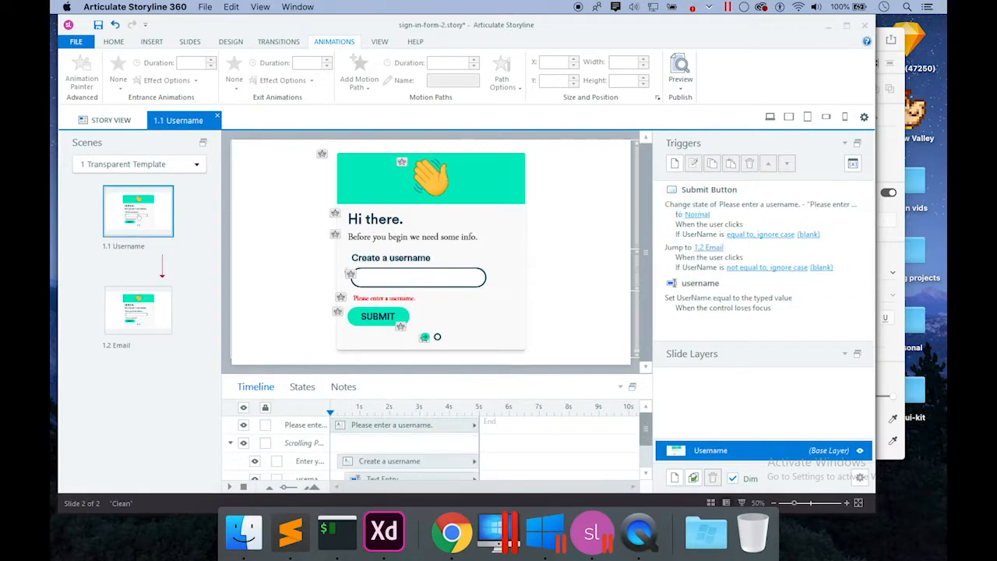
pyautogui.click(379, 317)
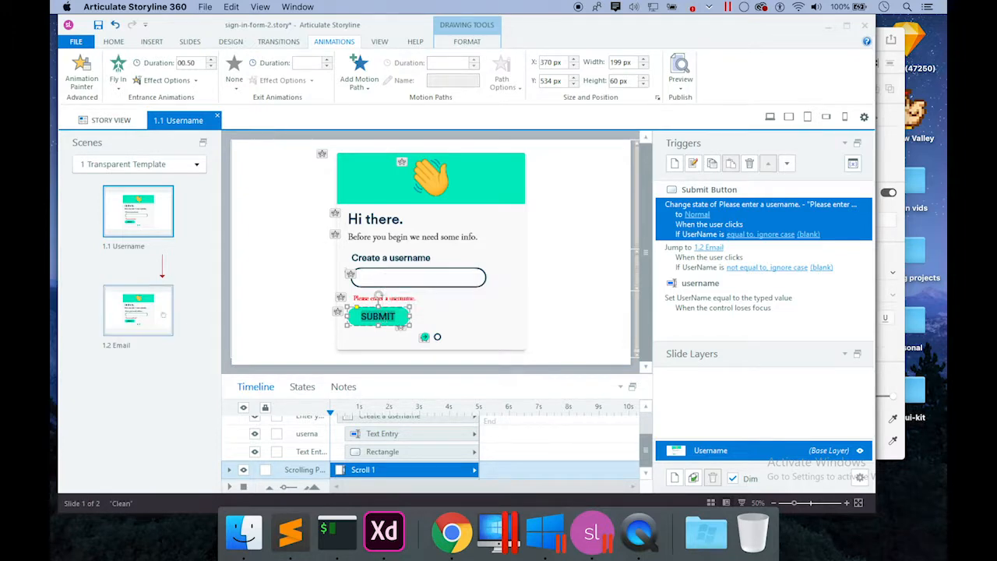
pyautogui.click(157, 307)
# Bring Adobe XD forward and scroll to the New sign-in – 5 artboard's Create an email field.
pyautogui.click(384, 532)
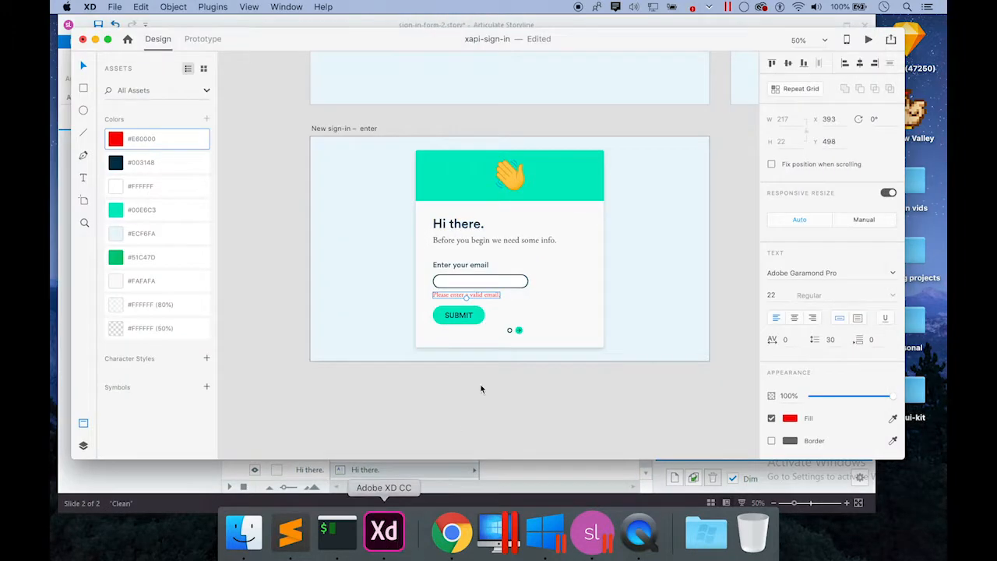
pyautogui.hscroll(10, 504, 364)
pyautogui.scroll(3, 505, 364)
pyautogui.hscroll(-4, 505, 364)
pyautogui.scroll(-2, 505, 364)
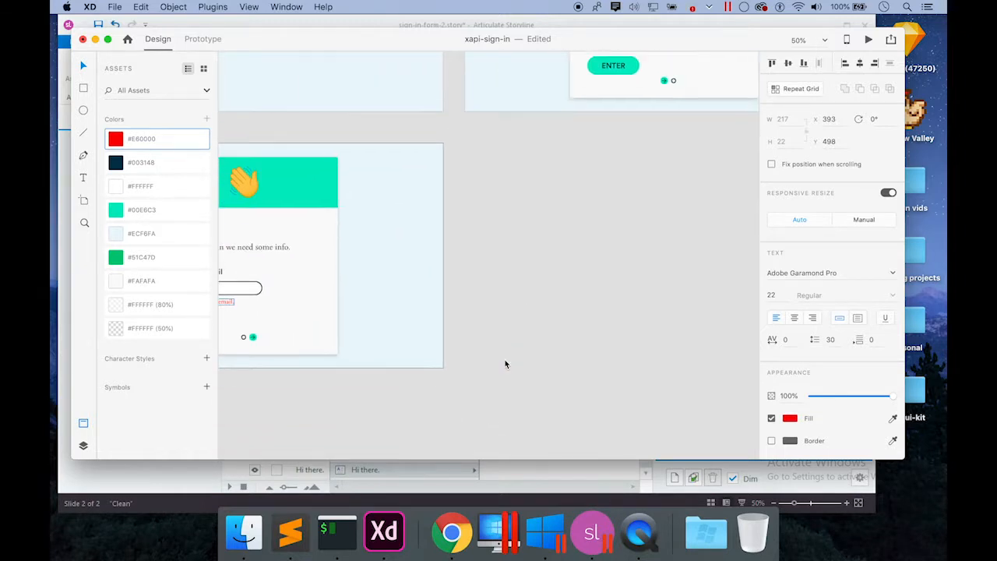
pyautogui.scroll(4, 504, 363)
pyautogui.hscroll(4, 505, 364)
pyautogui.scroll(3, 504, 364)
pyautogui.hscroll(-10, 505, 364)
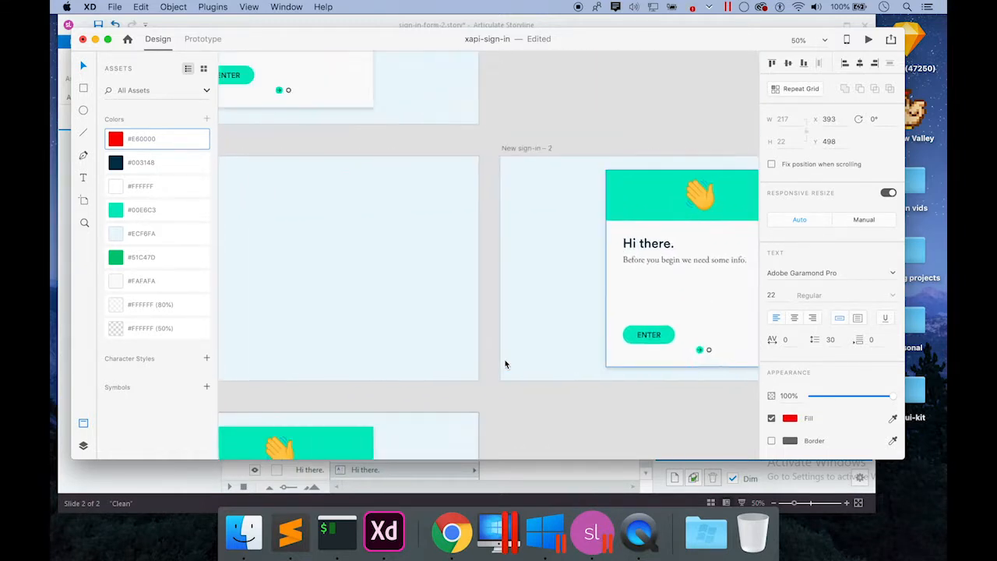
pyautogui.hscroll(11, 505, 363)
pyautogui.hscroll(10, 505, 364)
pyautogui.scroll(1, 505, 364)
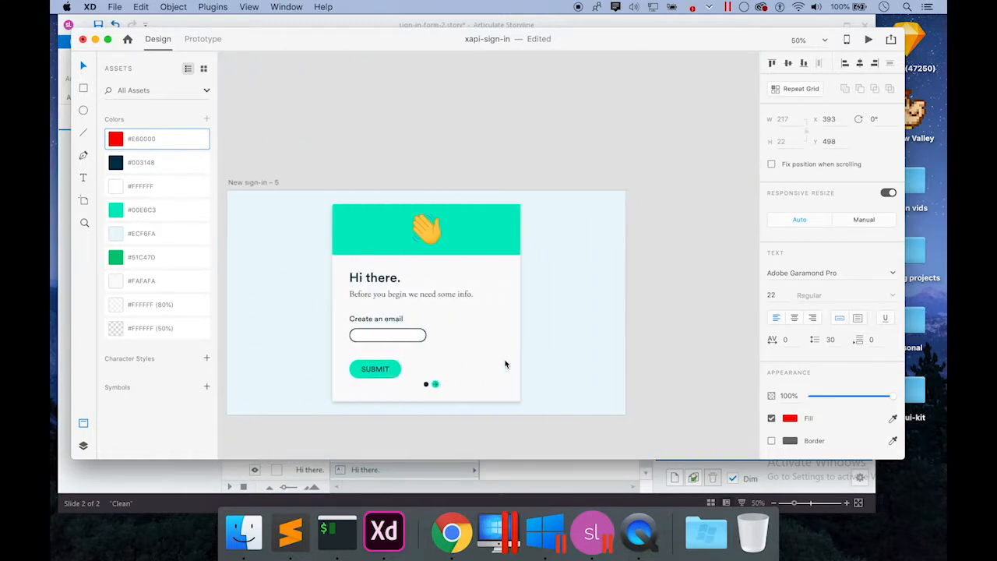
# In Storyline, relabel the 1.1 Username slide's SUBMIT button to ENTER.
pyautogui.click(592, 532)
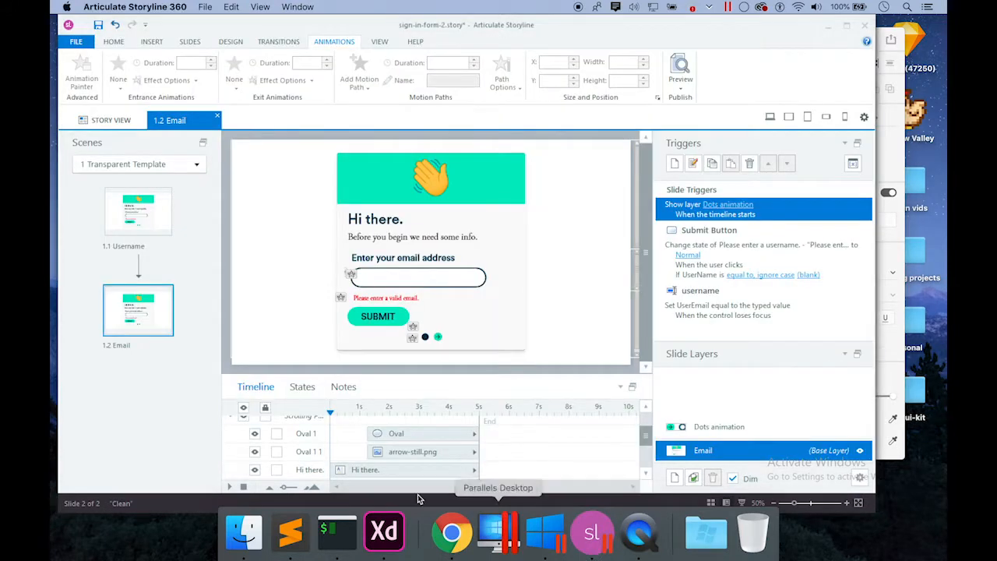
pyautogui.click(139, 226)
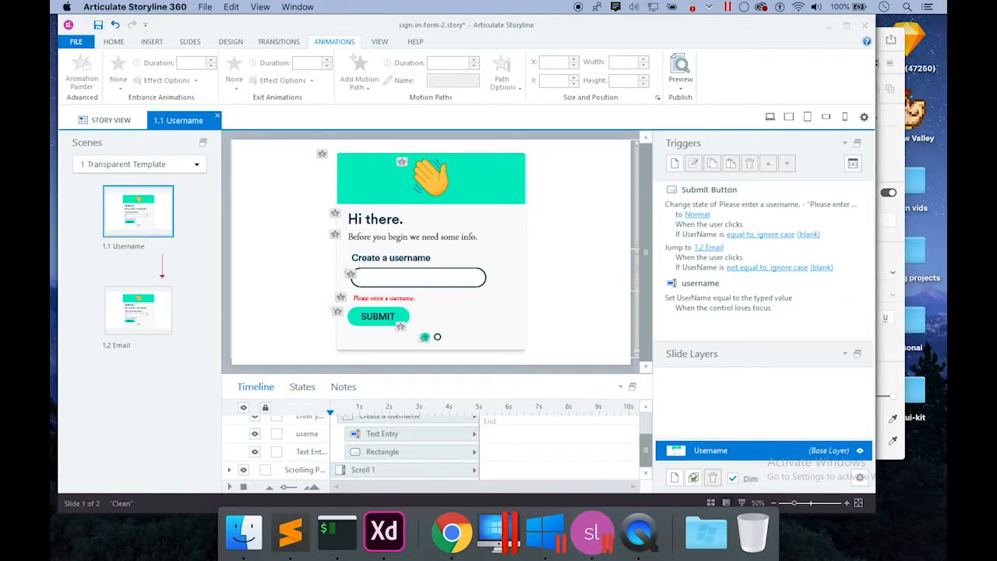
pyautogui.click(378, 320)
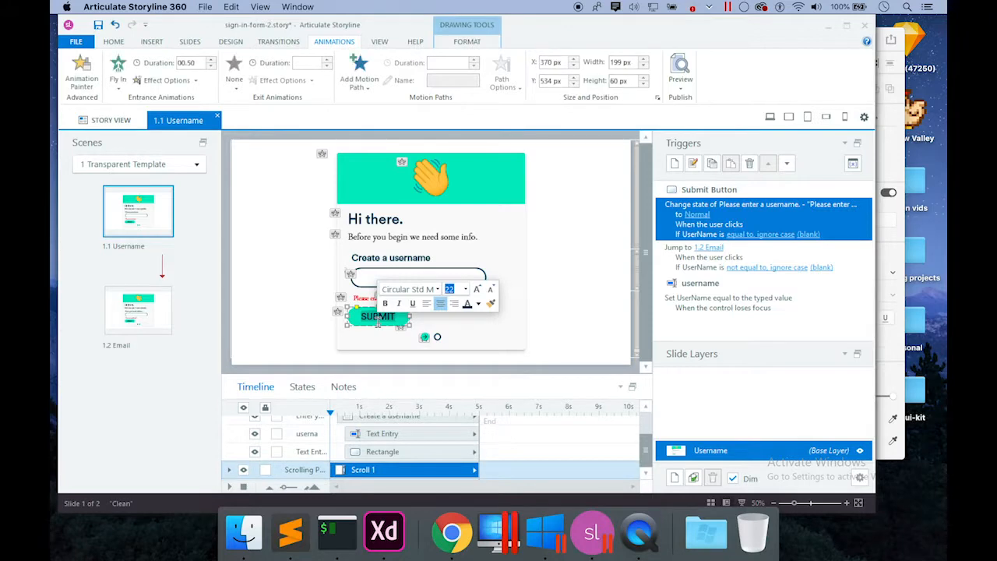
pyautogui.write('ENTER')
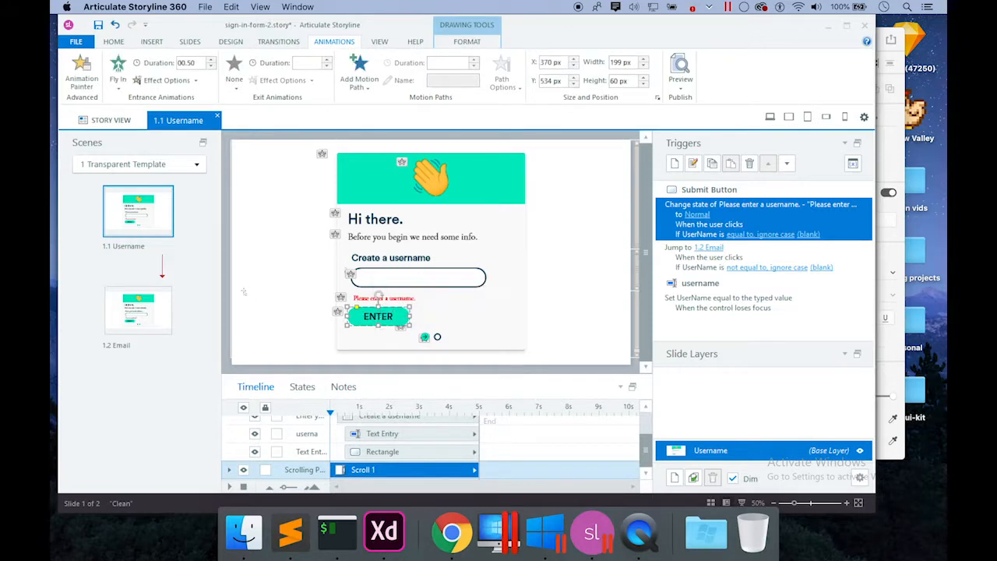
# Inspect the ENTER button's Normal, Hover and Down states, then select slide 1.2 Email.
pyautogui.click(163, 300)
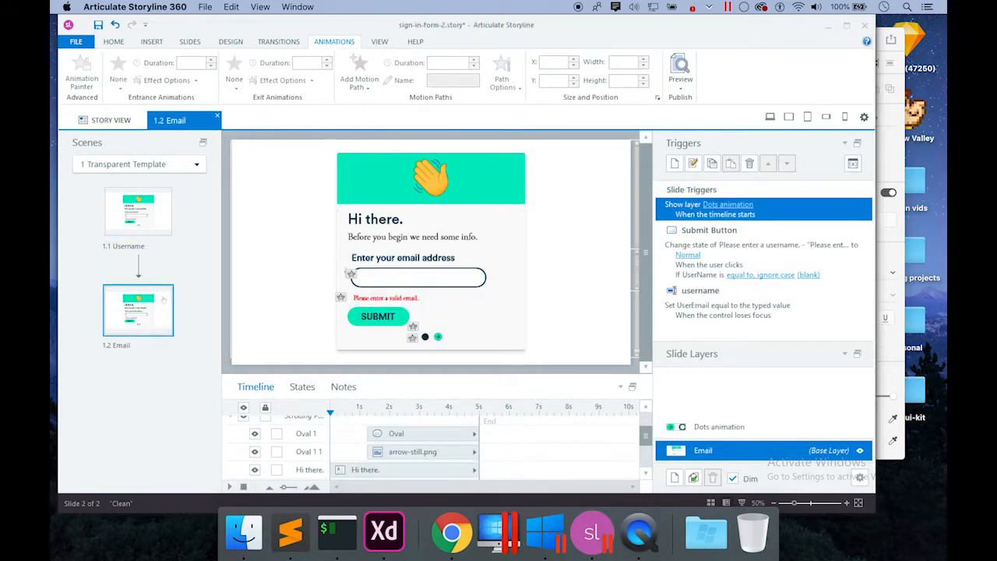
pyautogui.click(138, 211)
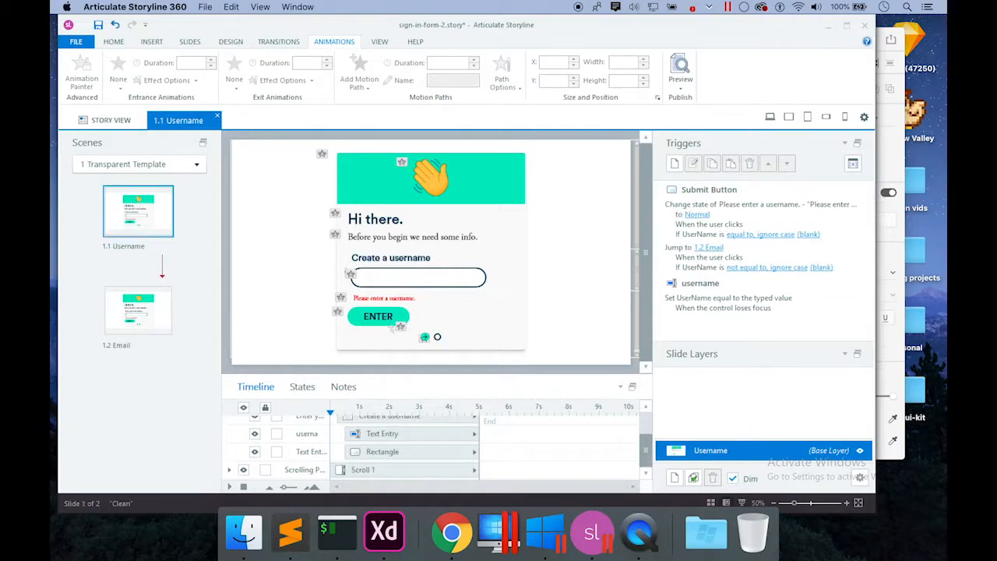
pyautogui.click(385, 320)
pyautogui.click(309, 390)
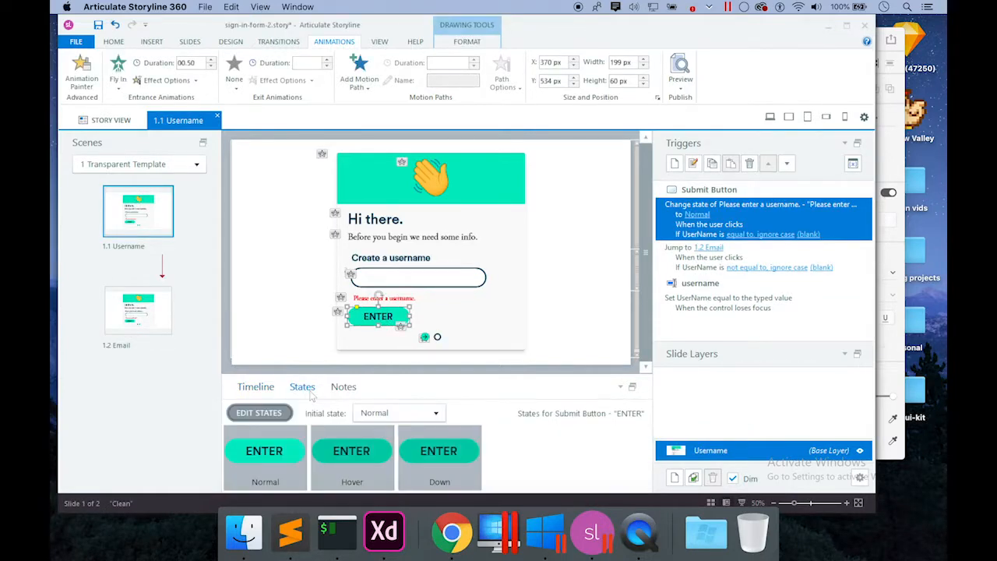
pyautogui.click(257, 387)
pyautogui.click(145, 306)
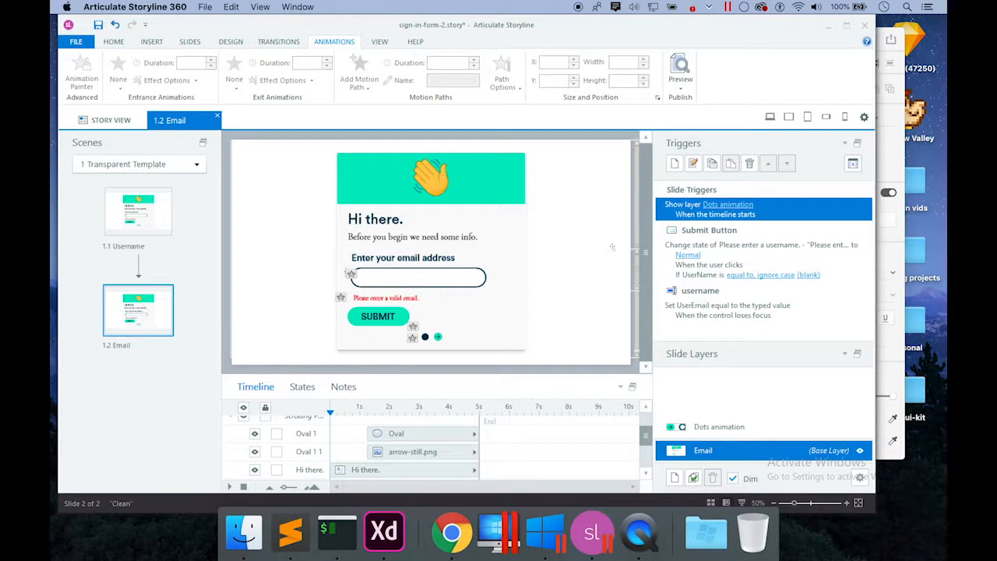
# Change the SUBMIT error trigger's condition to isValidate equal to False.
pyautogui.click(776, 263)
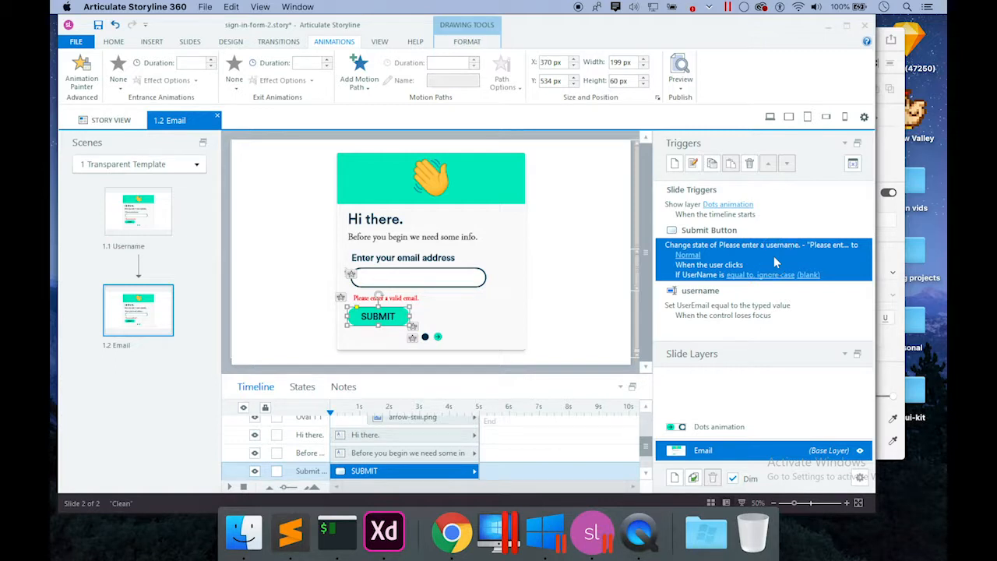
pyautogui.doubleClick(775, 263)
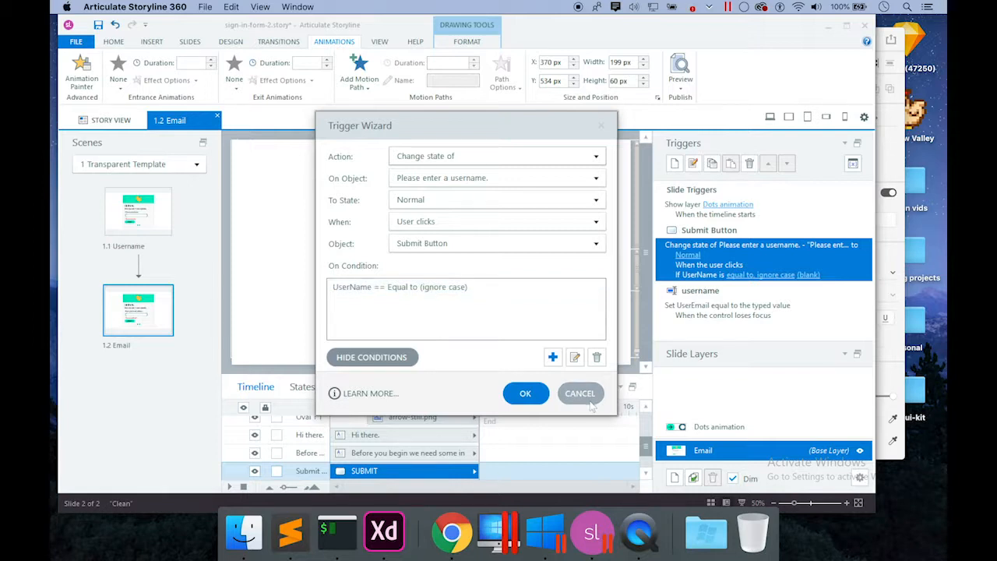
pyautogui.doubleClick(479, 292)
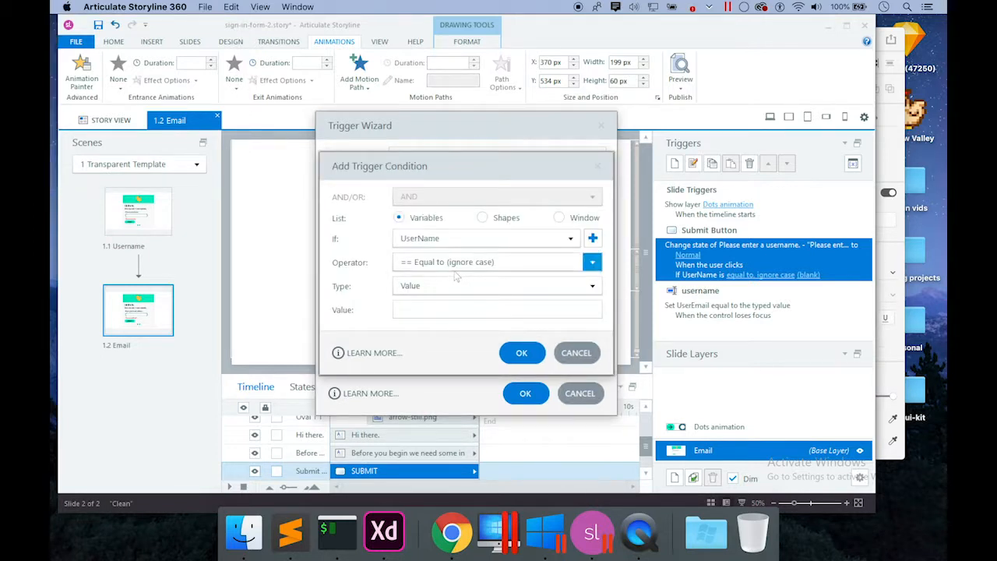
pyautogui.click(448, 240)
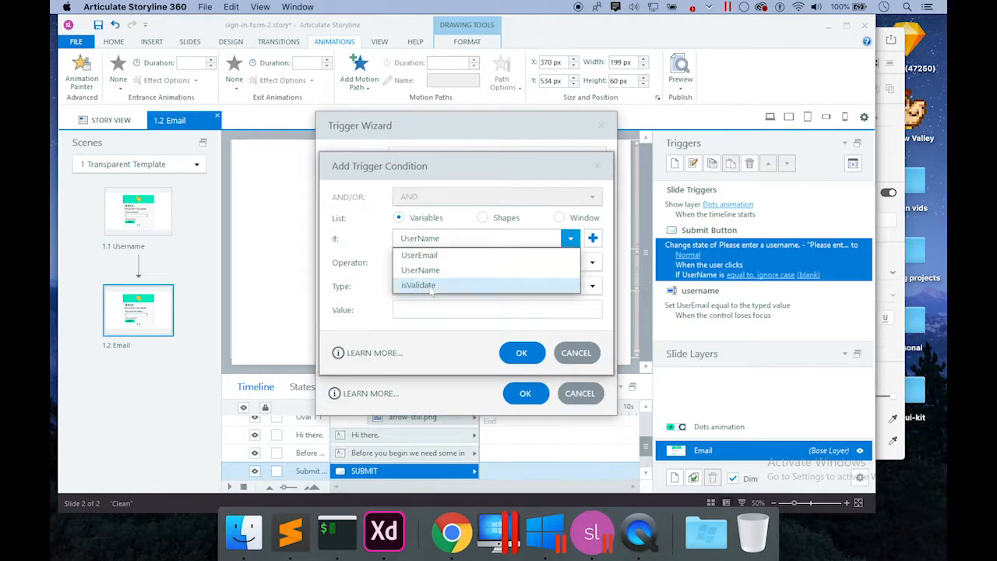
pyautogui.click(429, 286)
pyautogui.click(440, 264)
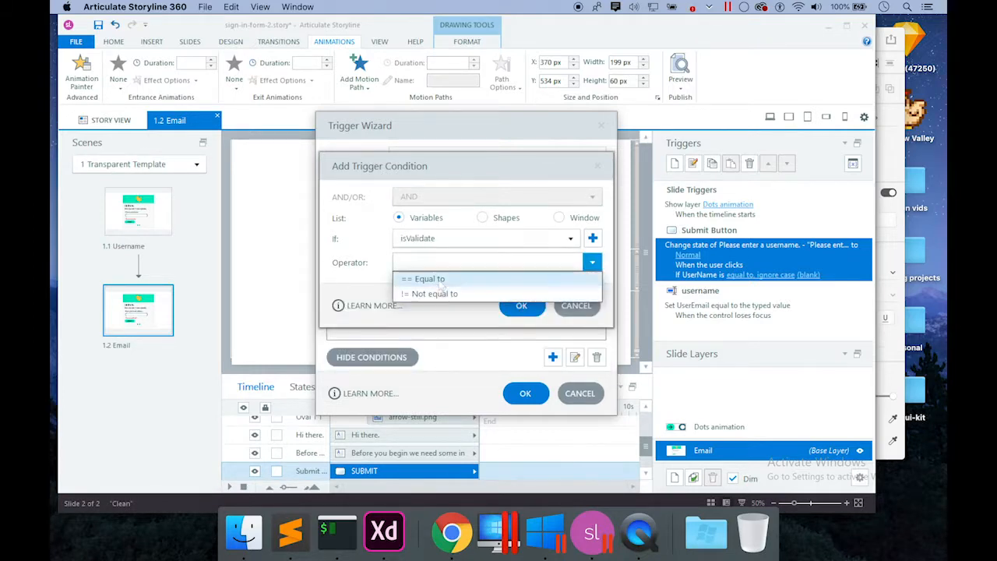
pyautogui.click(429, 279)
pyautogui.click(519, 352)
pyautogui.click(527, 393)
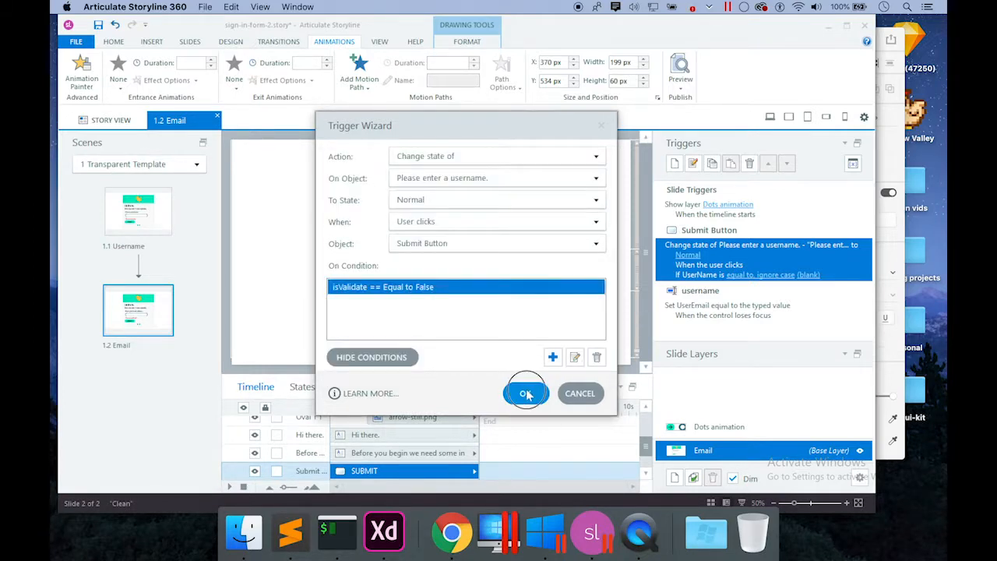
pyautogui.click(609, 324)
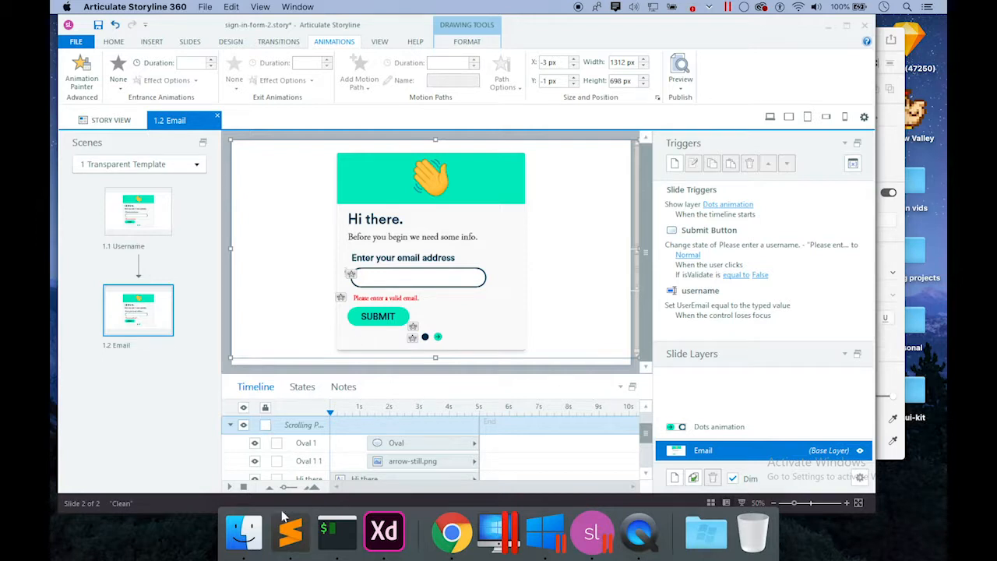
# Switch to Sublime Text and bring up its File menu.
pyautogui.click(285, 556)
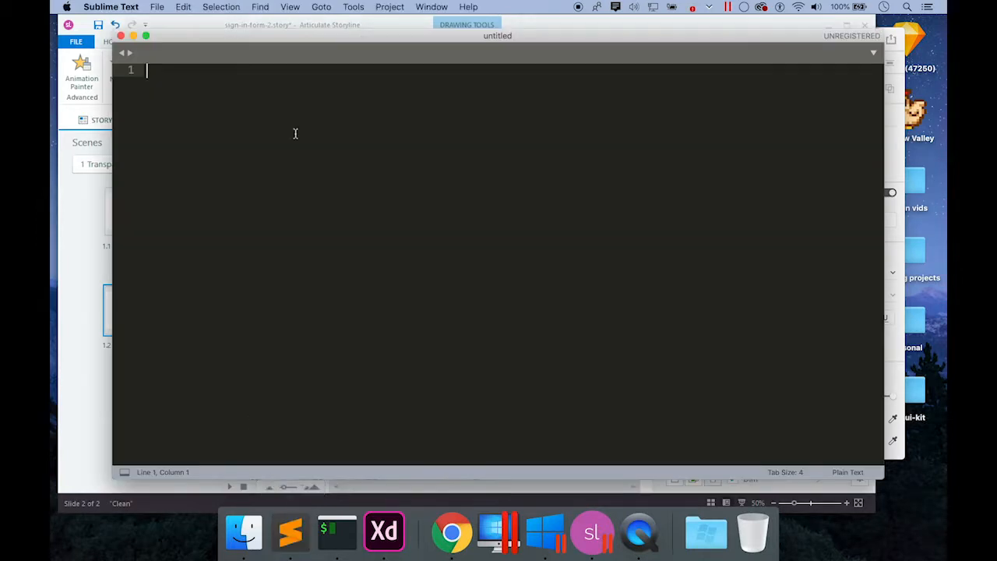
pyautogui.click(159, 7)
pyautogui.moveTo(195, 48)
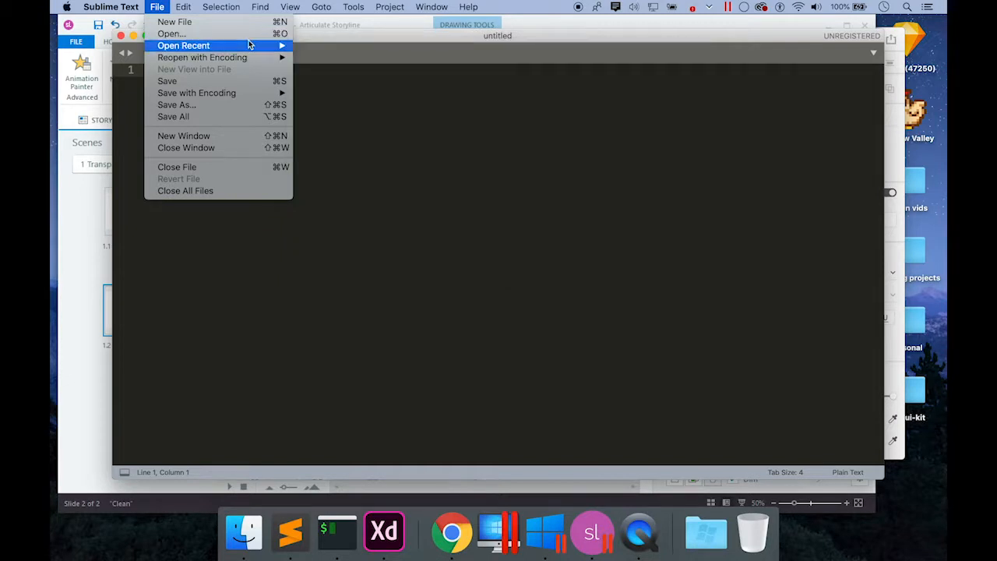
# Open email-validate.js from Desktop > xapi sign in form.
pyautogui.click(248, 35)
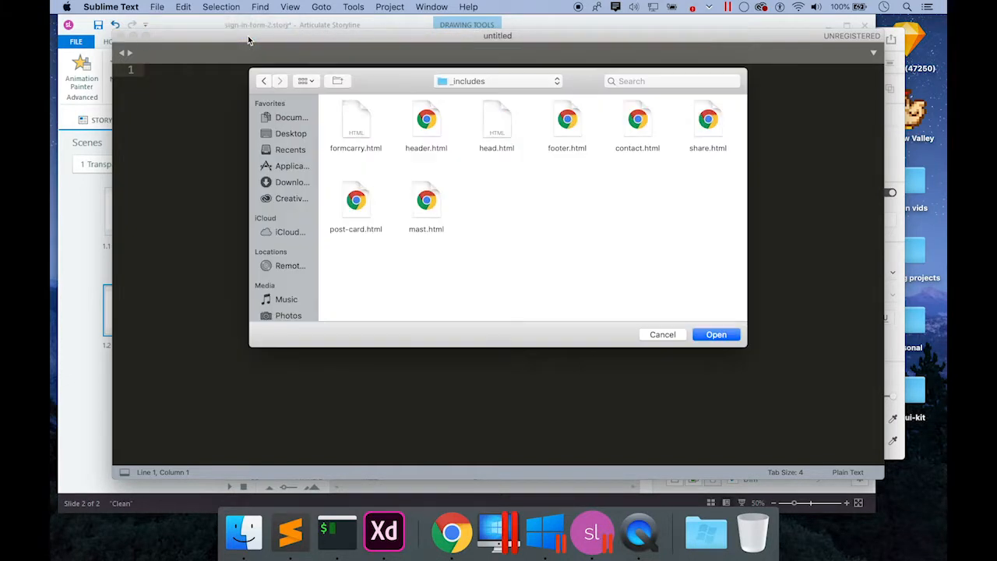
pyautogui.click(287, 133)
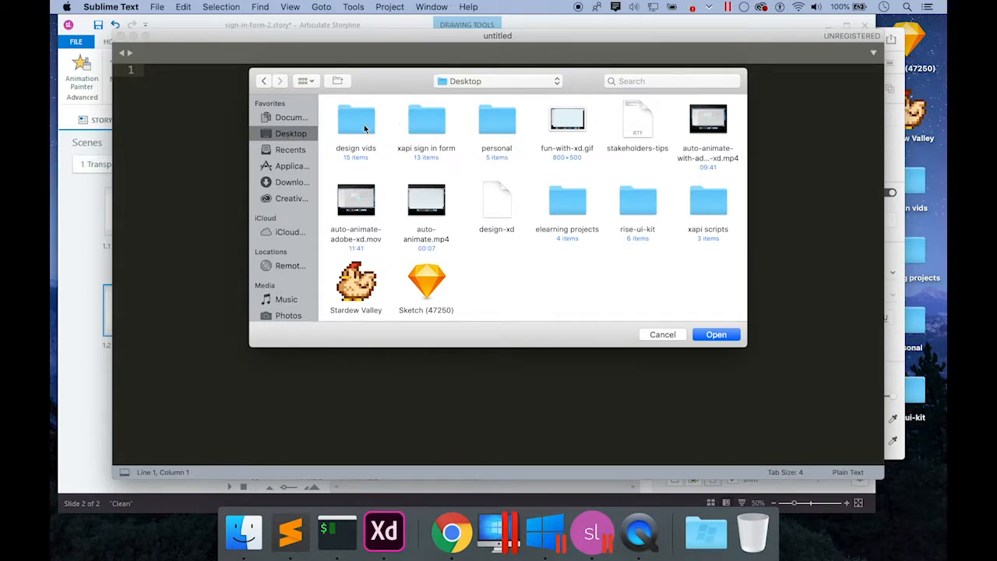
pyautogui.doubleClick(424, 129)
pyautogui.click(429, 209)
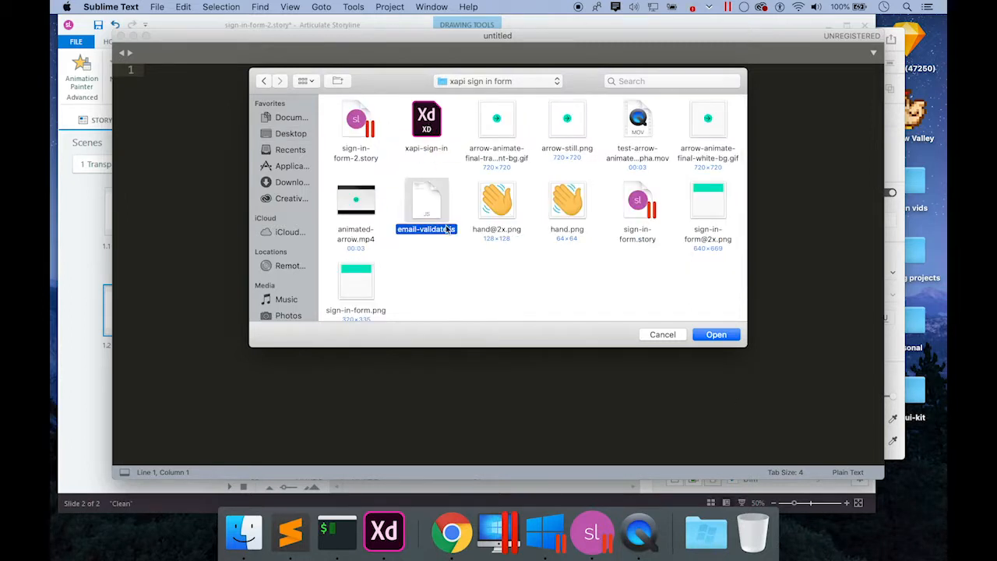
pyautogui.click(723, 337)
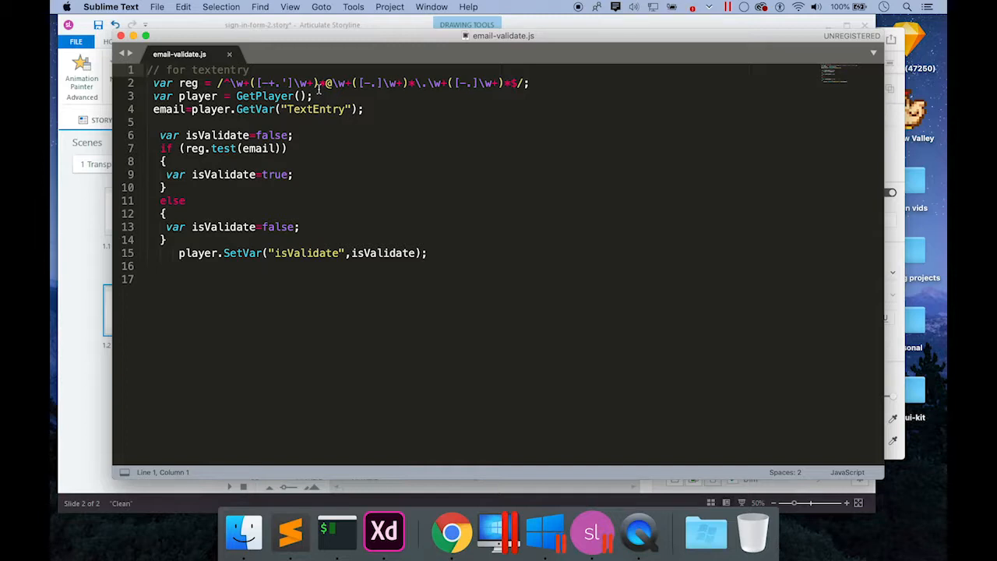
# Change line 4's GetVar from TextEntry to UserEmail and copy the whole line.
pyautogui.tripleClick(221, 110)
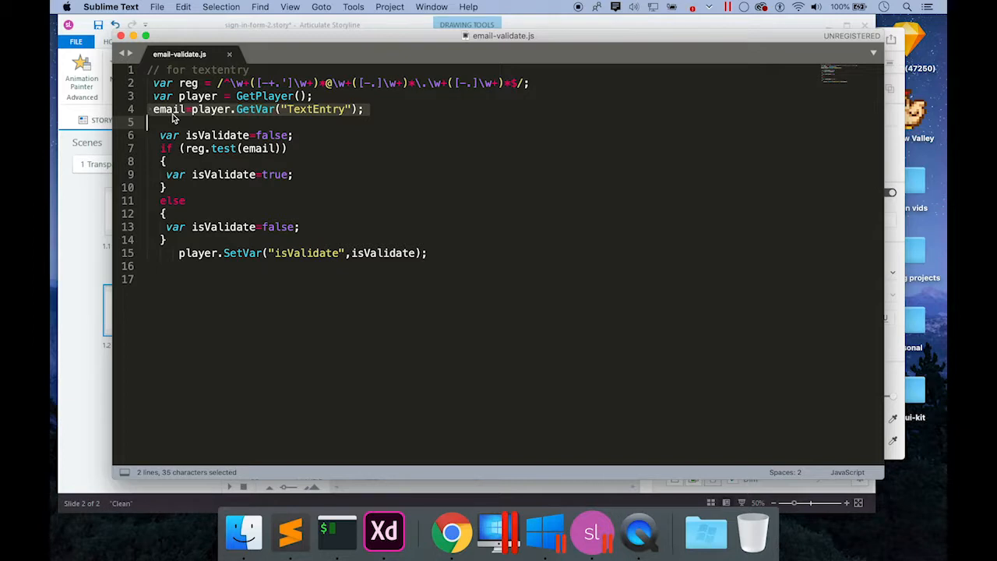
pyautogui.click(243, 135)
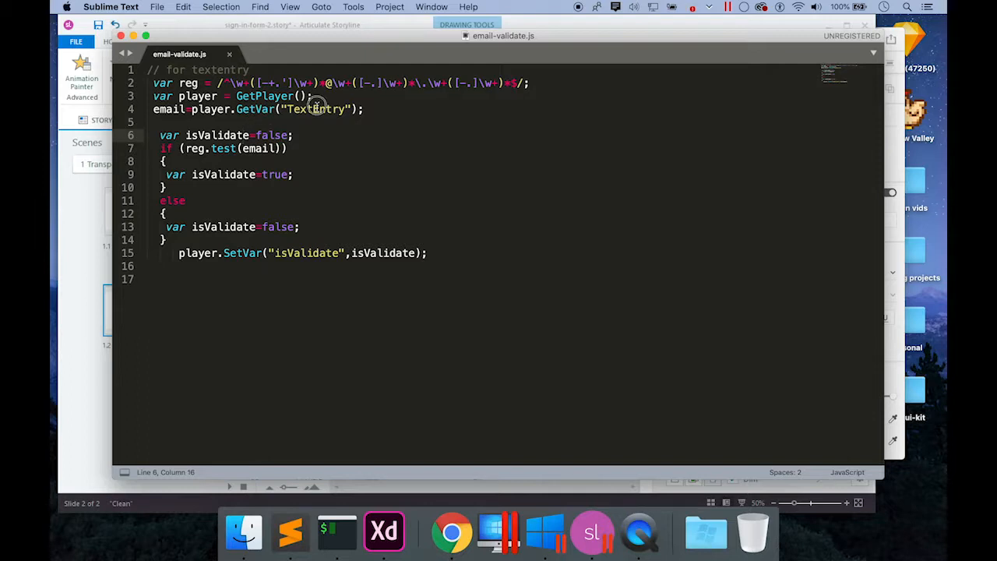
pyautogui.click(346, 109)
pyautogui.press('BackSpace')
pyautogui.press('BackSpace')
pyautogui.press('BackSpace')
pyautogui.press('BackSpace')
pyautogui.press('BackSpace')
pyautogui.press('BackSpace')
pyautogui.press('BackSpace')
pyautogui.press('BackSpace')
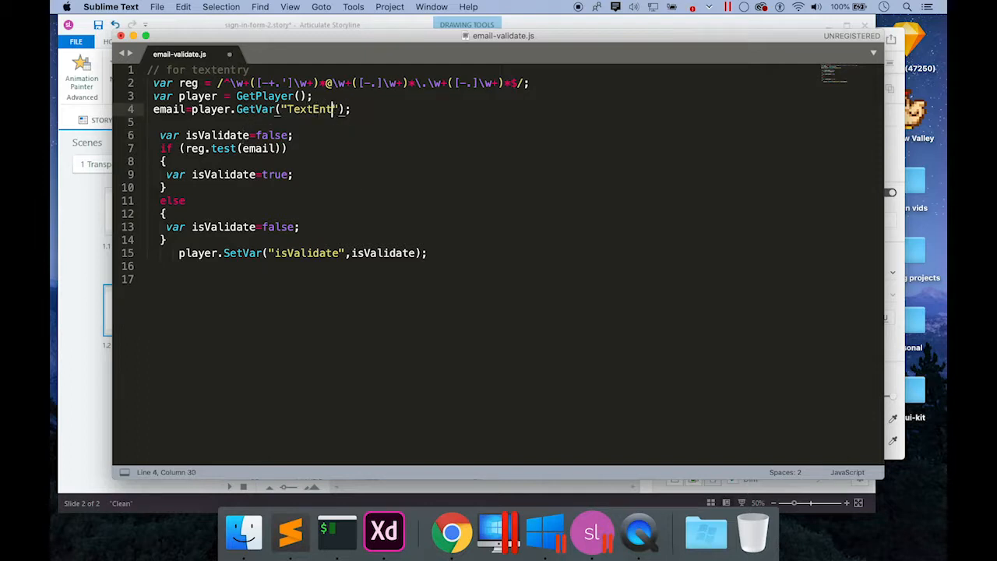
pyautogui.press('BackSpace')
pyautogui.write('UserNa')
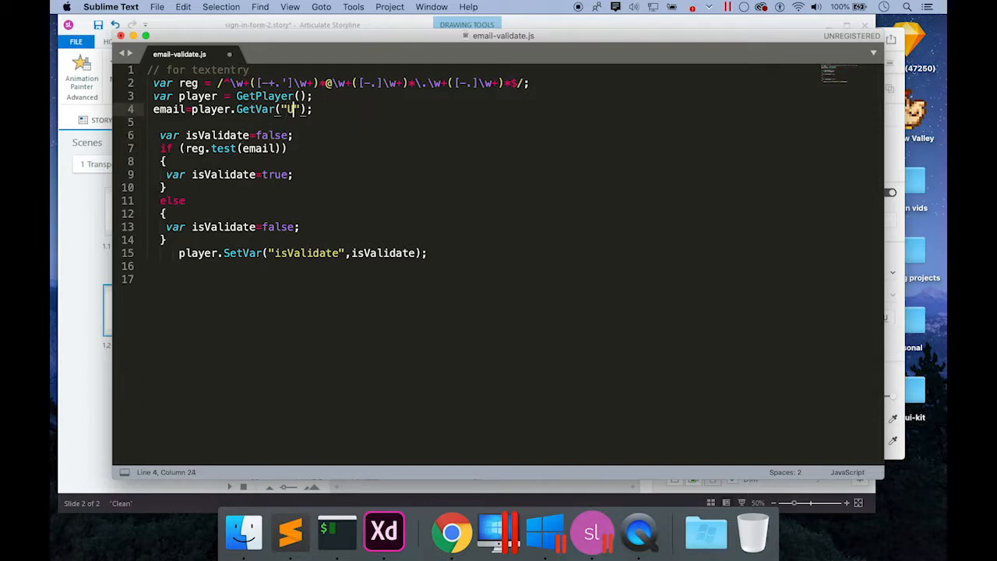
pyautogui.write('me')
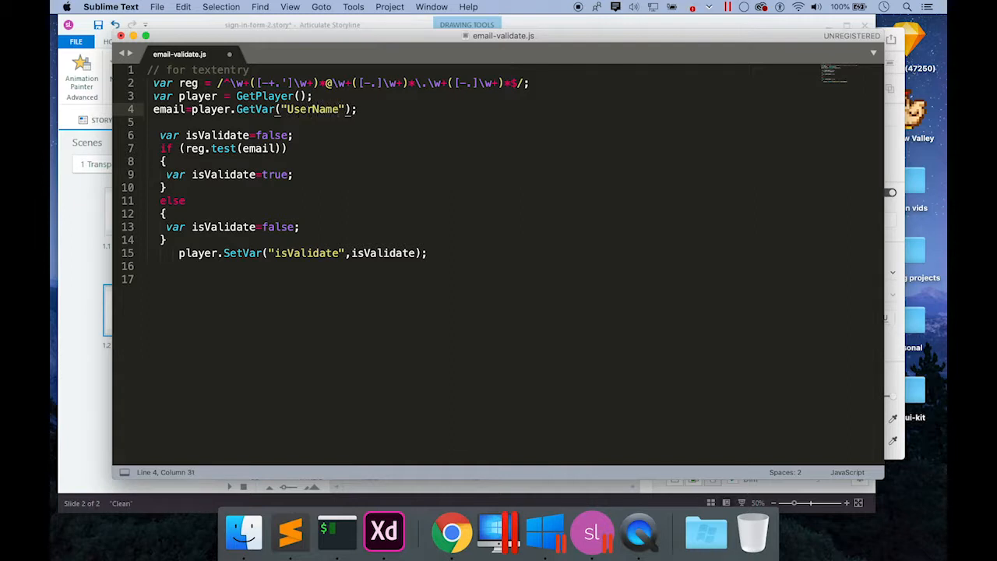
pyautogui.press('BackSpace')
pyautogui.press('BackSpace')
pyautogui.press('BackSpace')
pyautogui.write('Email')
pyautogui.tripleClick(312, 109)
pyautogui.press('super+c')
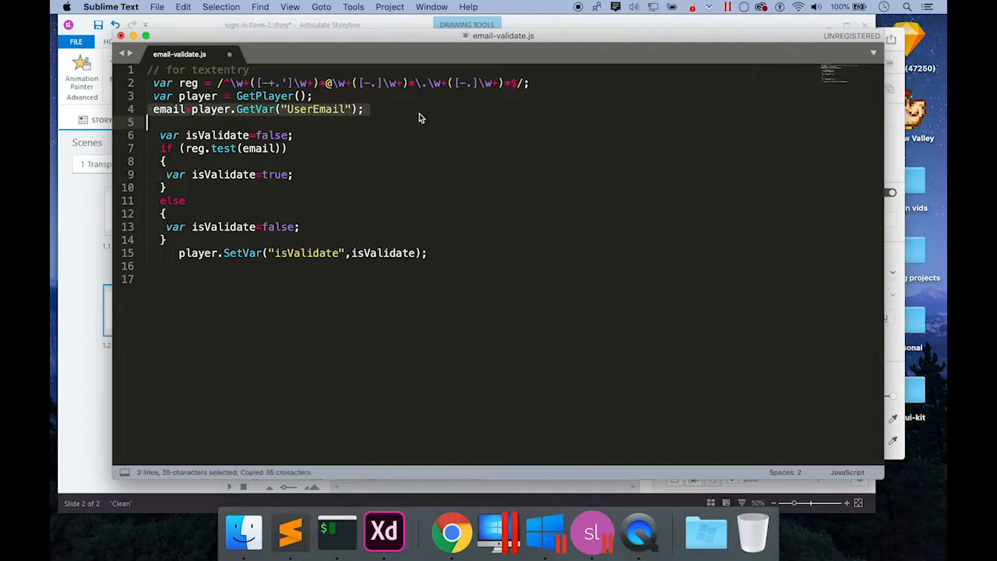
# Paste the copied email line as a new line 5 and fix its indentation.
pyautogui.click(382, 134)
pyautogui.click(381, 111)
pyautogui.press('Return')
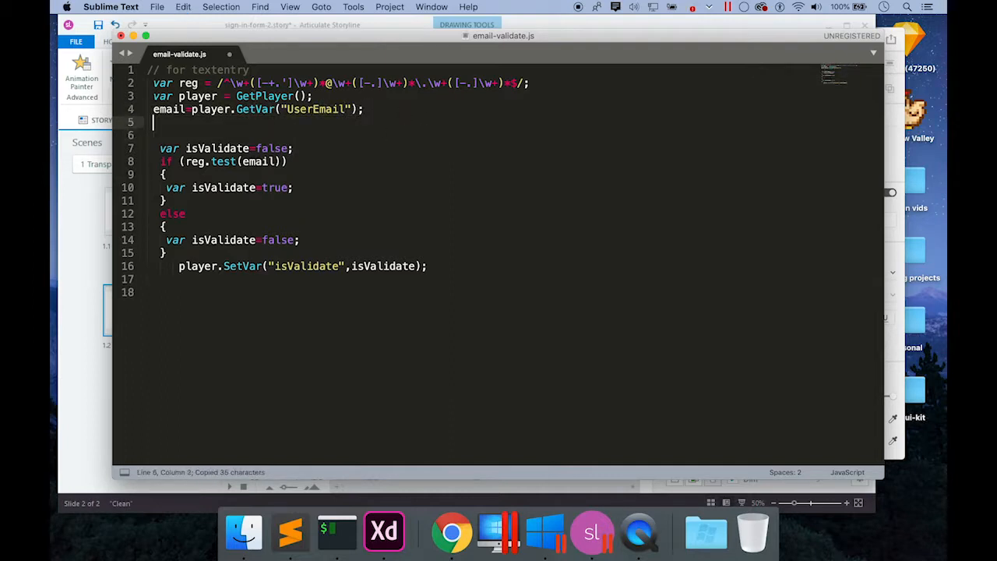
pyautogui.press('super+v')
pyautogui.click(350, 125)
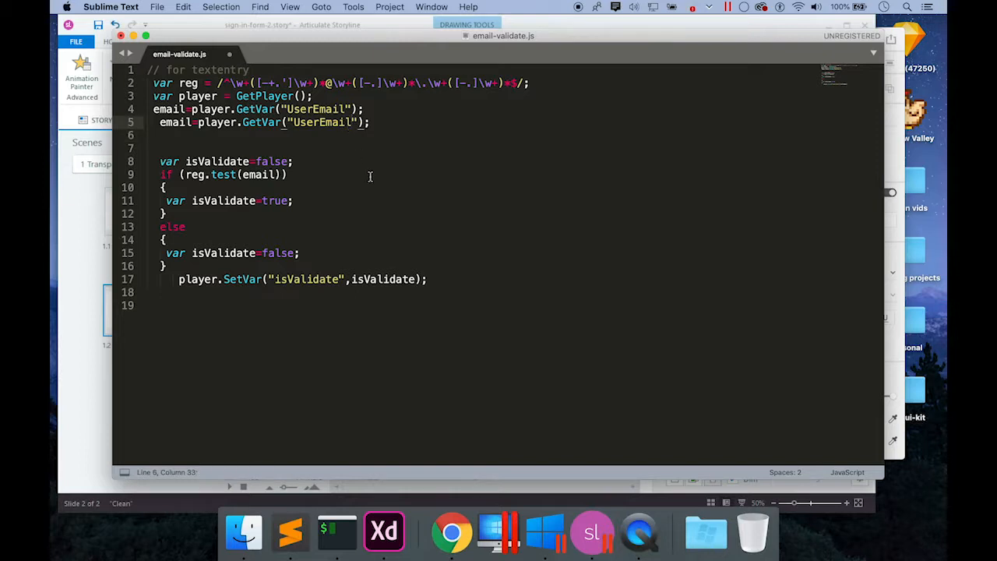
pyautogui.click(164, 122)
pyautogui.press('BackSpace')
pyautogui.press('BackSpace')
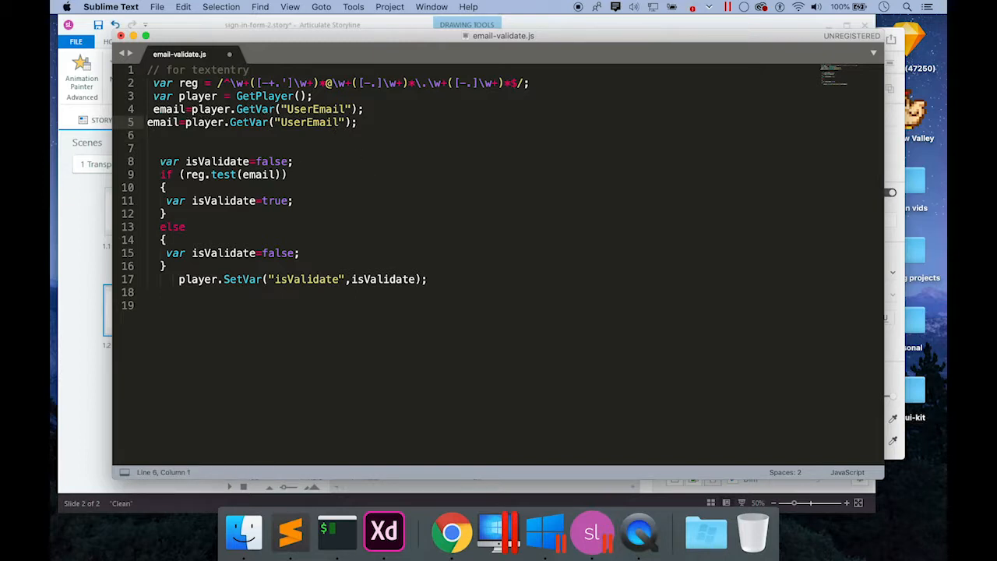
pyautogui.press('Tab')
pyautogui.press('BackSpace')
# Make line 5 read GetVar("UserName") into a variable named userName.
pyautogui.click(345, 122)
pyautogui.press('BackSpace')
pyautogui.press('BackSpace')
pyautogui.press('BackSpace')
pyautogui.press('BackSpace')
pyautogui.press('BackSpace')
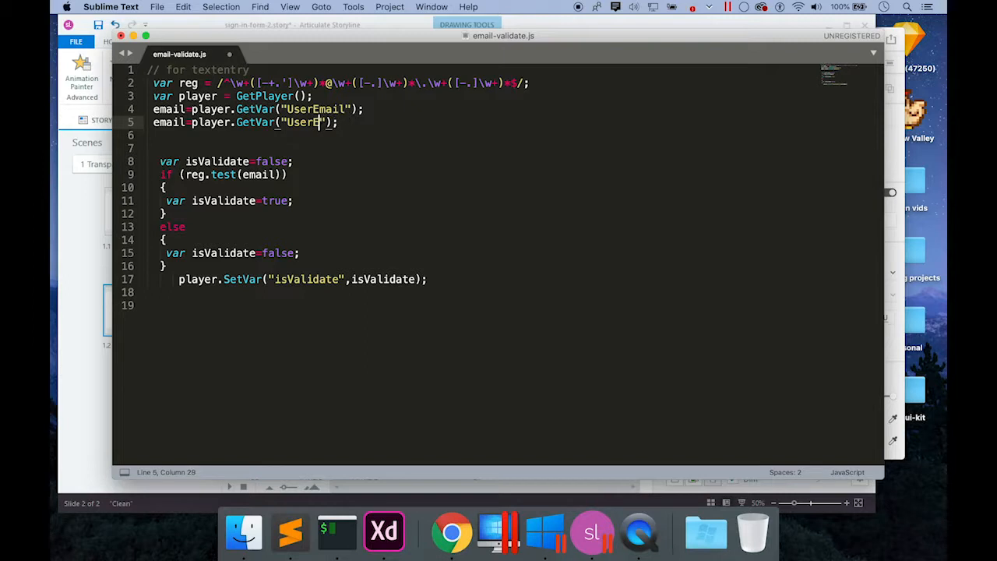
pyautogui.write('Name')
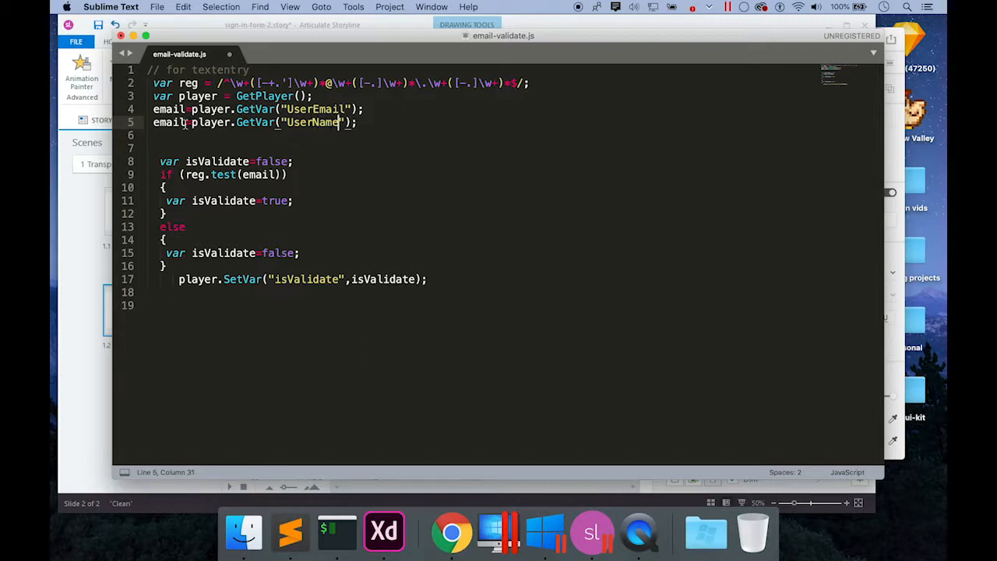
pyautogui.click(185, 122)
pyautogui.press('BackSpace')
pyautogui.press('BackSpace')
pyautogui.press('BackSpace')
pyautogui.press('BackSpace')
pyautogui.press('BackSpace')
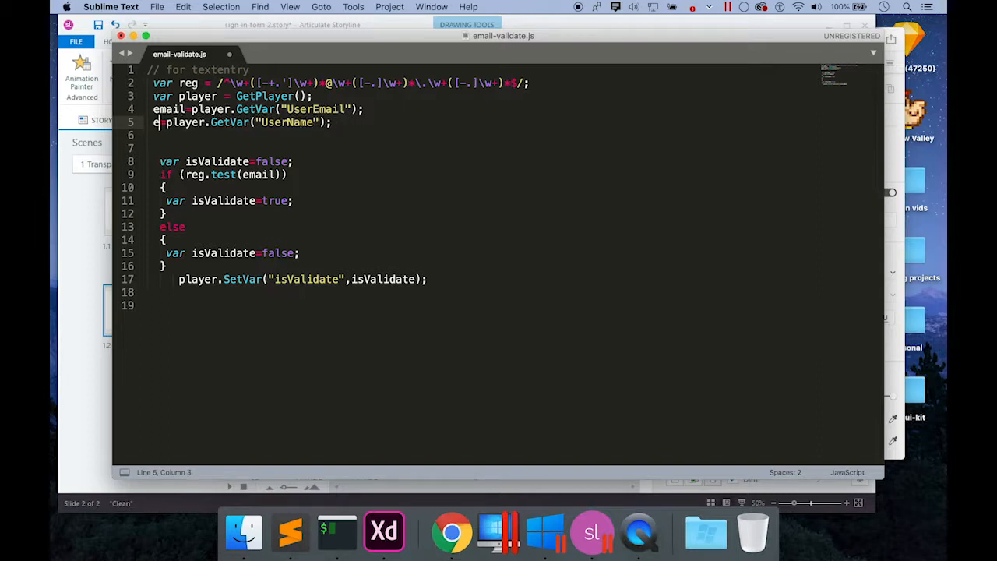
pyautogui.write('userna')
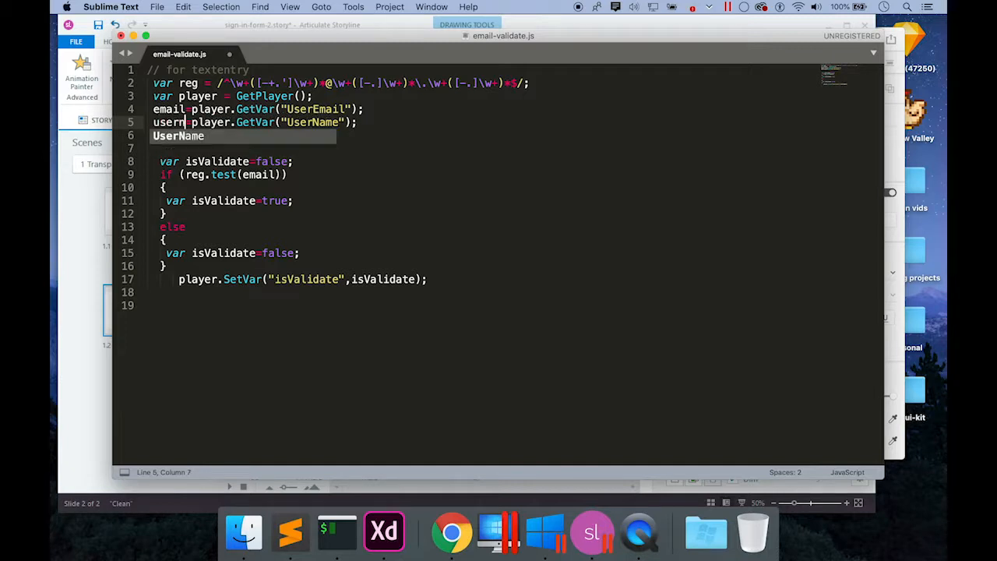
pyautogui.press('BackSpace')
pyautogui.press('super+space')
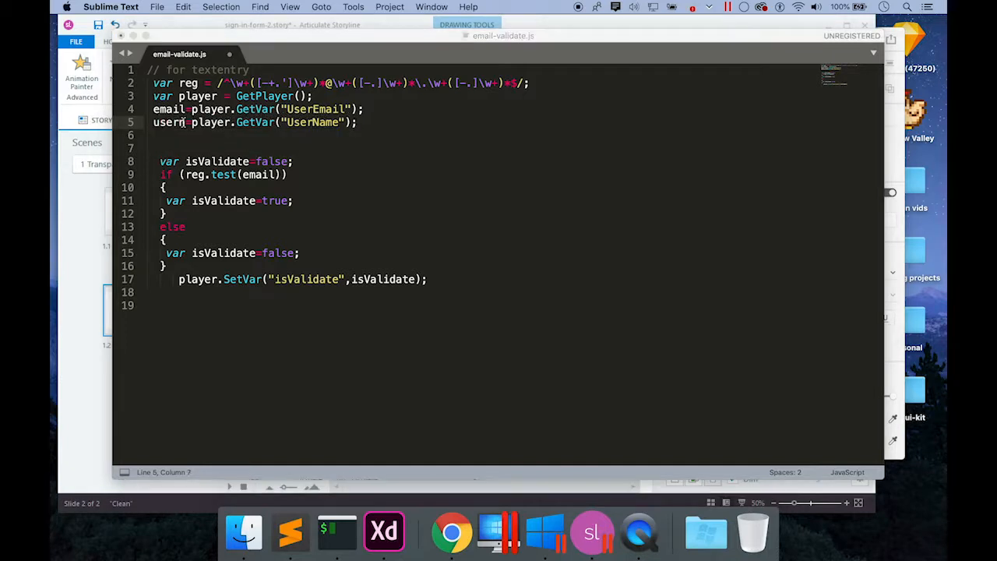
pyautogui.click(544, 191)
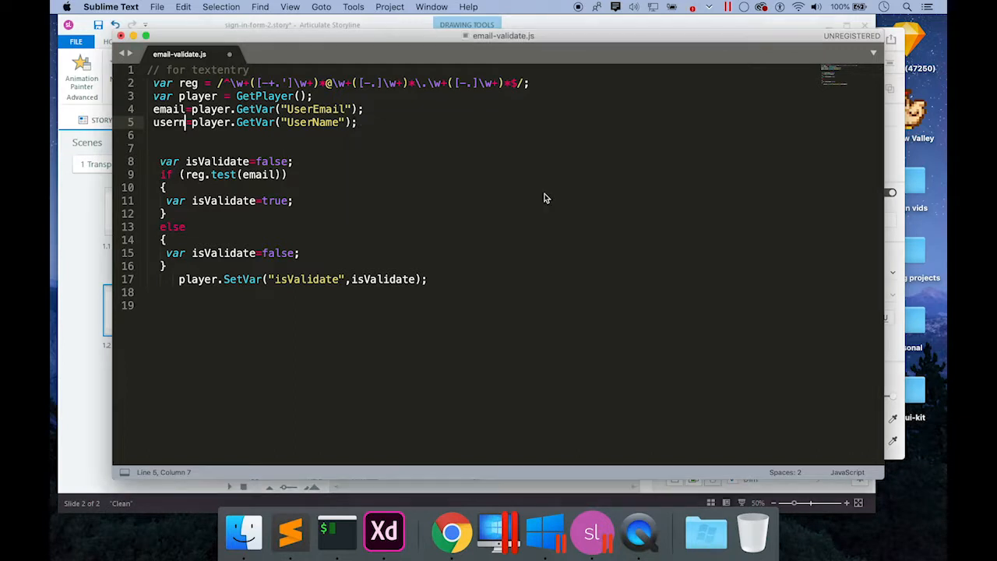
pyautogui.press('BackSpace')
pyautogui.write('Name')
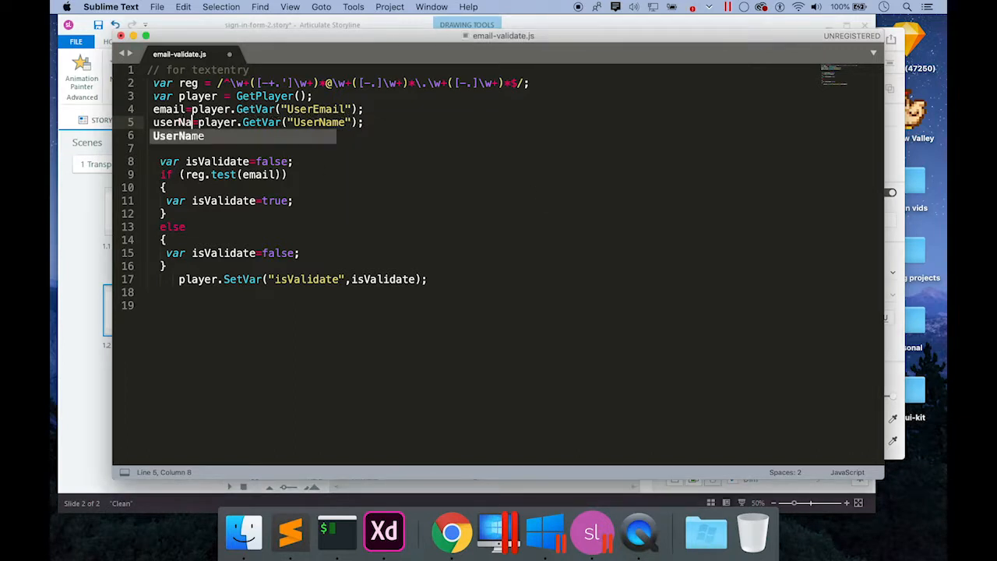
pyautogui.click(306, 166)
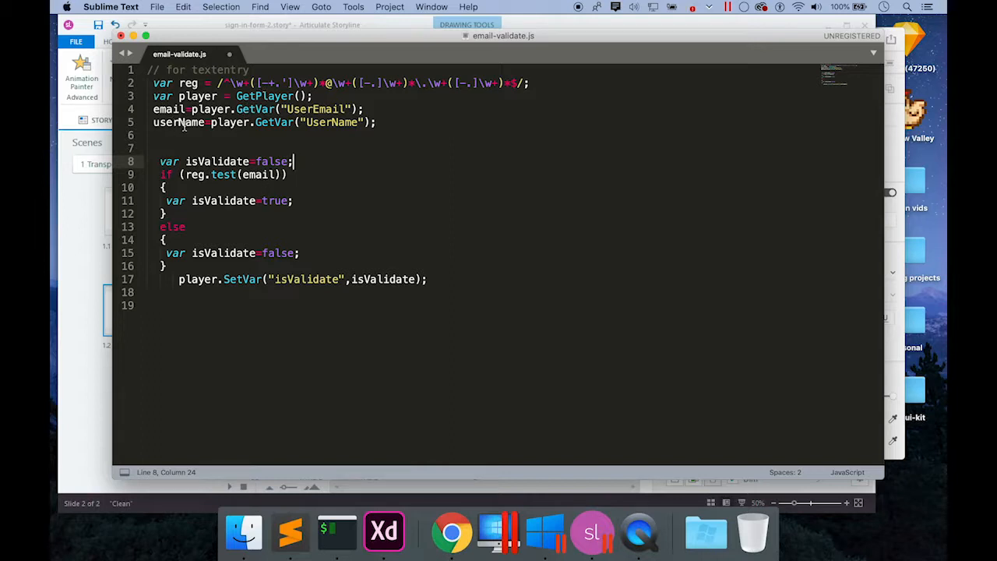
# Shorten line 5's variable name to user and save email-validate.js.
pyautogui.click(187, 123)
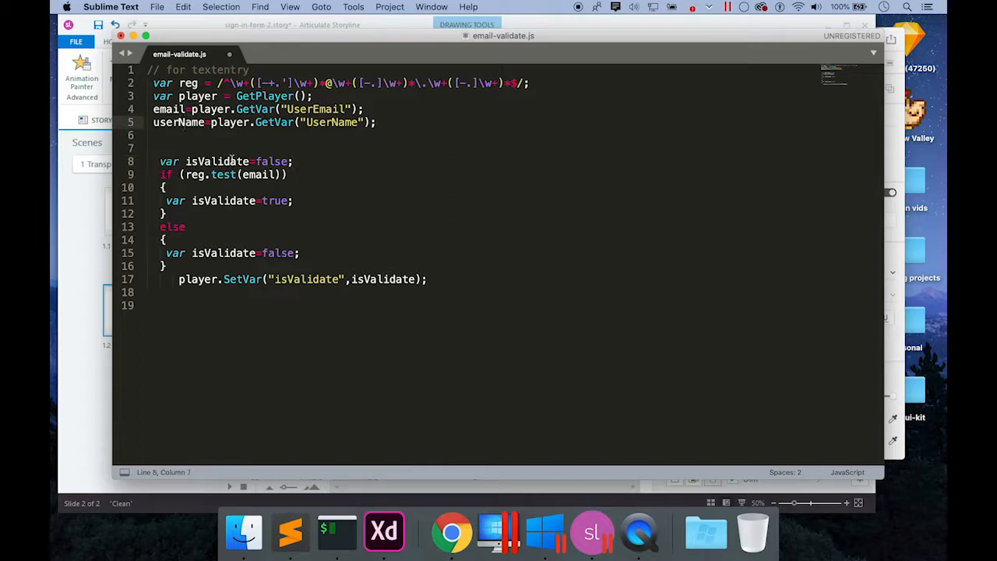
pyautogui.click(208, 123)
pyautogui.press('BackSpace')
pyautogui.press('BackSpace')
pyautogui.press('BackSpace')
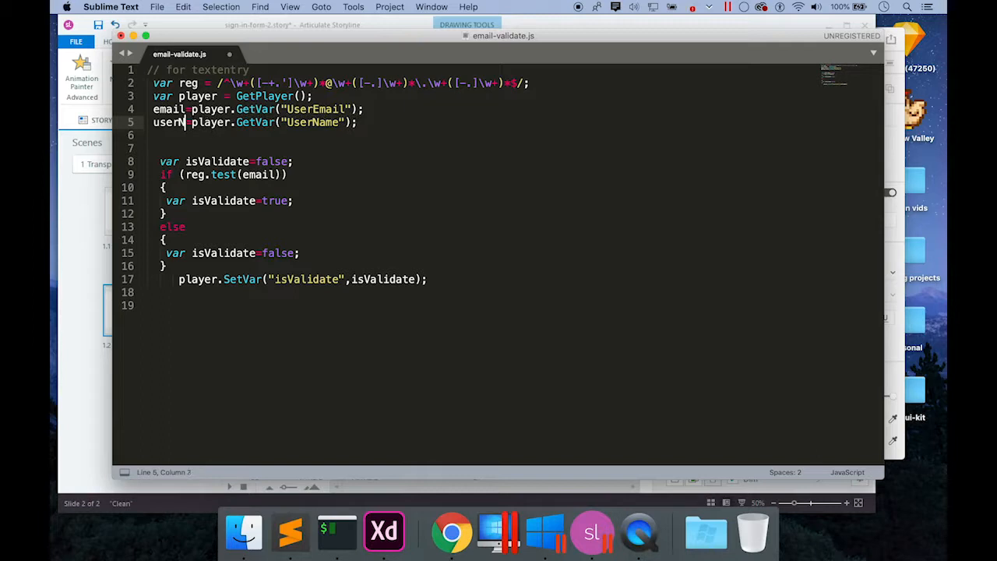
pyautogui.press('BackSpace')
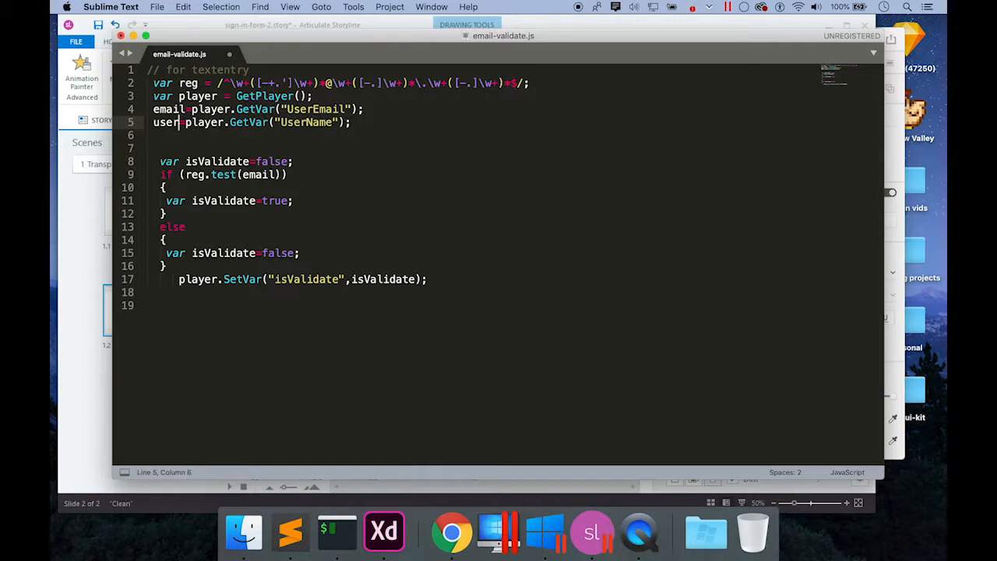
pyautogui.press('super+s')
# Copy all 19 lines of the validation script and return to Storyline's 1.2 Email slide.
pyautogui.moveTo(211, 173)
pyautogui.press('super+a')
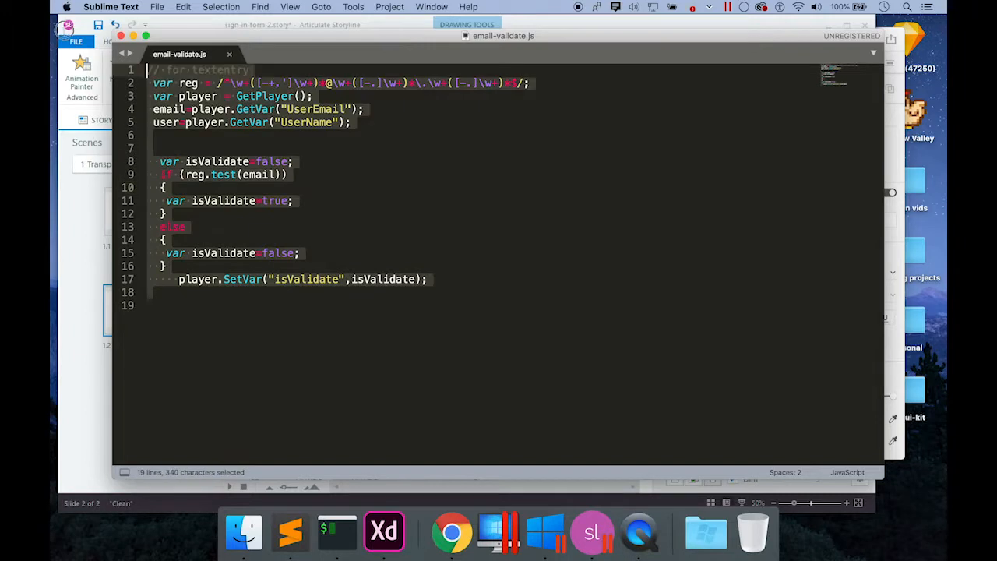
pyautogui.press('super+c')
pyautogui.click(592, 532)
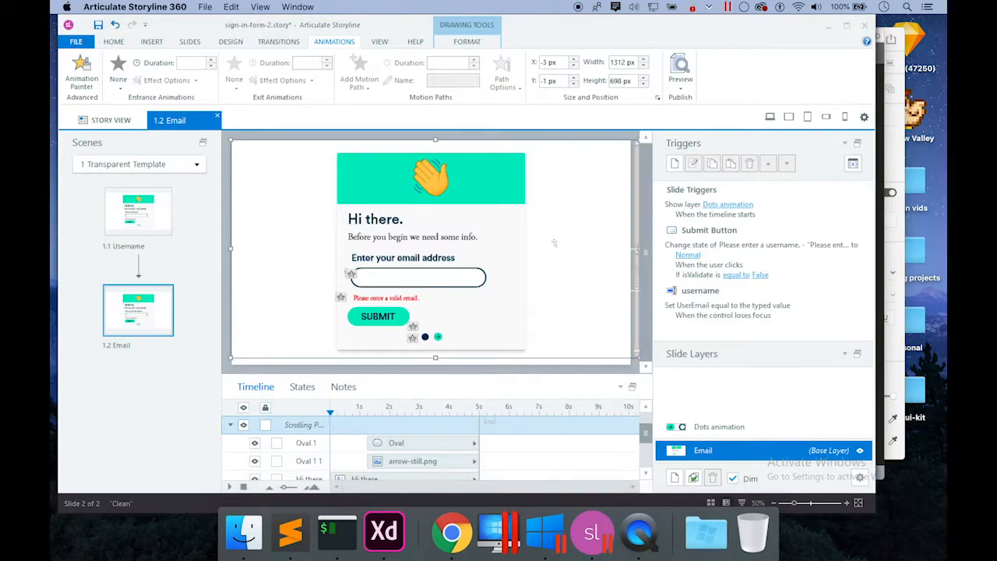
# Add an Execute JavaScript trigger with the pasted validation script, fired when the user clicks Submit Button.
pyautogui.click(675, 164)
pyautogui.click(418, 202)
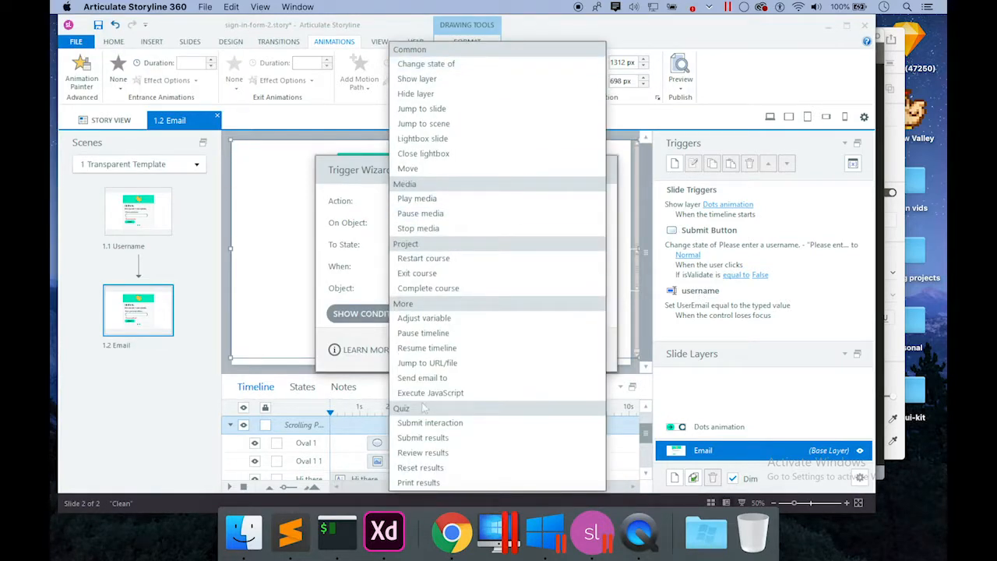
pyautogui.click(426, 392)
pyautogui.click(397, 223)
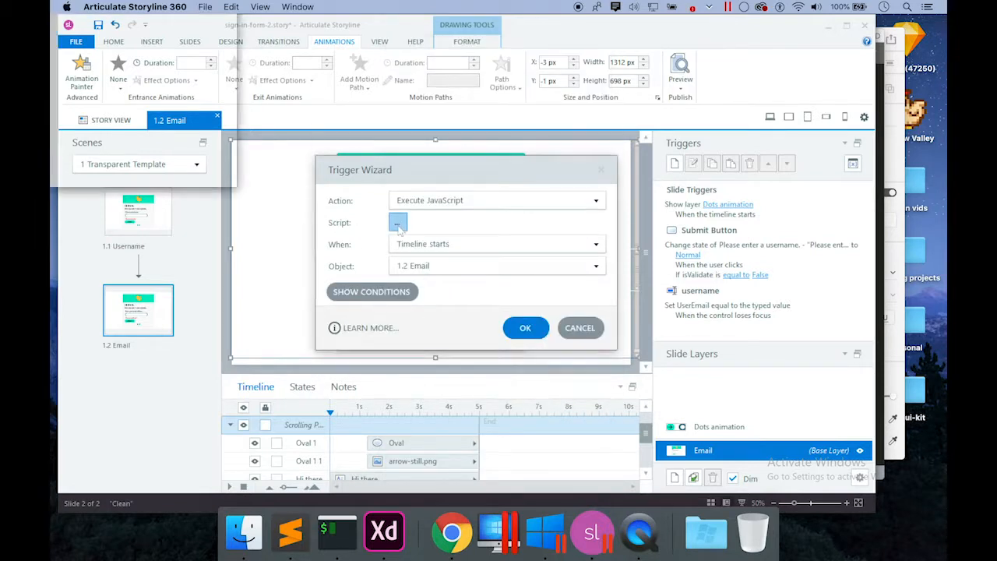
pyautogui.hotkey('ctrl', 'v')
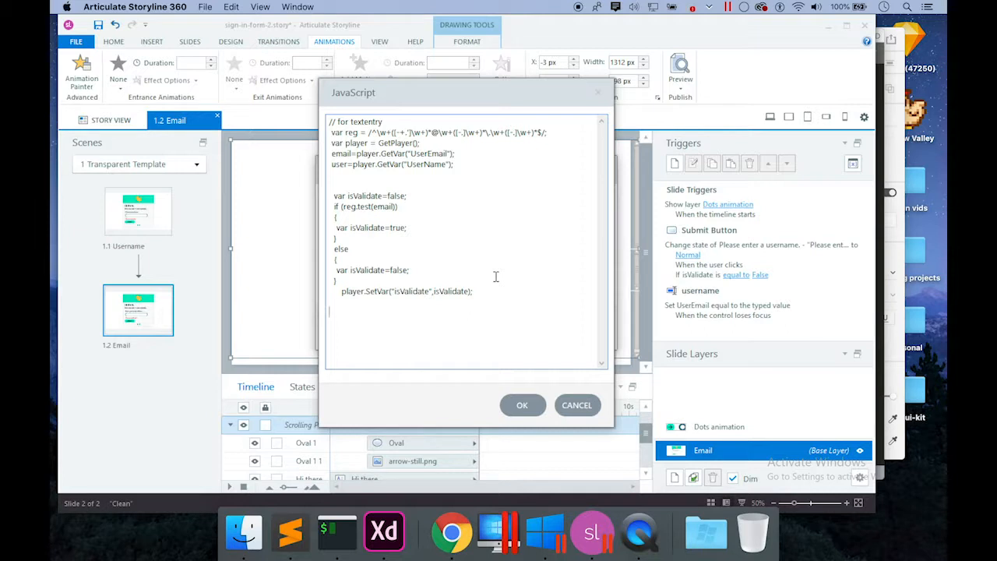
pyautogui.click(521, 405)
pyautogui.click(495, 243)
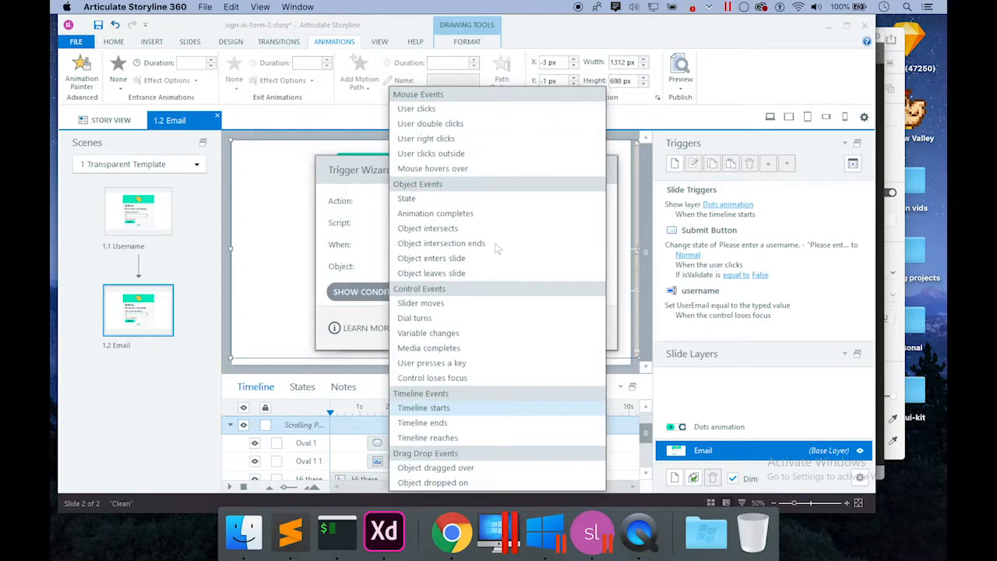
pyautogui.click(455, 110)
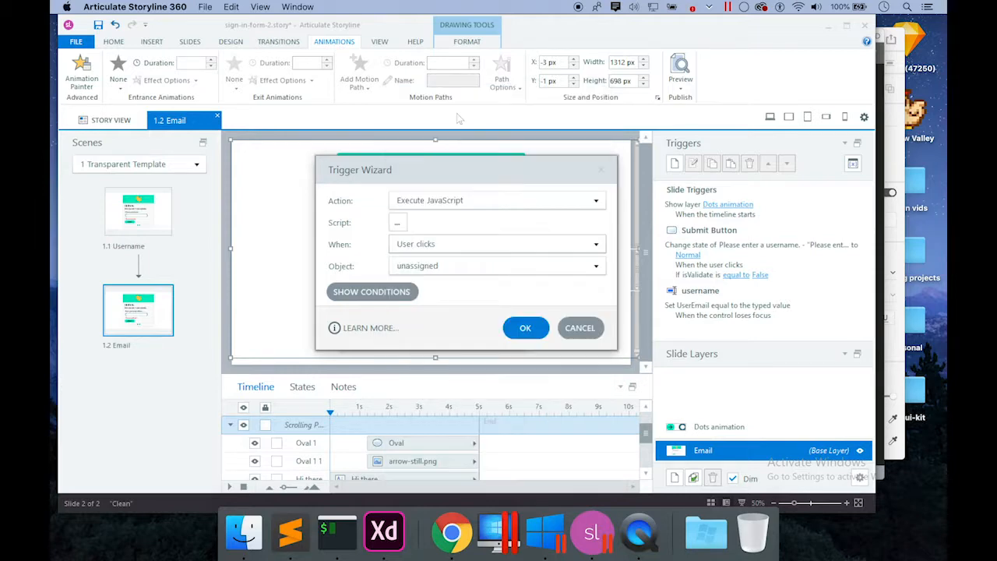
pyautogui.click(427, 277)
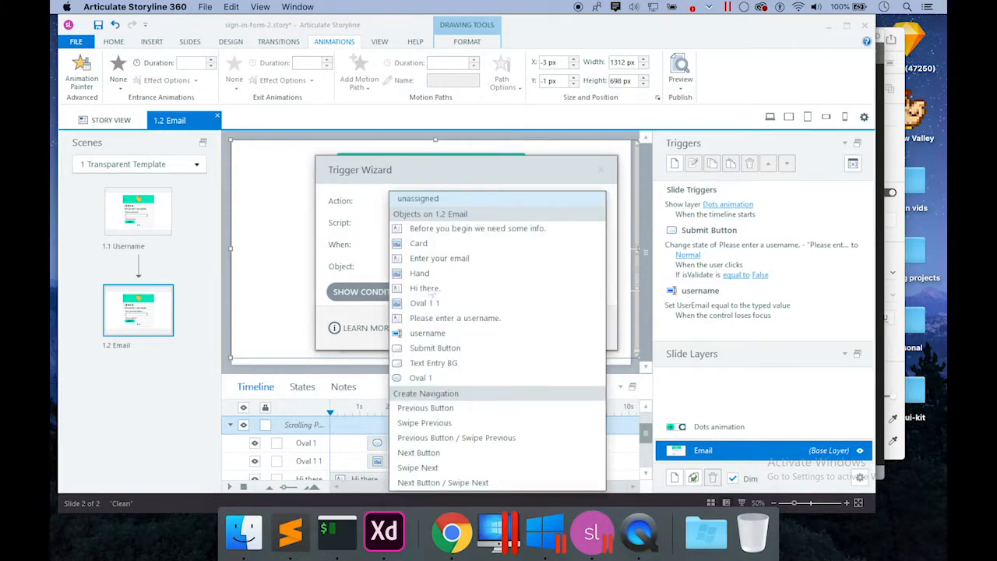
pyautogui.click(442, 350)
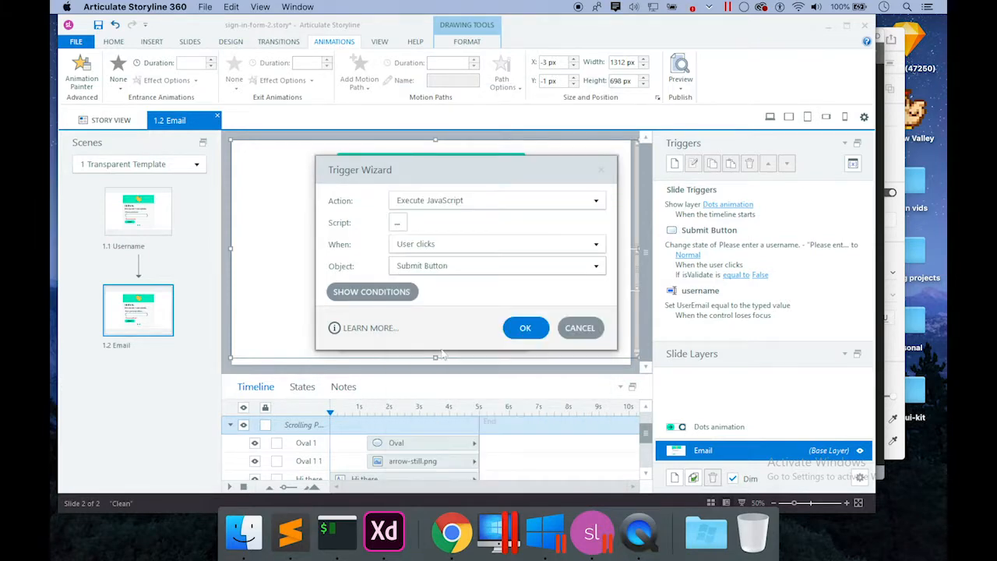
pyautogui.click(526, 328)
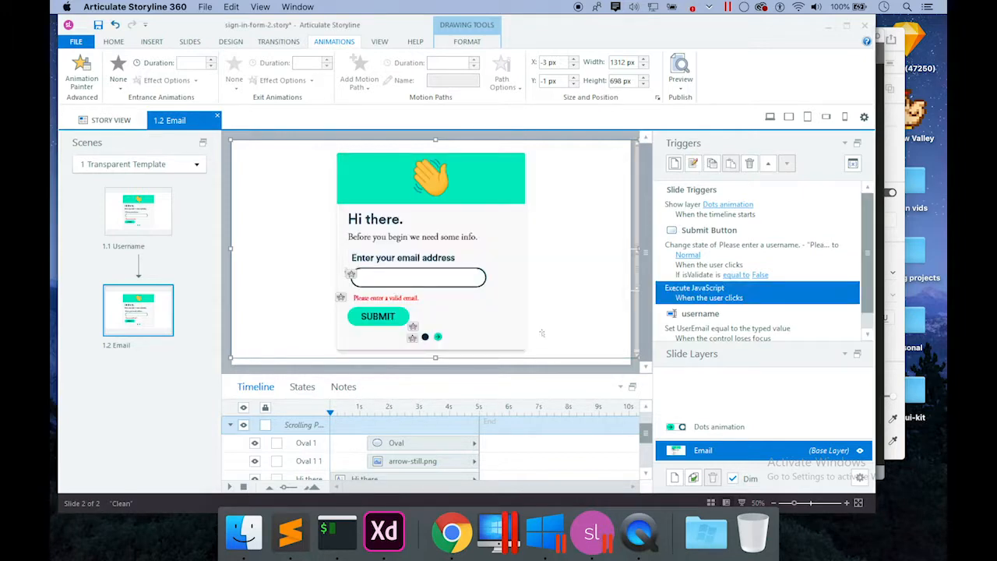
# Move the Execute JavaScript trigger above Submit Button's change-state trigger.
pyautogui.click(768, 164)
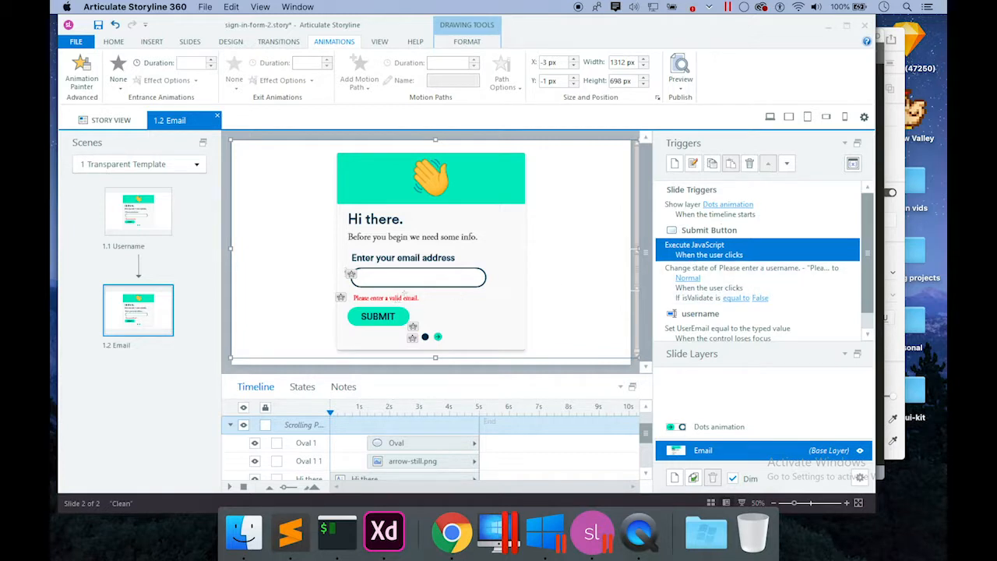
pyautogui.click(774, 269)
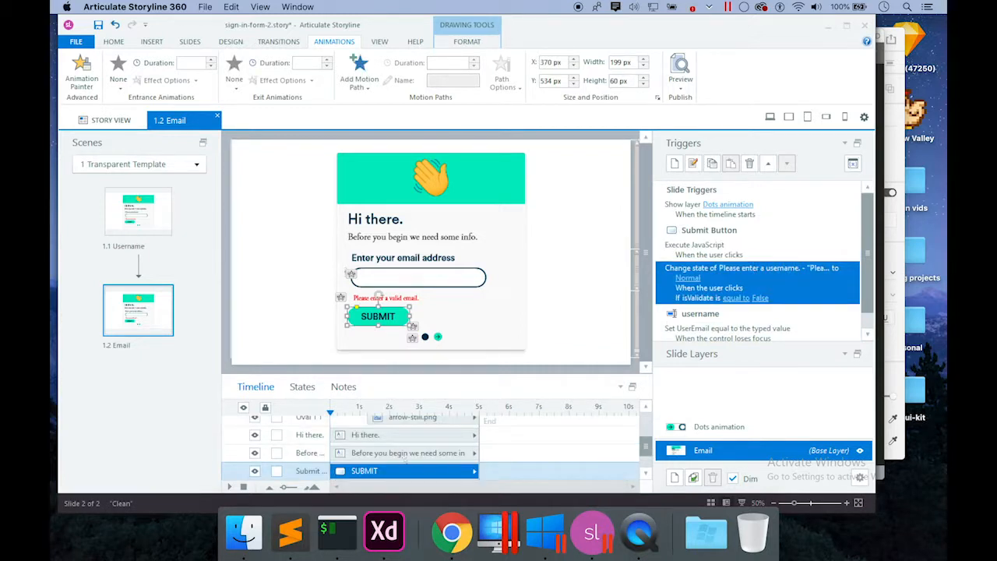
pyautogui.moveTo(646, 448); pyautogui.dragTo(645, 421)
# Rename the error message text object, replacing 'username' with 'email'.
pyautogui.click(316, 427)
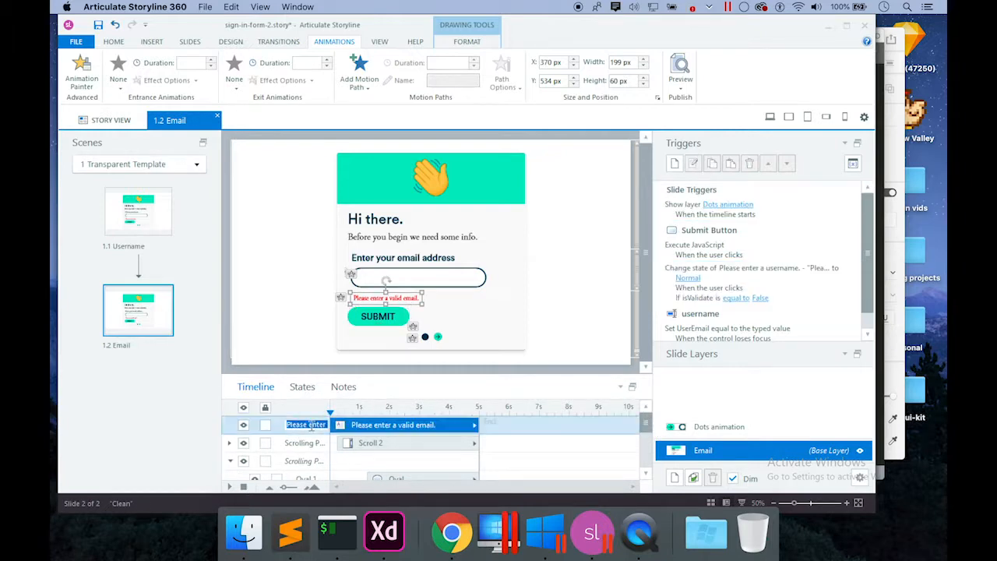
pyautogui.click(321, 426)
pyautogui.moveTo(321, 426); pyautogui.dragTo(374, 432)
pyautogui.click(323, 426)
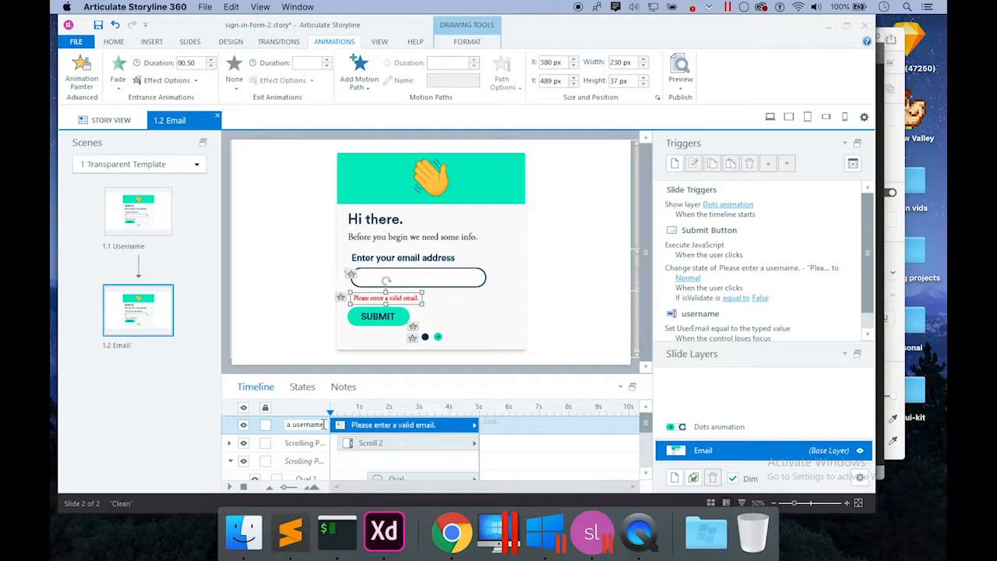
pyautogui.press('BackSpace')
pyautogui.press('BackSpace')
pyautogui.press('BackSpace')
pyautogui.press('BackSpace')
pyautogui.press('BackSpace')
pyautogui.press('BackSpace')
pyautogui.press('BackSpace')
pyautogui.press('BackSpace')
pyautogui.write('email')
pyautogui.press('Return')
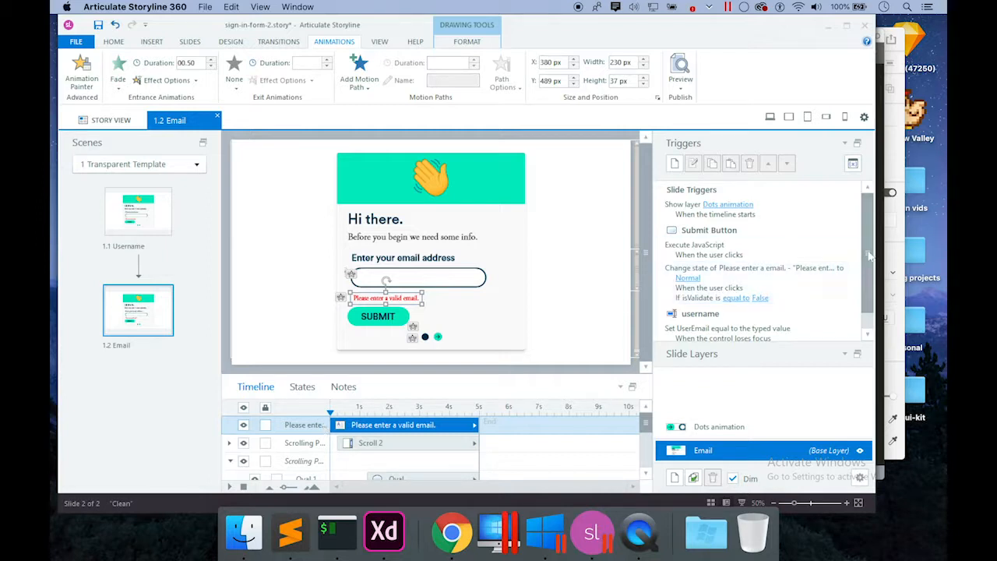
# Switch to the Matching-Drag-DRop 3.story project window.
pyautogui.scroll(-1, 868, 281)
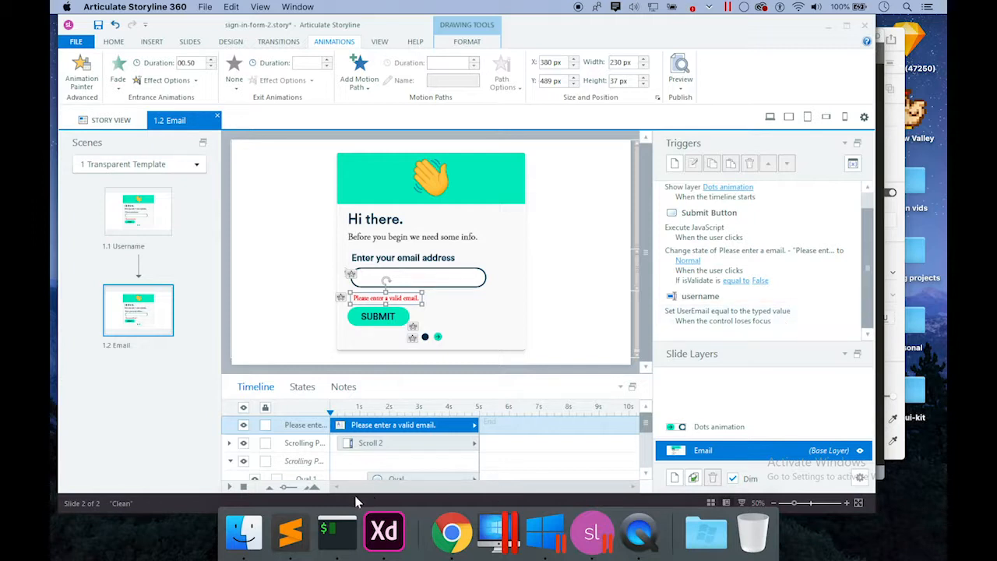
pyautogui.rightClick(607, 524)
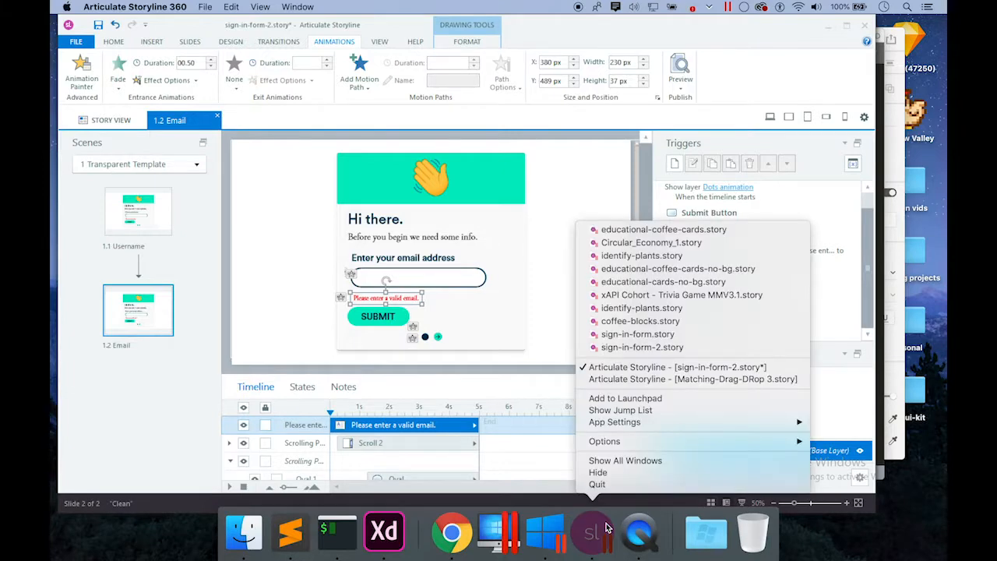
pyautogui.click(637, 379)
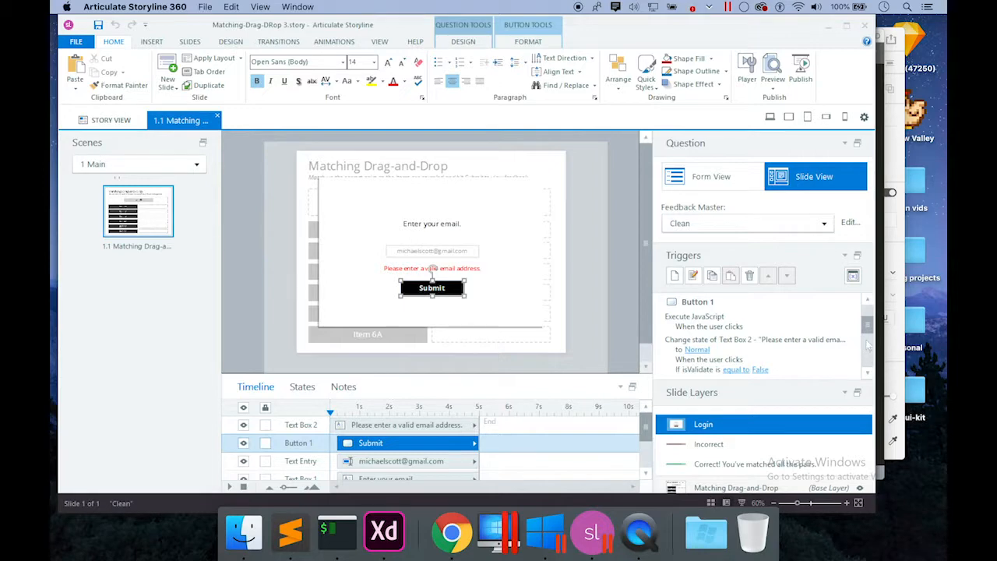
pyautogui.click(867, 371)
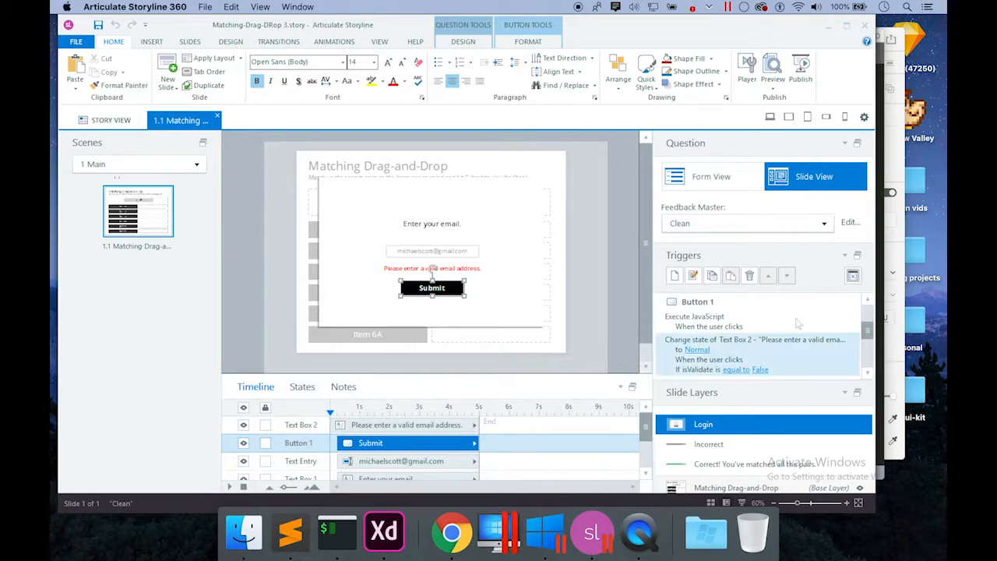
pyautogui.click(748, 319)
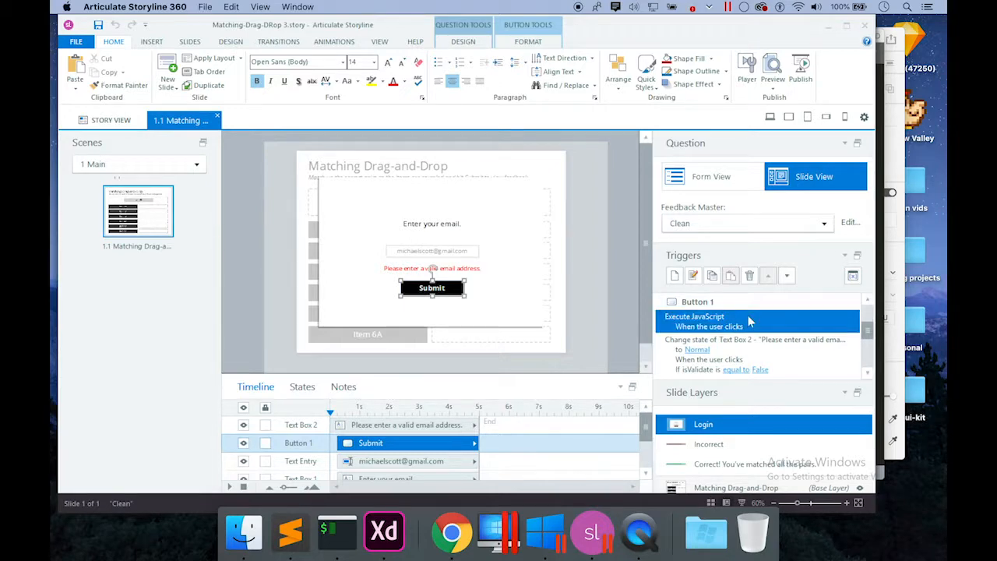
pyautogui.click(731, 353)
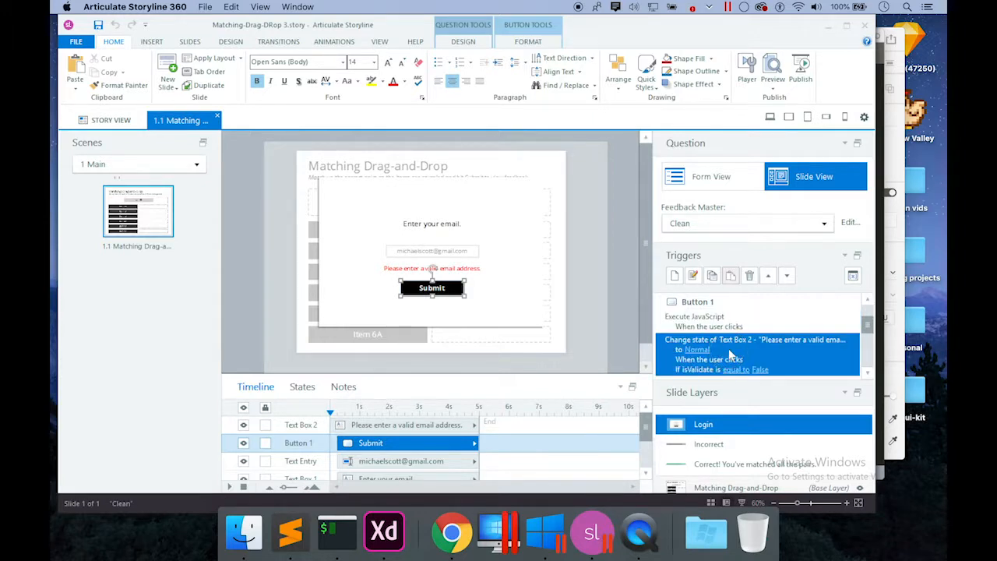
pyautogui.moveTo(868, 323); pyautogui.dragTo(868, 348)
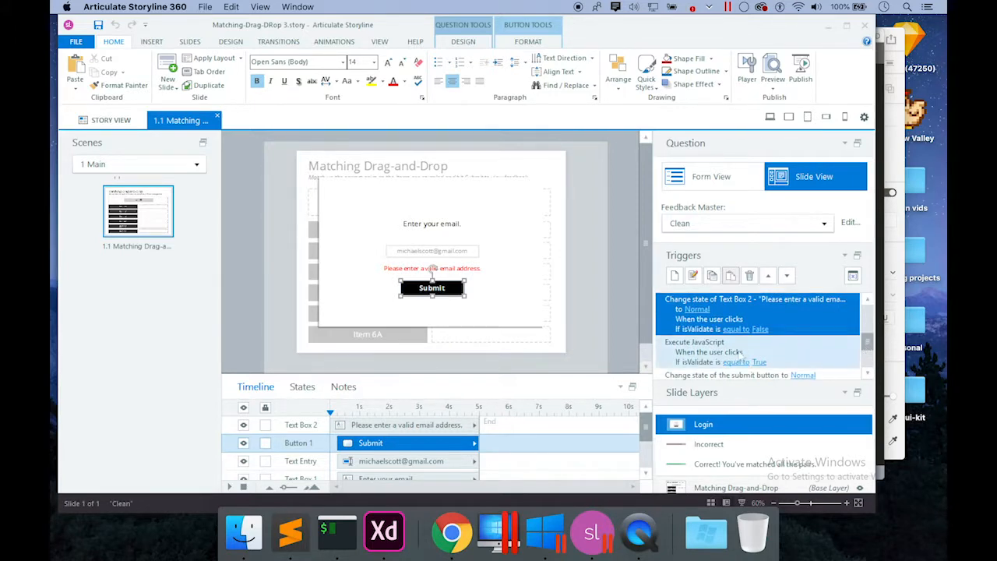
pyautogui.click(739, 355)
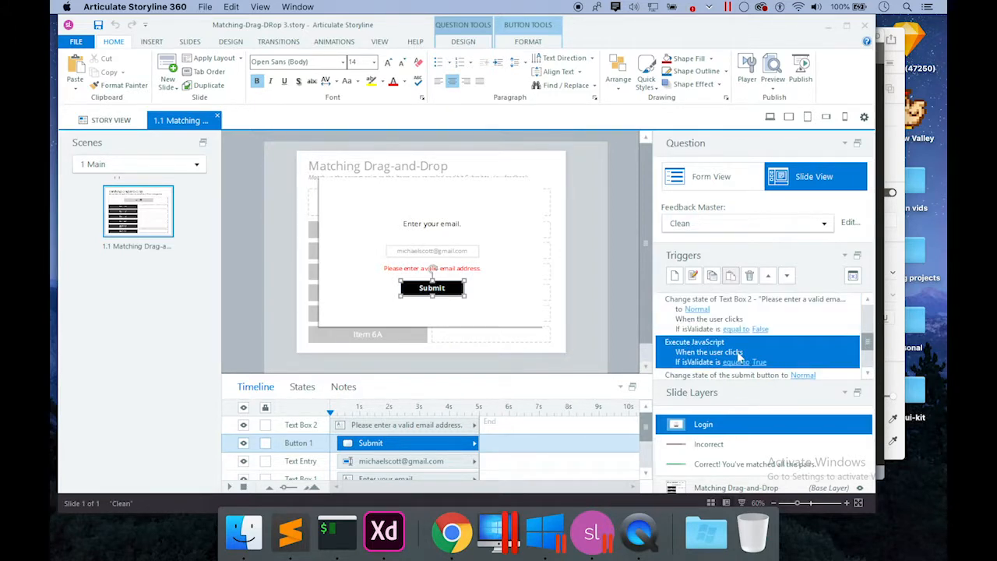
pyautogui.moveTo(870, 339); pyautogui.dragTo(868, 341)
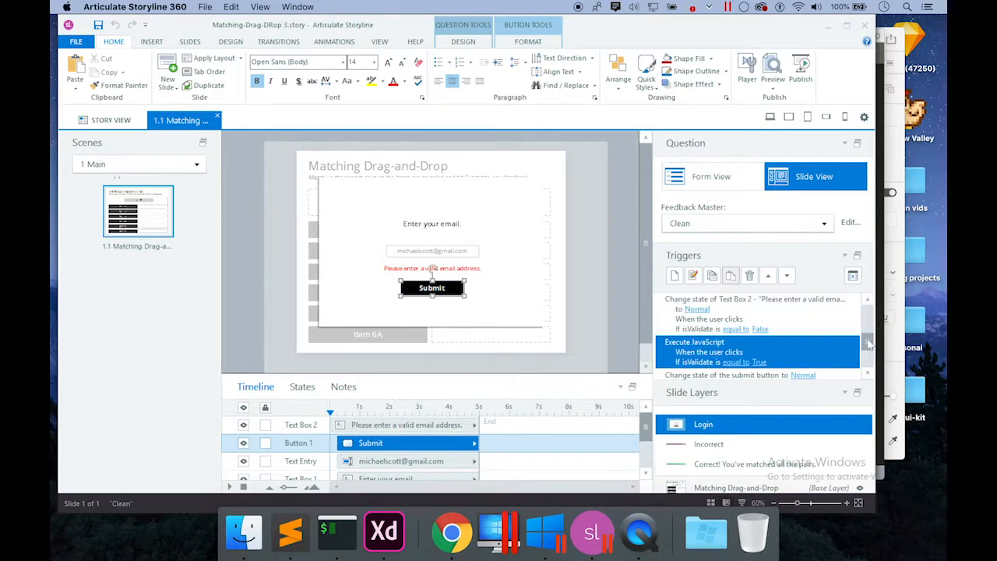
pyautogui.doubleClick(787, 348)
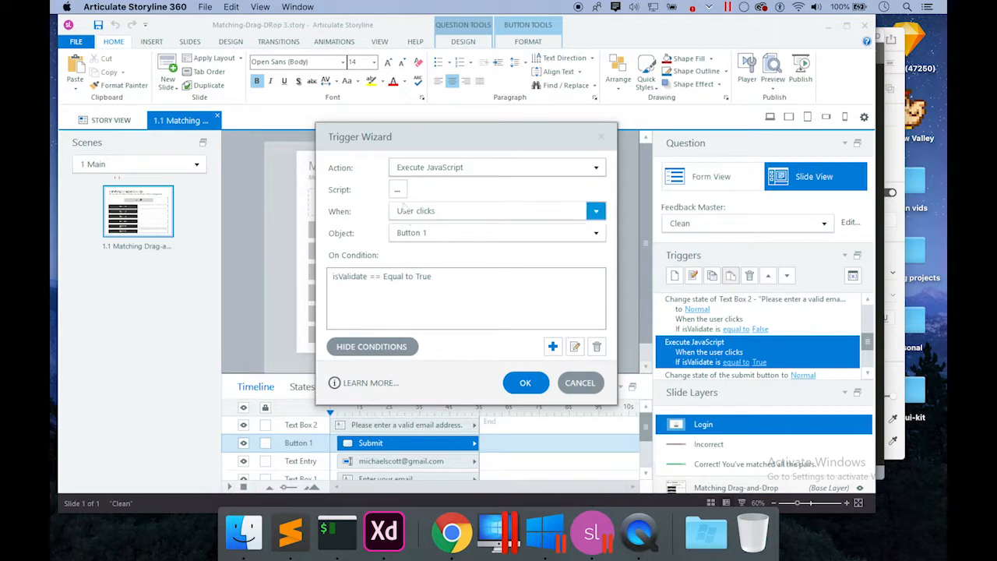
pyautogui.click(397, 190)
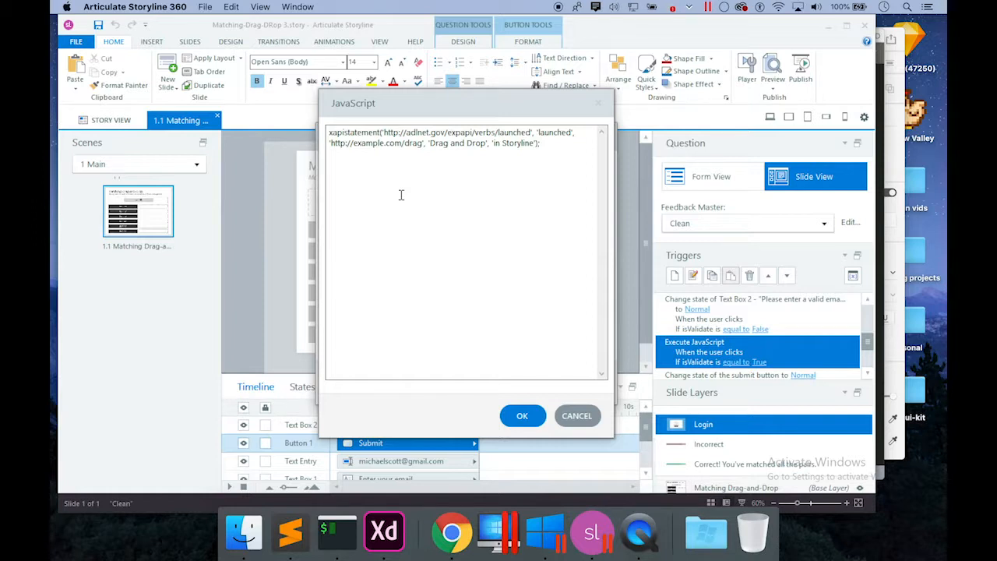
pyautogui.click(577, 415)
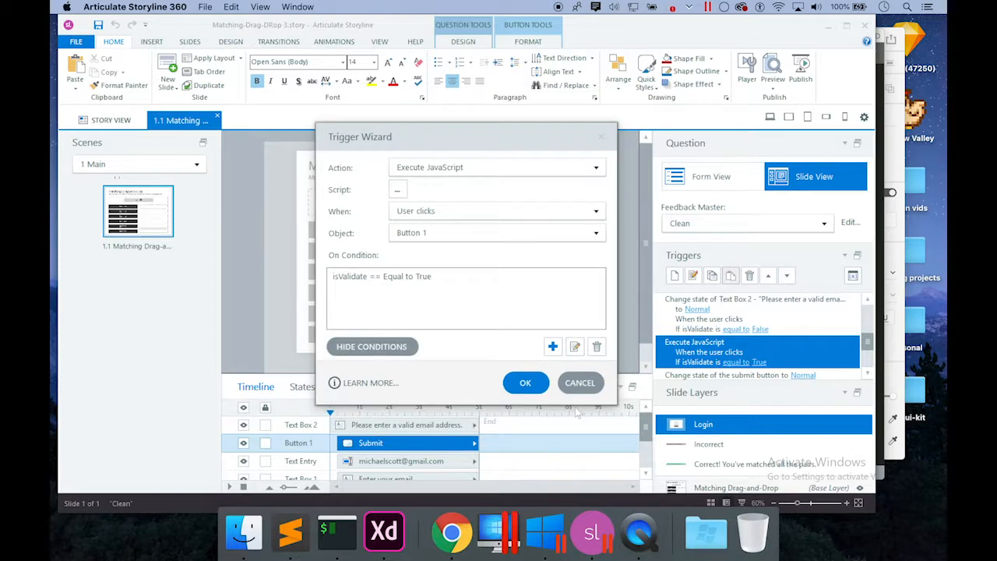
pyautogui.click(398, 190)
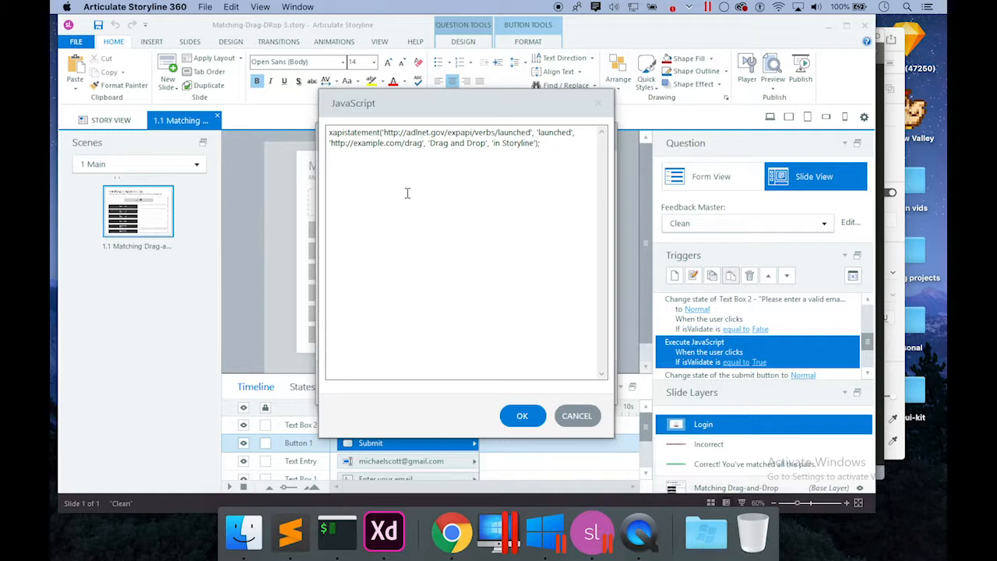
pyautogui.click(578, 415)
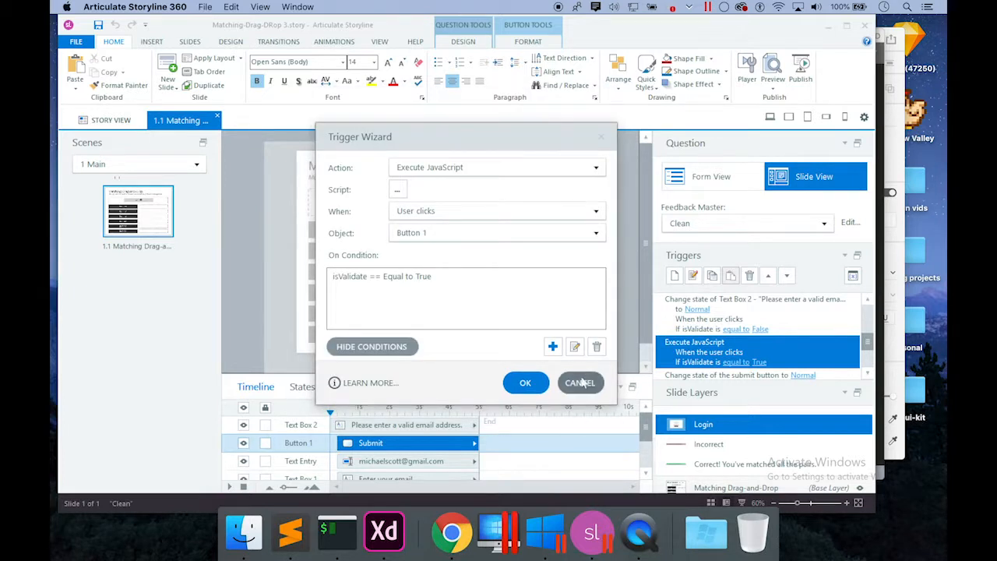
pyautogui.click(581, 383)
pyautogui.click(868, 375)
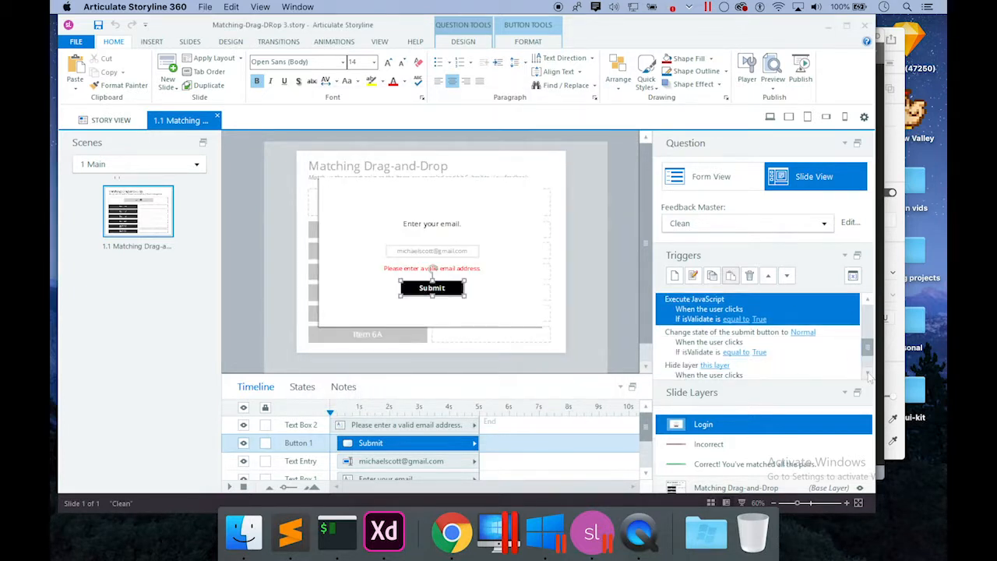
# Review Button 1's change-state trigger, its States, and its Hide layer trigger in the reference project.
pyautogui.click(793, 347)
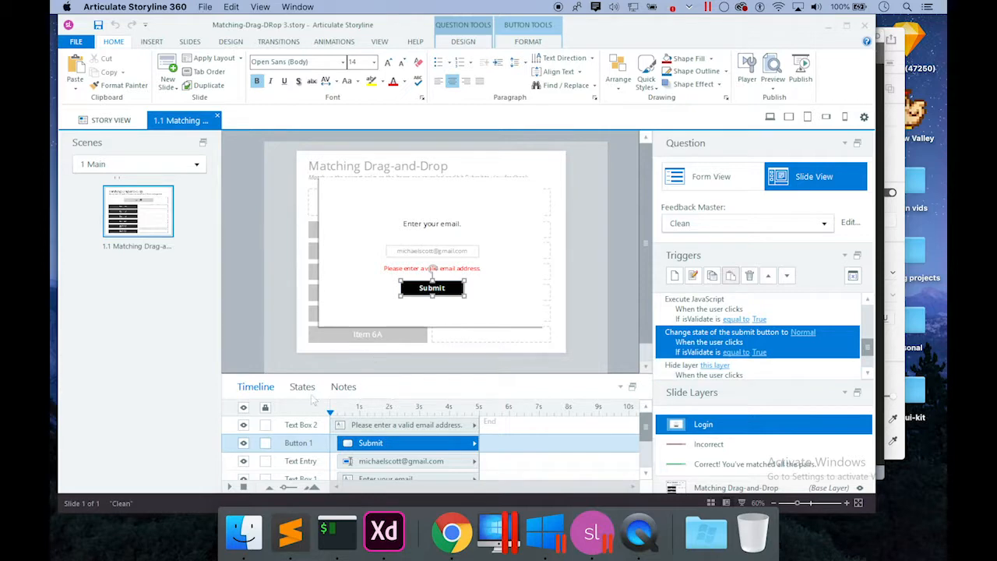
pyautogui.click(311, 393)
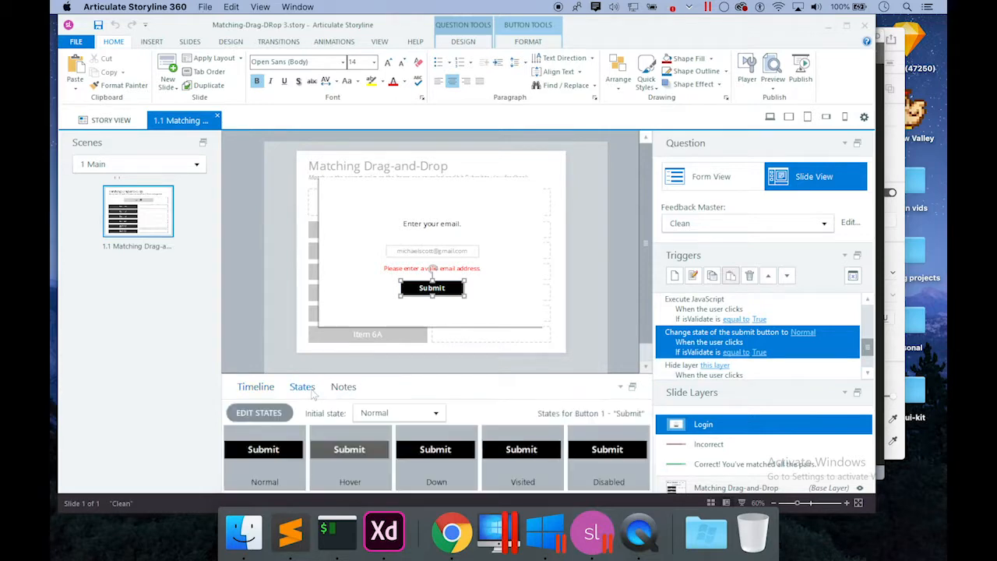
pyautogui.click(259, 386)
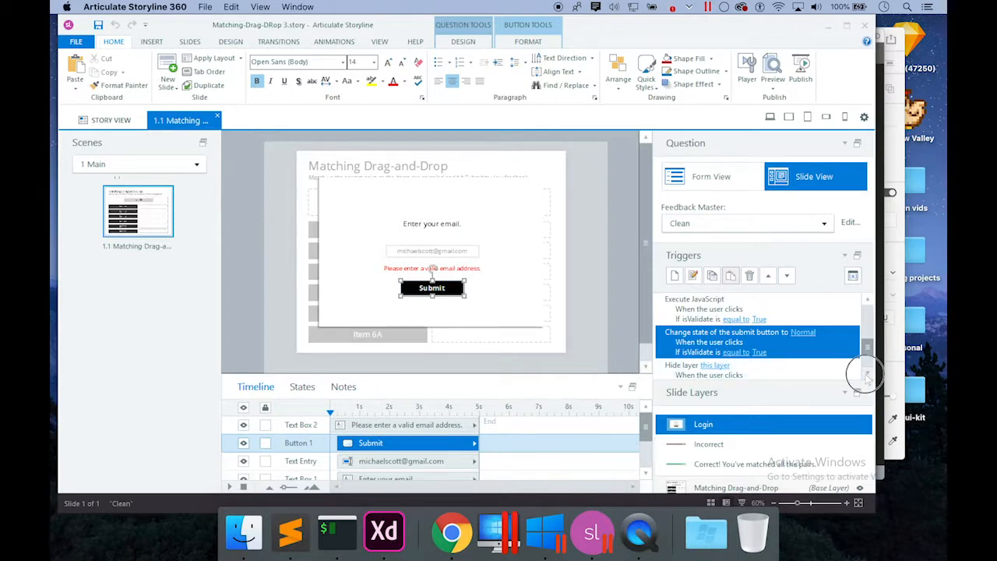
pyautogui.scroll(-1, 857, 373)
pyautogui.click(806, 347)
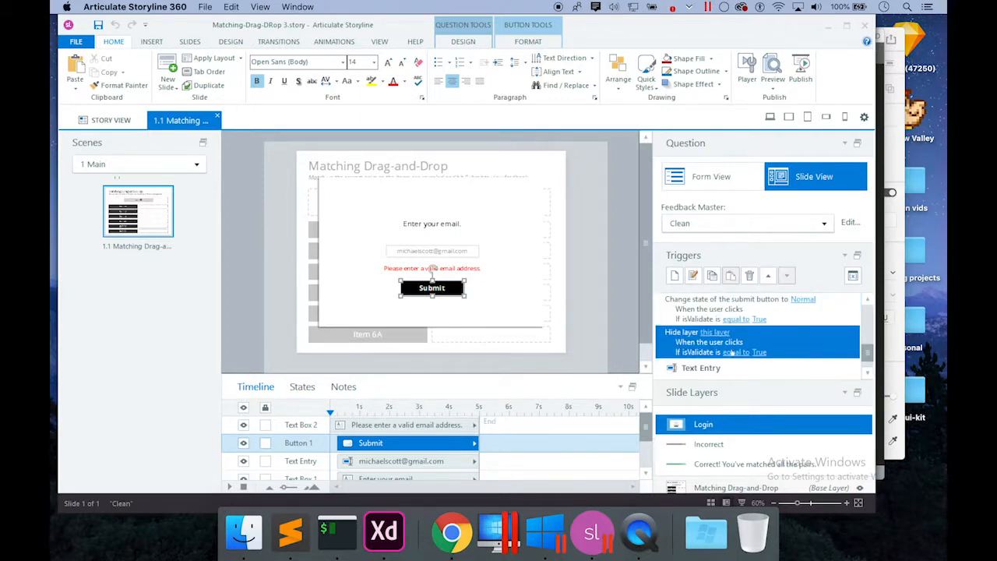
pyautogui.click(867, 374)
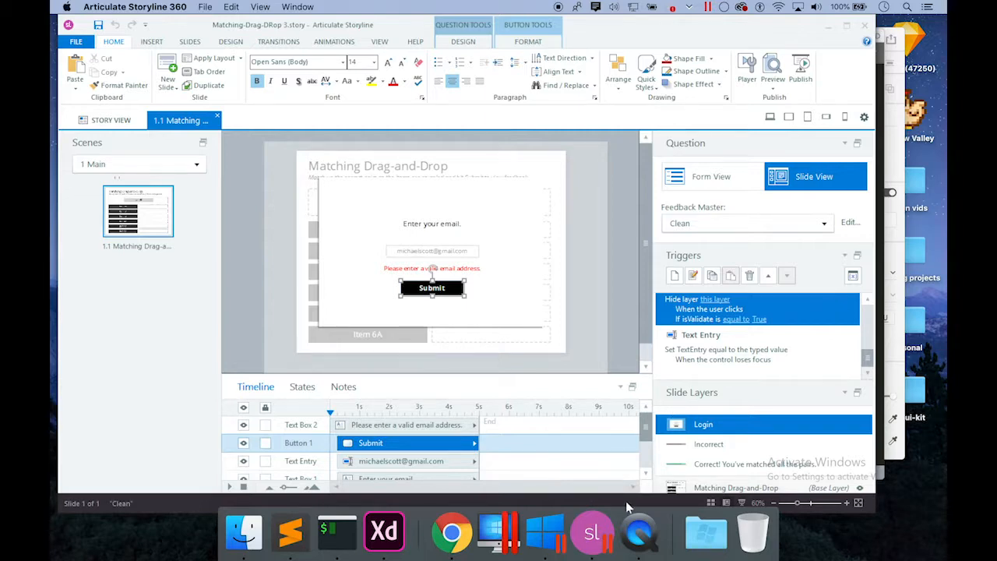
pyautogui.rightClick(593, 531)
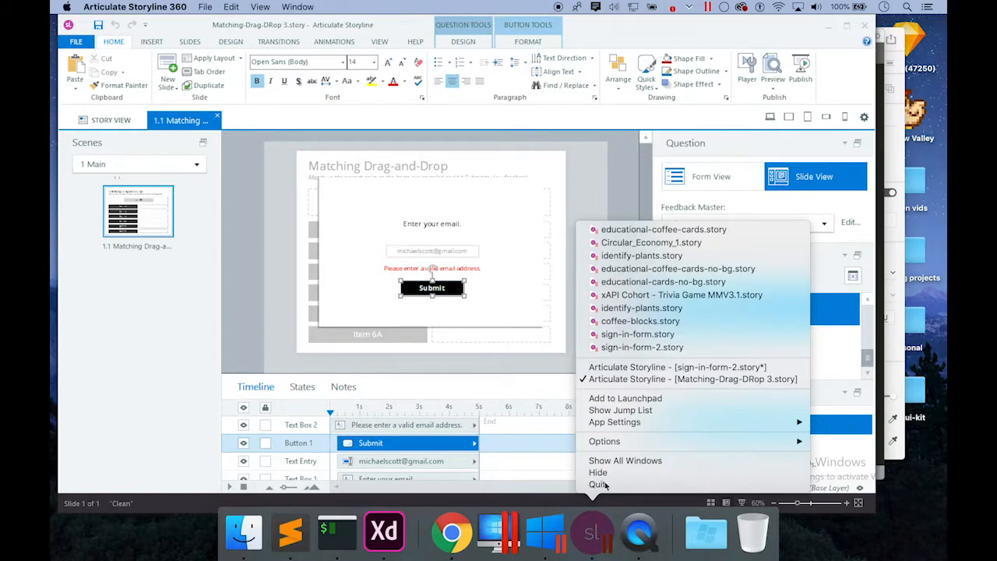
# Return to sign-in-form-2.story and save it, cancelling a new trigger without changes.
pyautogui.click(633, 367)
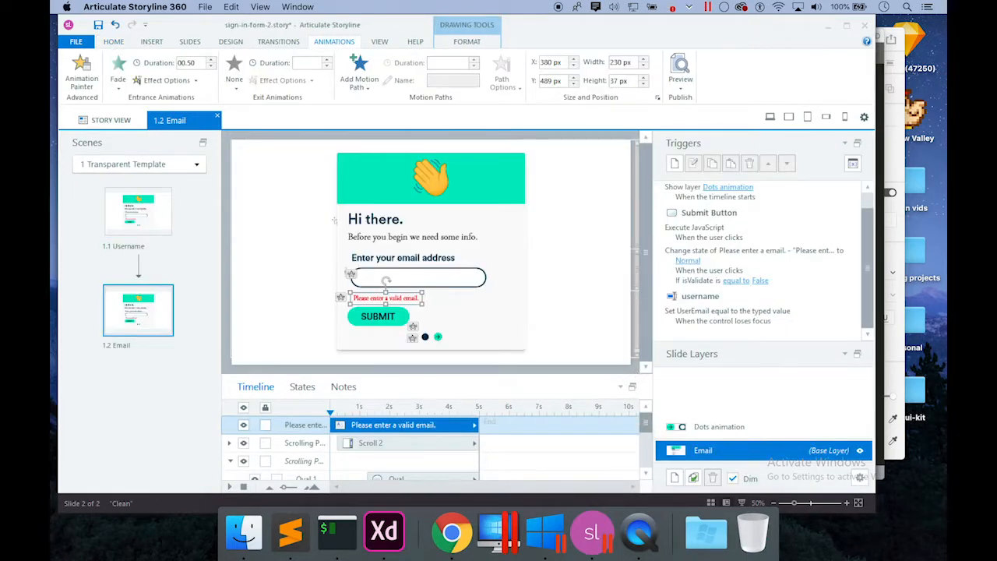
pyautogui.click(97, 24)
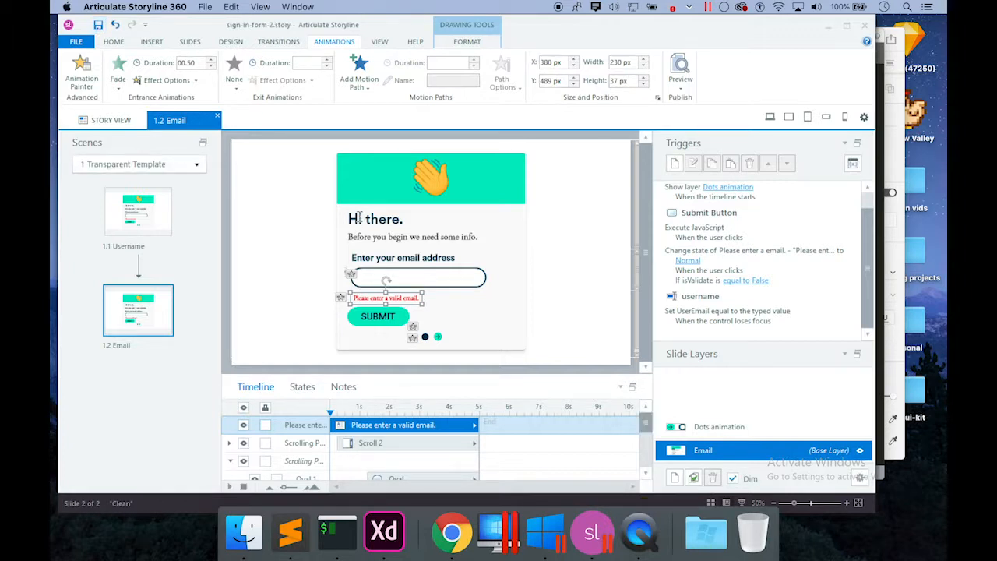
pyautogui.click(674, 164)
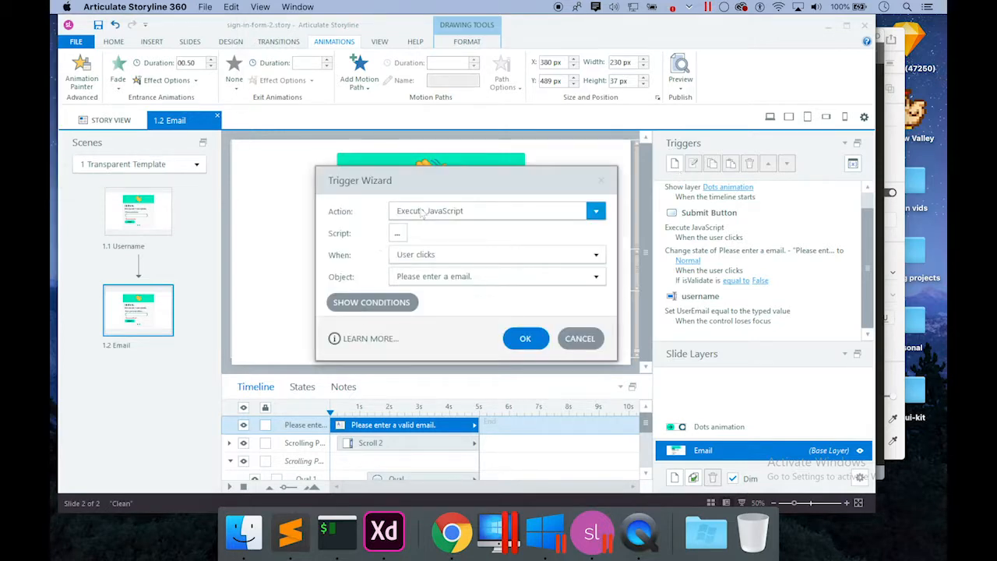
pyautogui.click(421, 212)
pyautogui.click(364, 204)
pyautogui.click(580, 338)
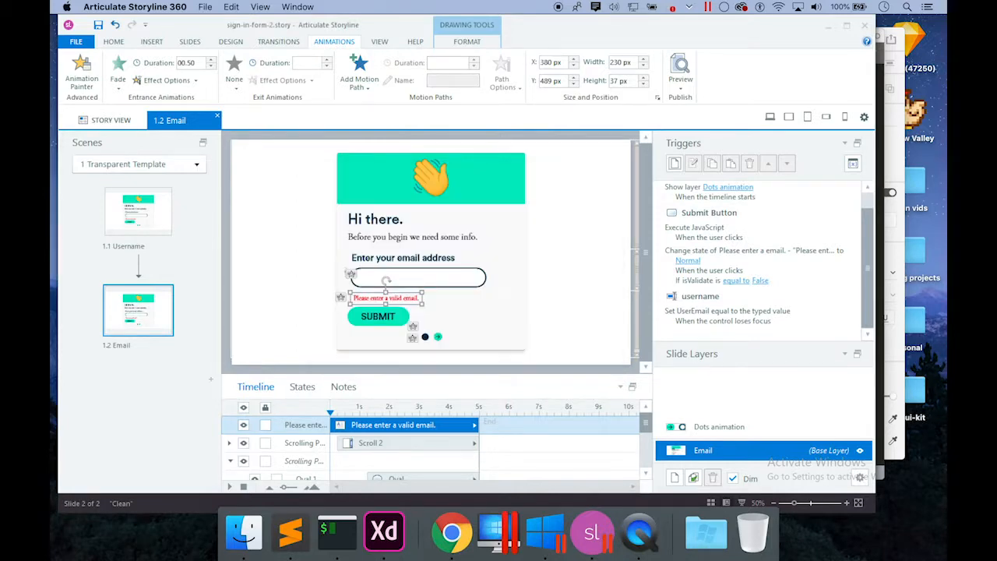
# Add a blank slide 1.3 to the scene and name it 'You made it!'.
pyautogui.rightClick(200, 387)
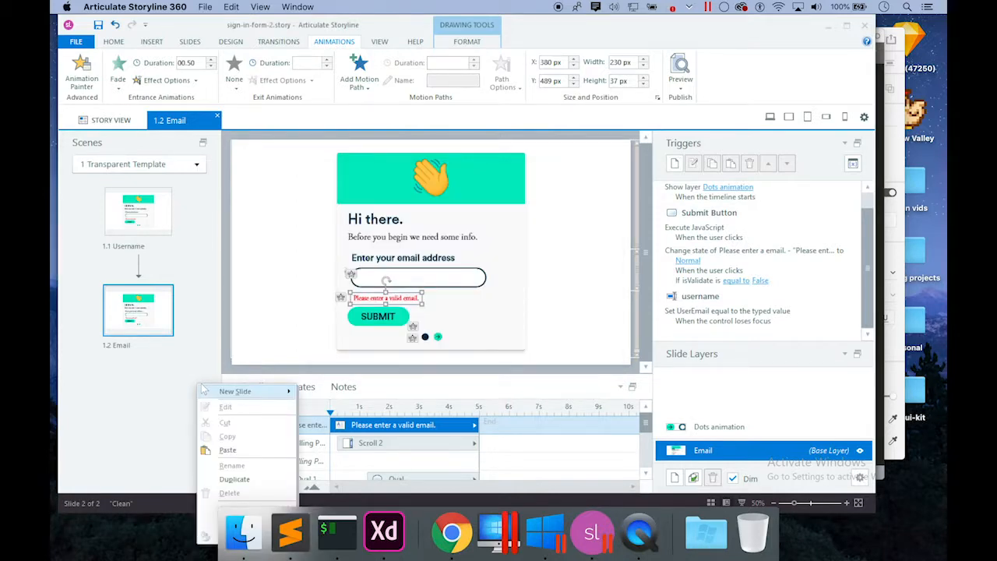
pyautogui.moveTo(241, 394)
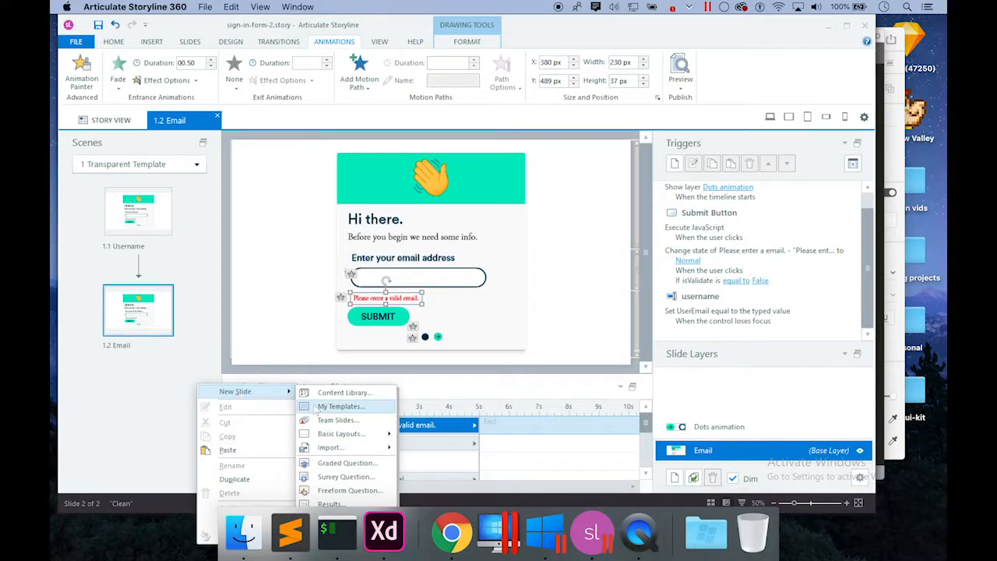
pyautogui.moveTo(312, 438)
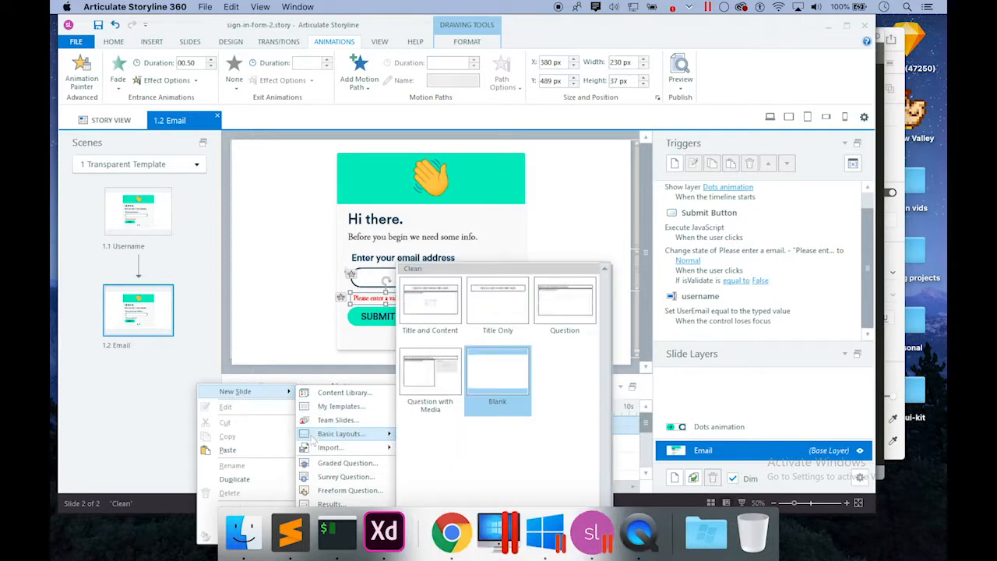
pyautogui.click(510, 386)
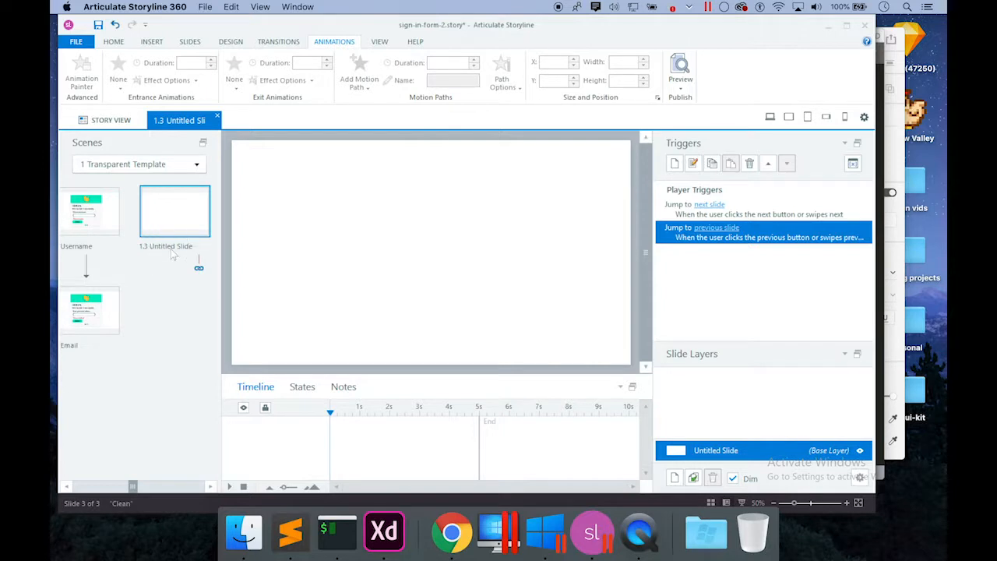
pyautogui.doubleClick(163, 246)
pyautogui.write('You')
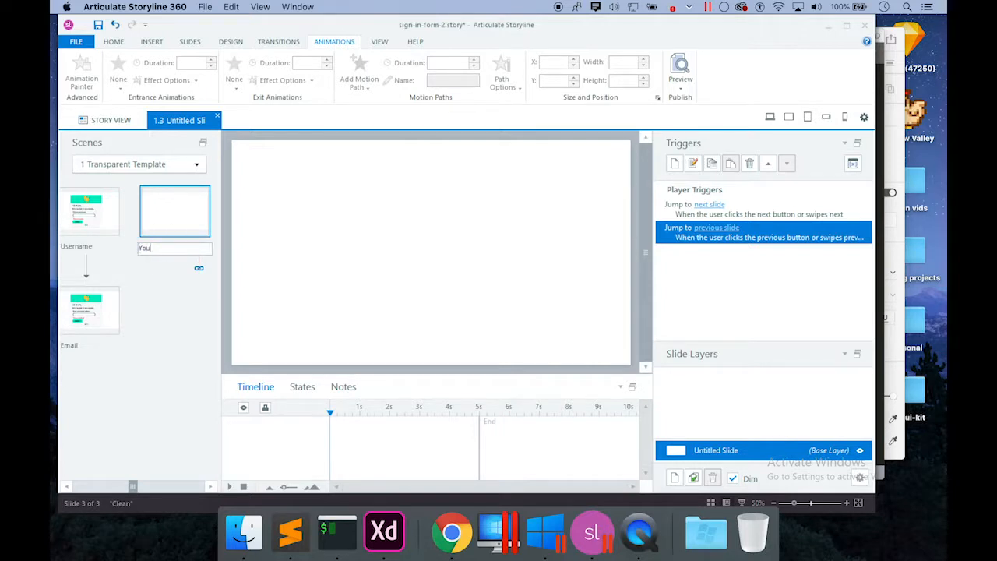
pyautogui.write(' made it!')
pyautogui.press('Return')
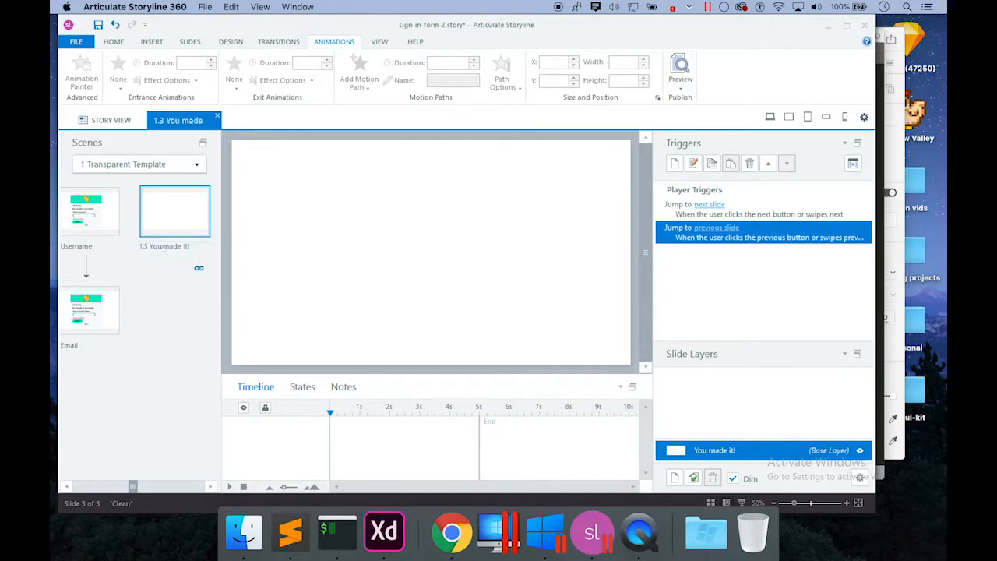
# Add a 'You made it!' text box in 44 pt Circular Std Medium.
pyautogui.click(152, 42)
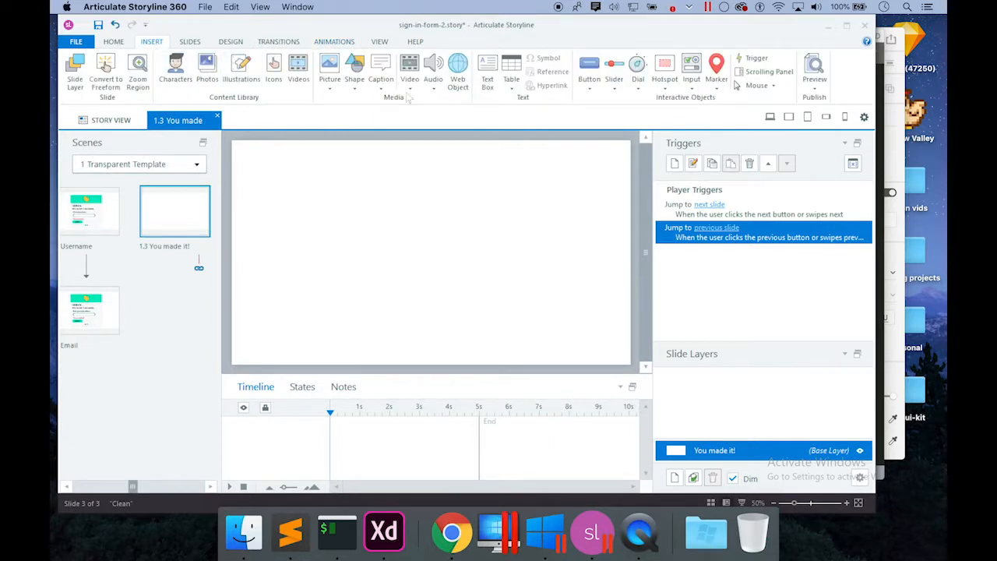
pyautogui.click(487, 72)
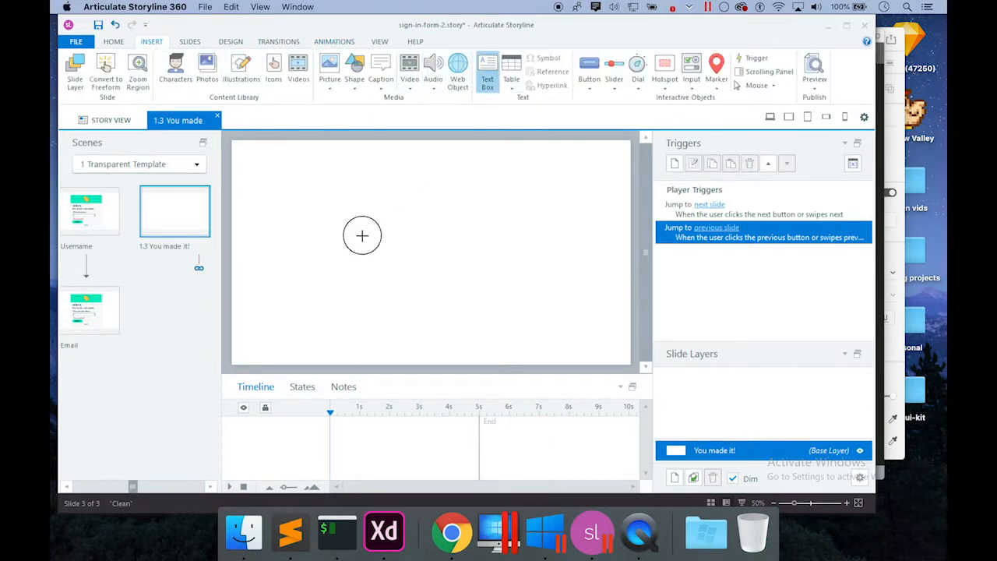
pyautogui.click(361, 235)
pyautogui.write('You made')
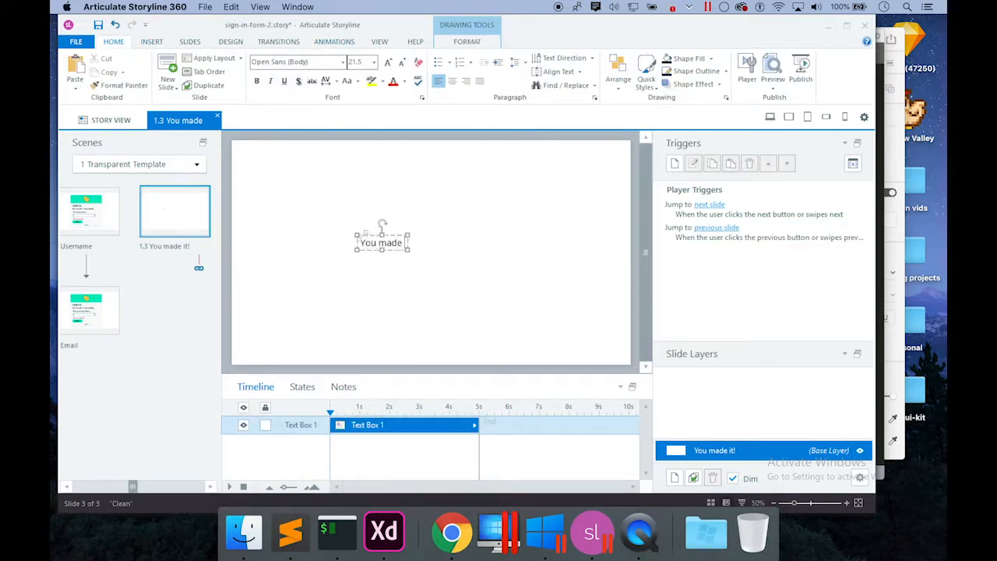
pyautogui.write(' it!')
pyautogui.tripleClick(400, 238)
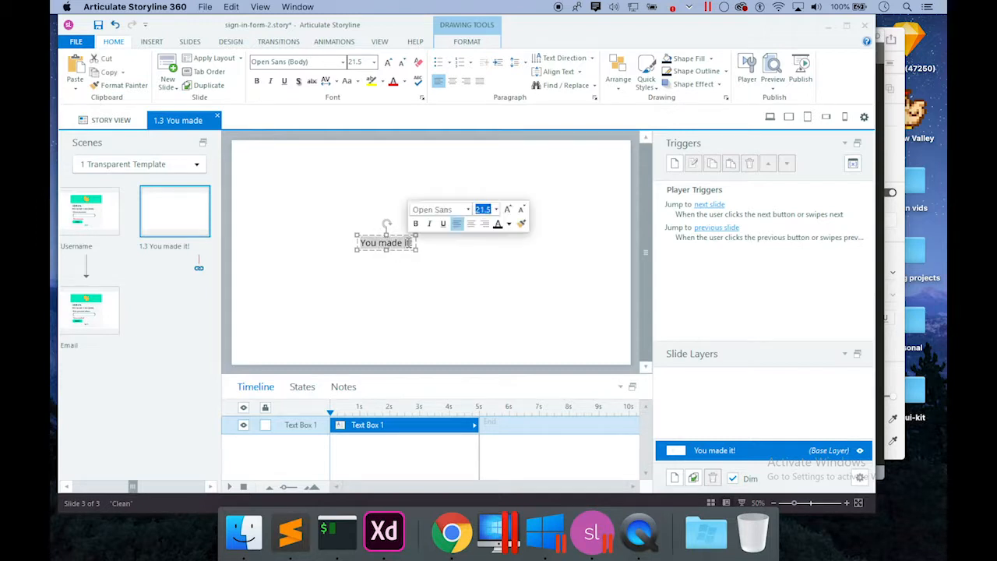
pyautogui.click(388, 61)
pyautogui.click(388, 62)
pyautogui.click(388, 61)
pyautogui.click(388, 61)
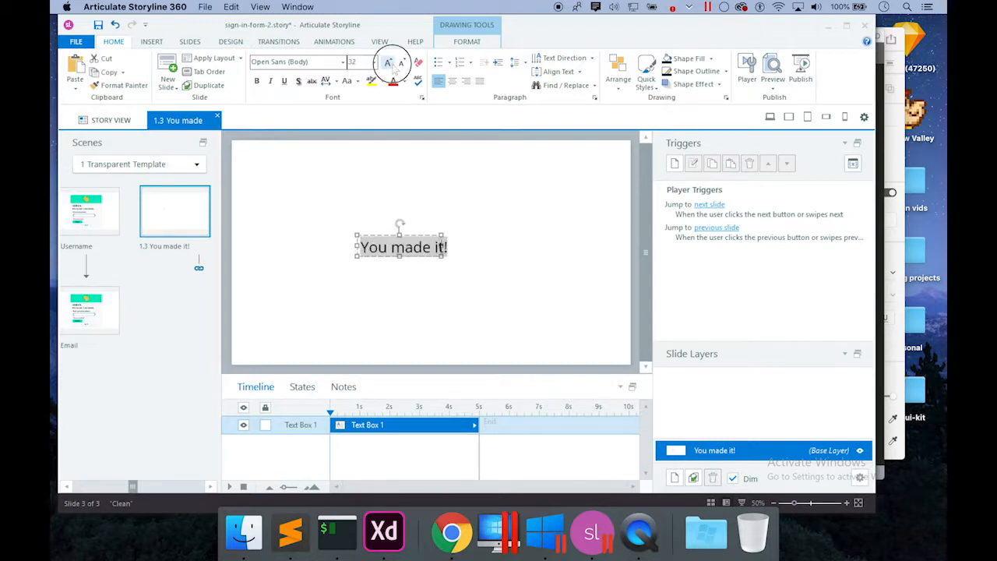
pyautogui.click(388, 62)
pyautogui.click(388, 62)
pyautogui.click(257, 61)
pyautogui.write('Circular Std Medium')
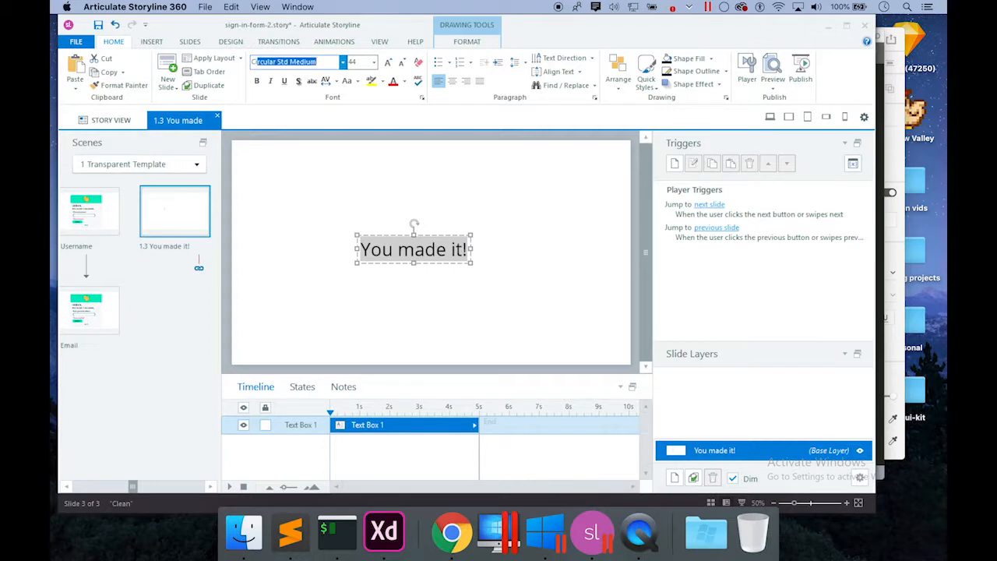
pyautogui.press('Return')
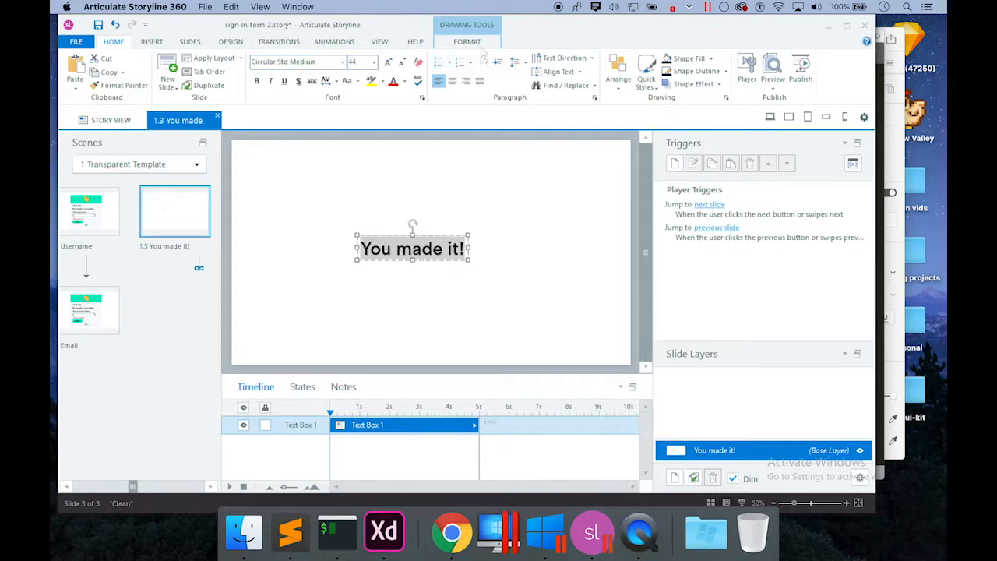
# Centre the heading horizontally and vertically on the slide and colour it navy.
pyautogui.click(483, 43)
pyautogui.click(493, 58)
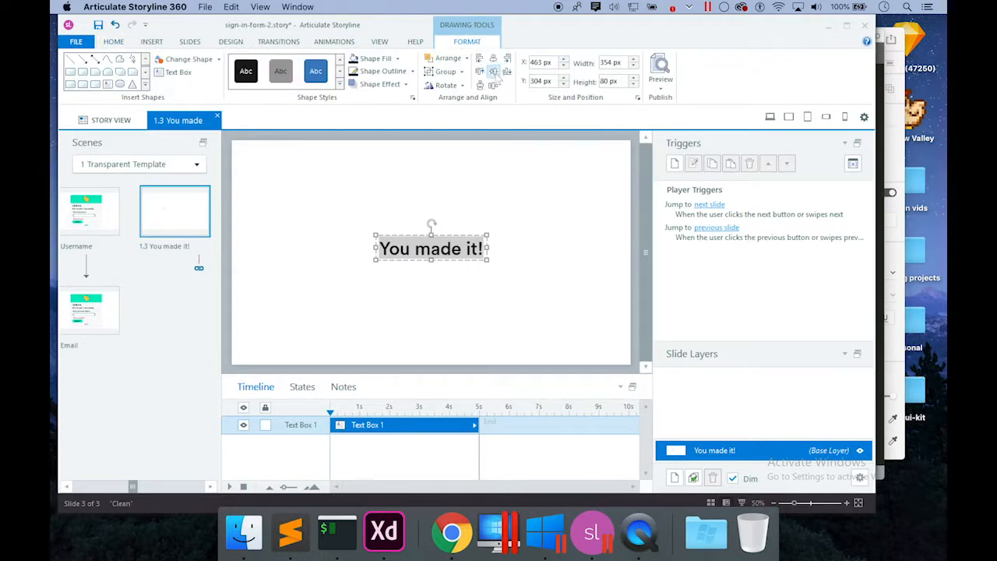
pyautogui.click(493, 71)
pyautogui.click(113, 41)
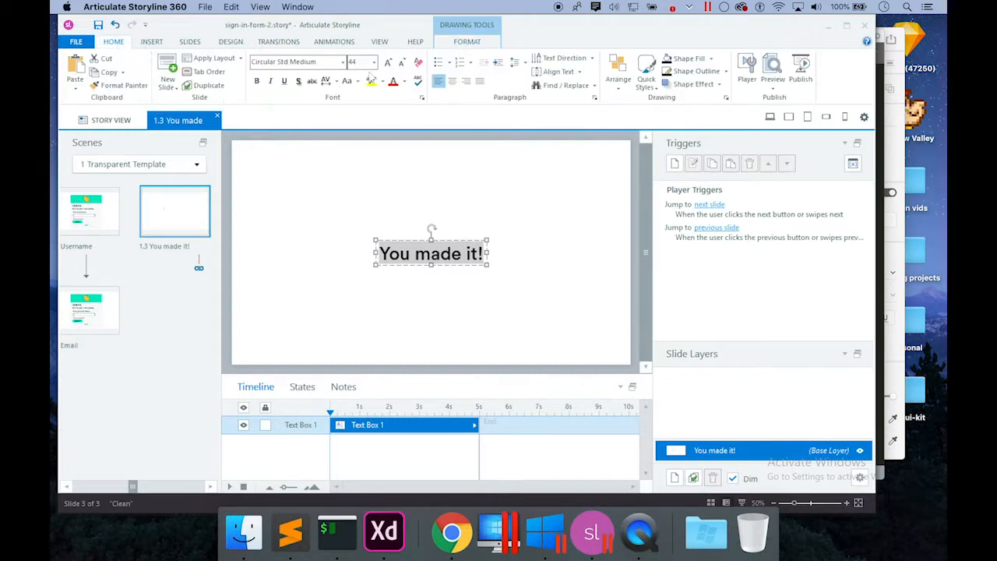
pyautogui.click(404, 82)
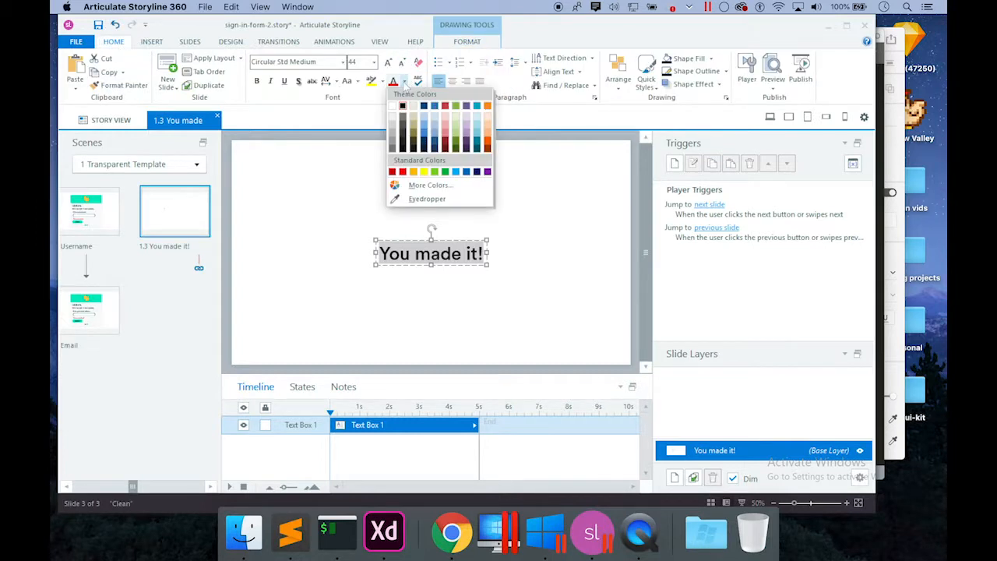
pyautogui.click(437, 188)
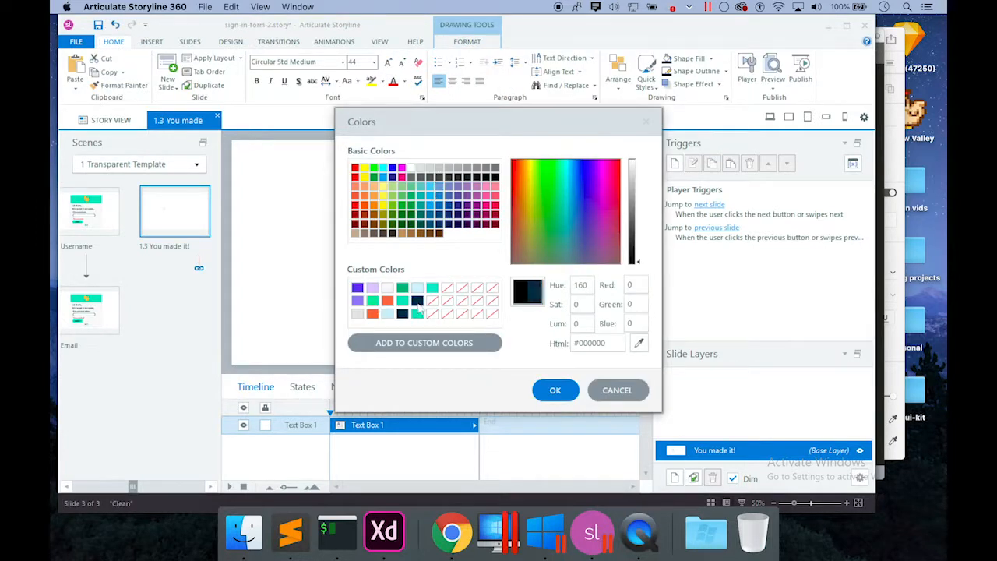
pyautogui.click(418, 302)
pyautogui.click(562, 391)
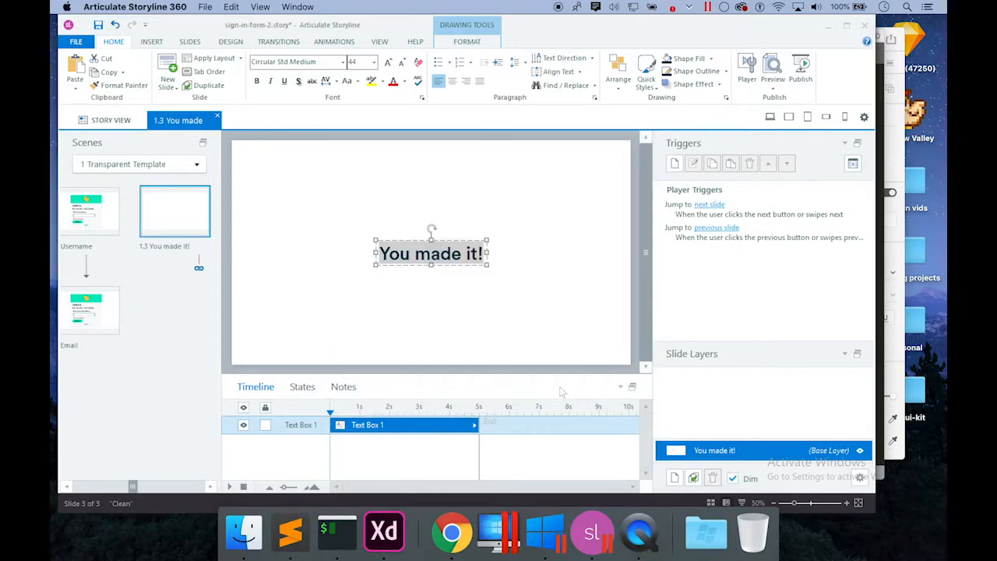
# Zoom out, deselect the heading, and go back to the 1.2 Email slide to start a trigger.
pyautogui.click(776, 503)
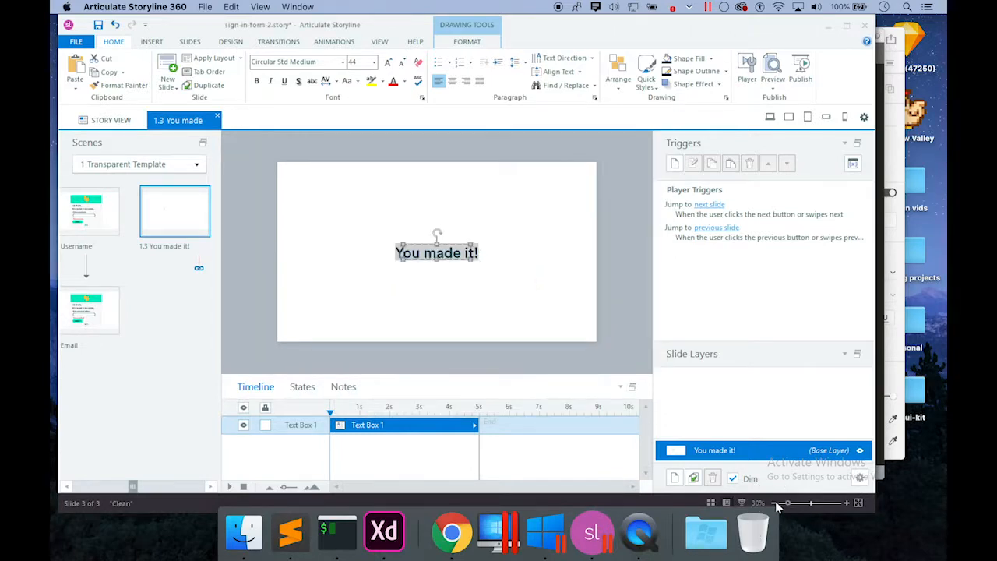
pyautogui.click(572, 295)
pyautogui.click(88, 312)
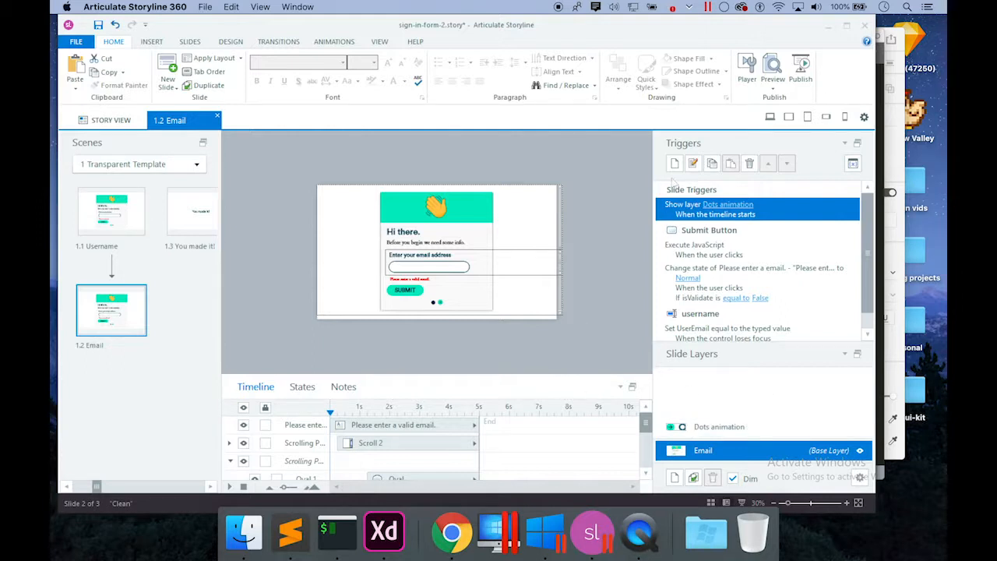
pyautogui.click(675, 163)
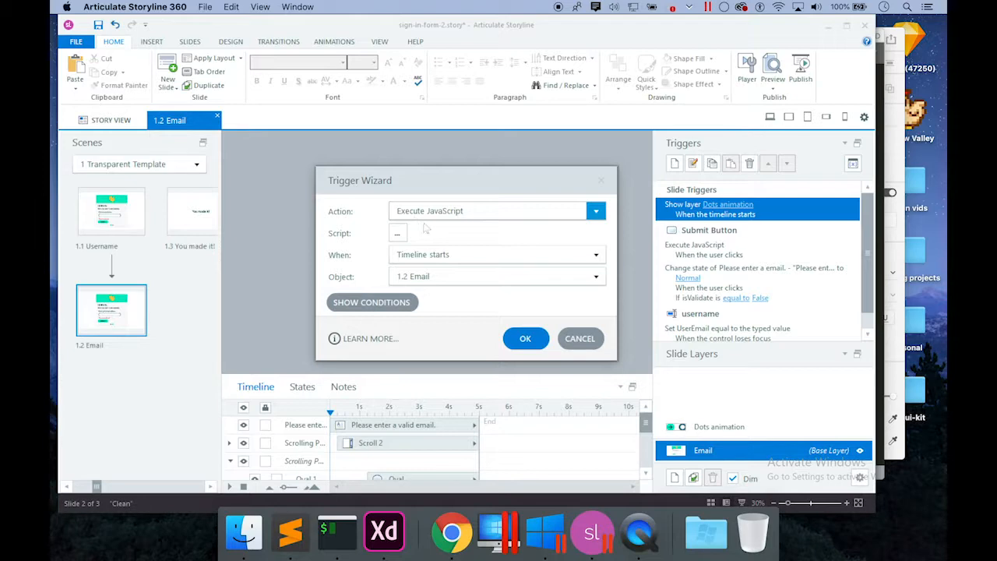
# Cancel the unused trigger and scrub the Email slide timeline to about 1 second.
pyautogui.click(579, 338)
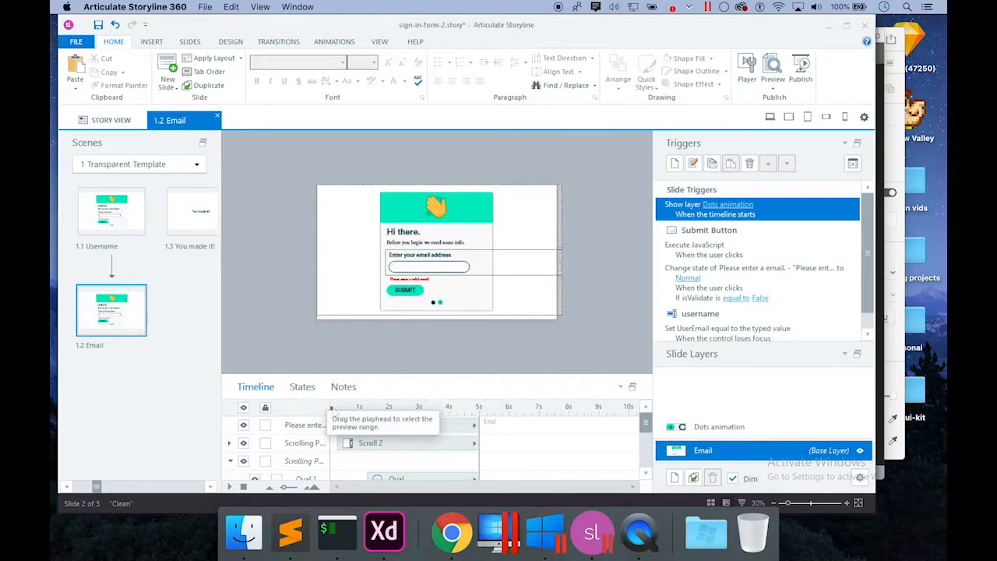
pyautogui.moveTo(330, 408)
pyautogui.mouseDown()
pyautogui.moveTo(372, 407)
pyautogui.moveTo(287, 425)
pyautogui.mouseUp()
pyautogui.click(674, 163)
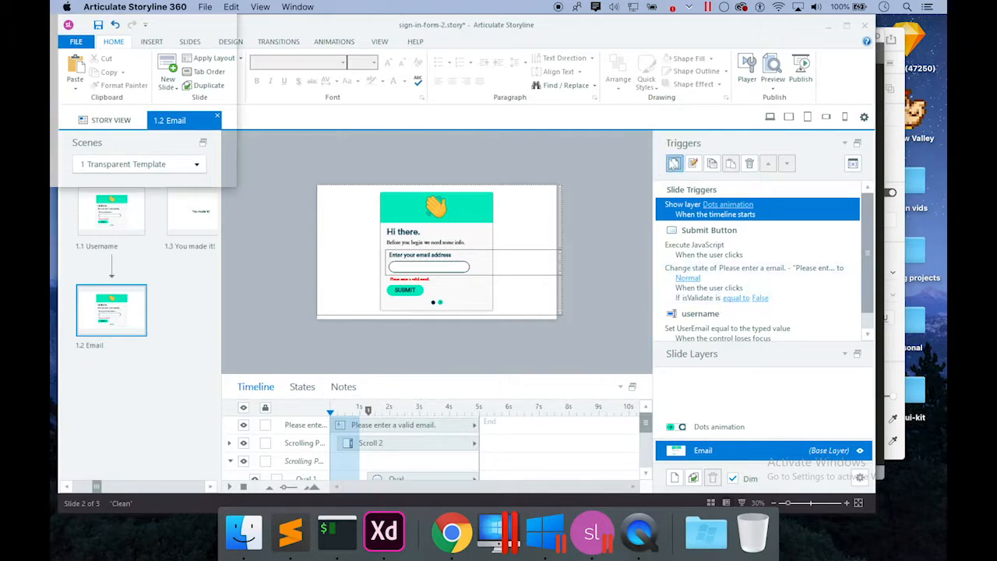
# Create a Pause timeline trigger for This Slide when the timeline reaches Cue point #1.
pyautogui.click(431, 215)
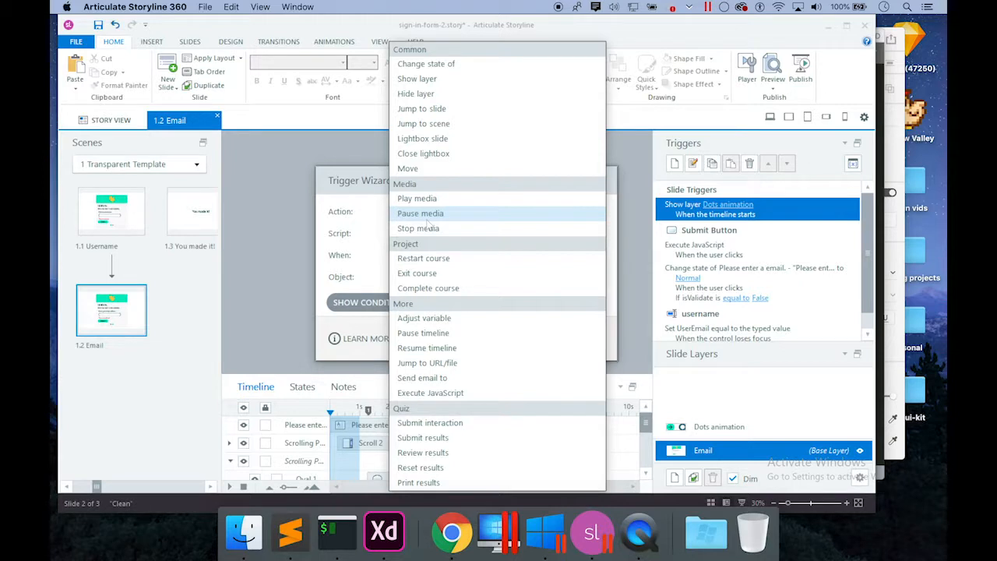
pyautogui.click(447, 334)
pyautogui.click(445, 237)
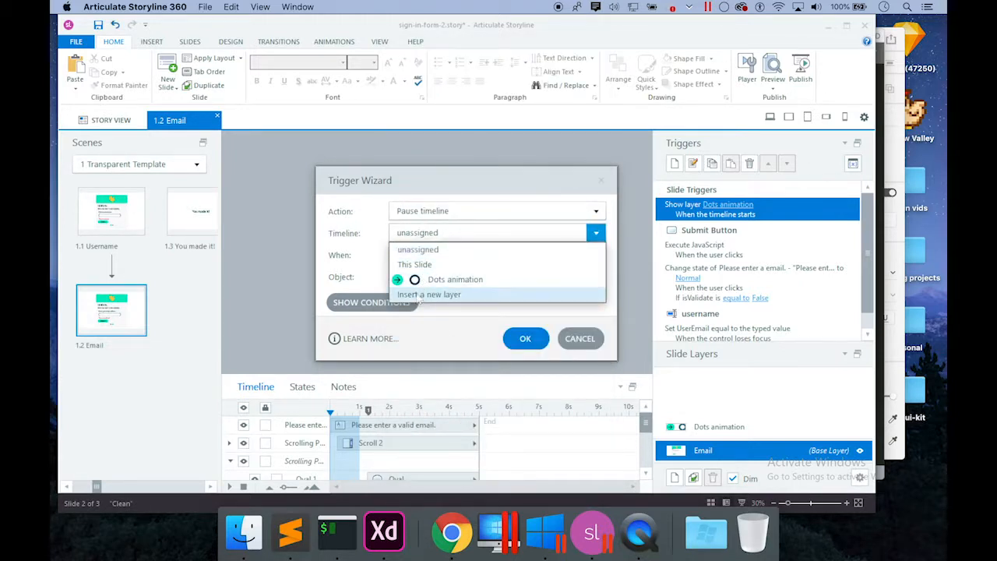
pyautogui.click(422, 265)
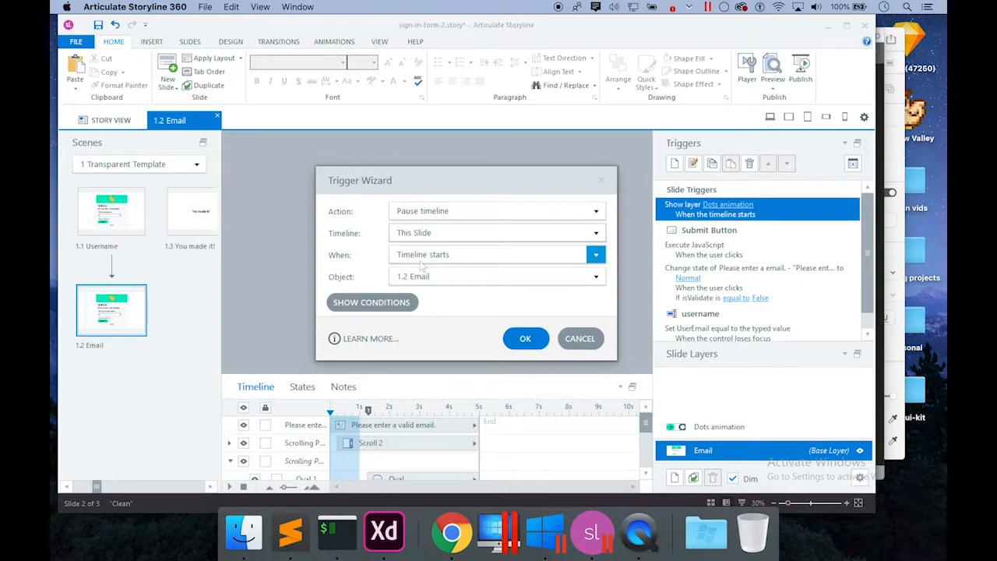
pyautogui.click(420, 260)
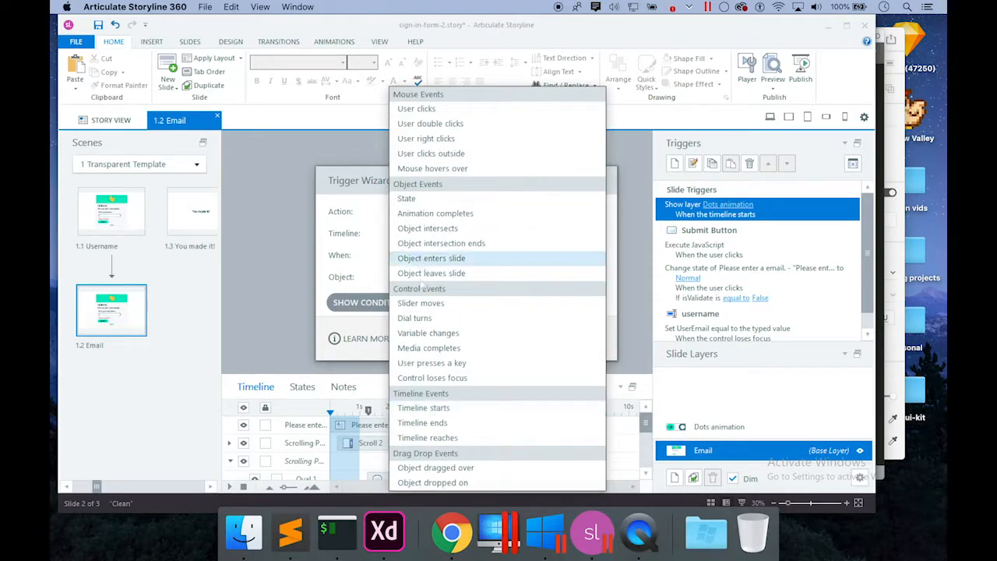
pyautogui.click(420, 438)
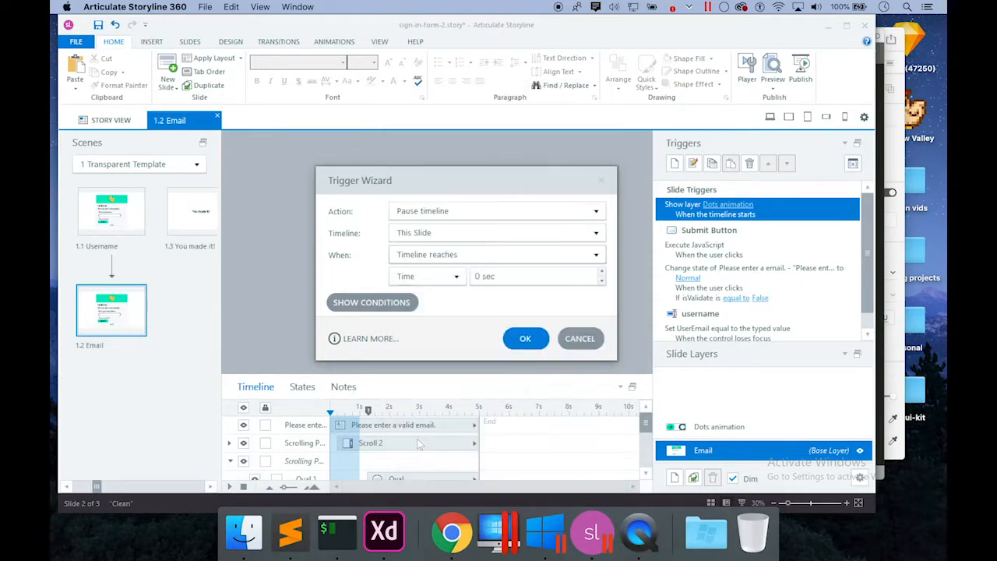
pyautogui.click(457, 276)
pyautogui.click(436, 309)
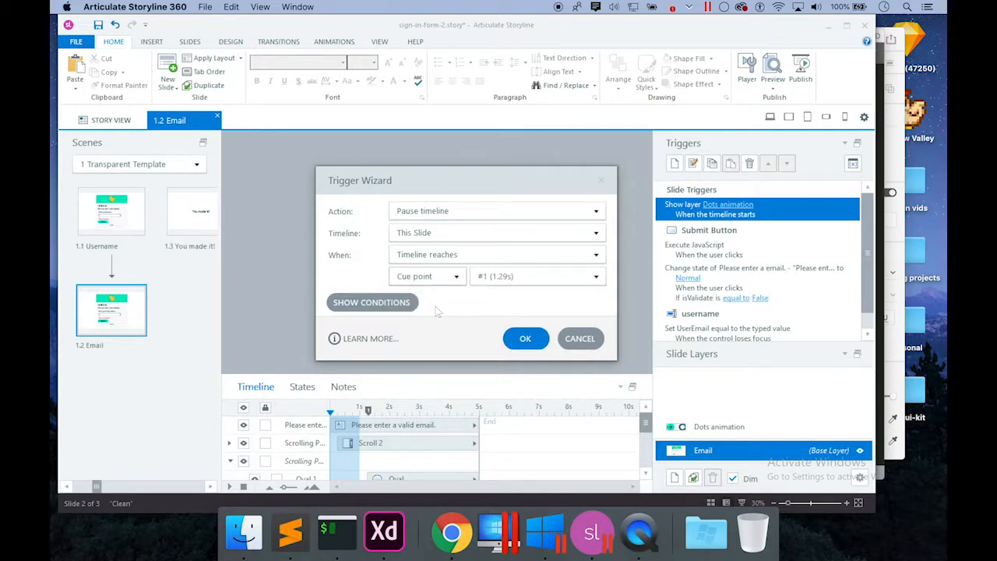
pyautogui.click(535, 346)
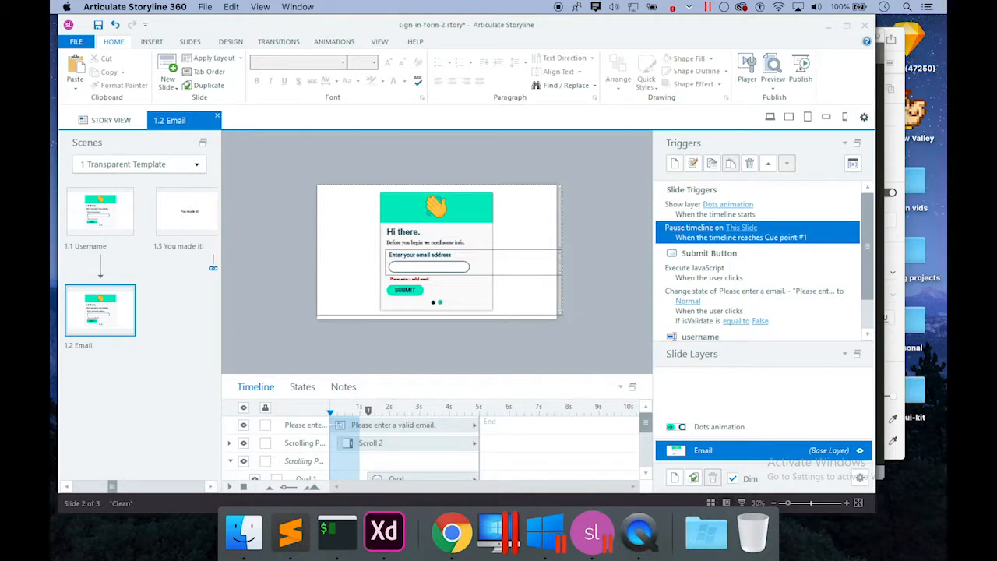
pyautogui.click(344, 414)
# Move the playhead to the cue point and try shortening the card picture, then undo it.
pyautogui.click(346, 413)
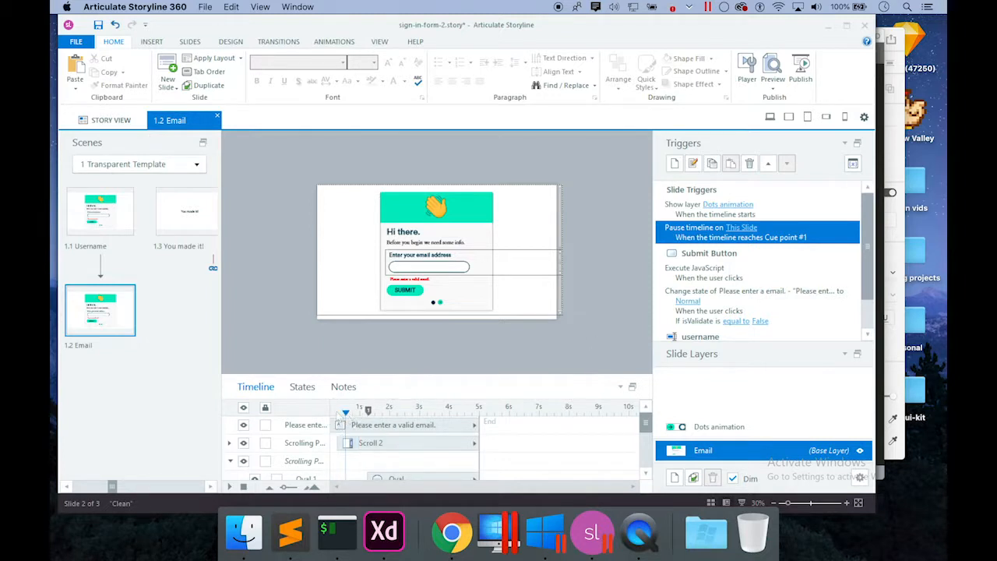
pyautogui.click(368, 411)
pyautogui.click(427, 426)
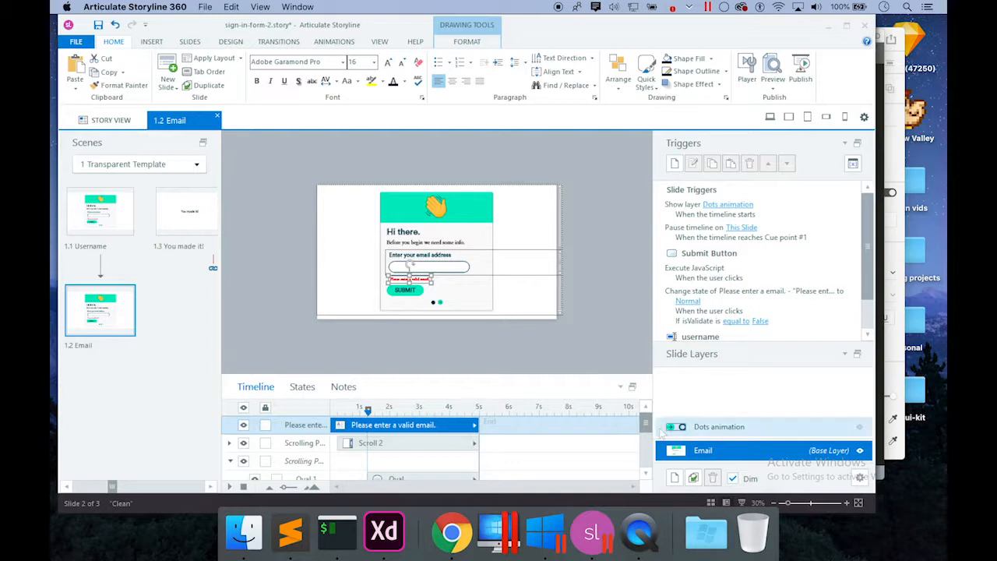
pyautogui.moveTo(645, 425); pyautogui.dragTo(645, 456)
pyautogui.click(472, 470)
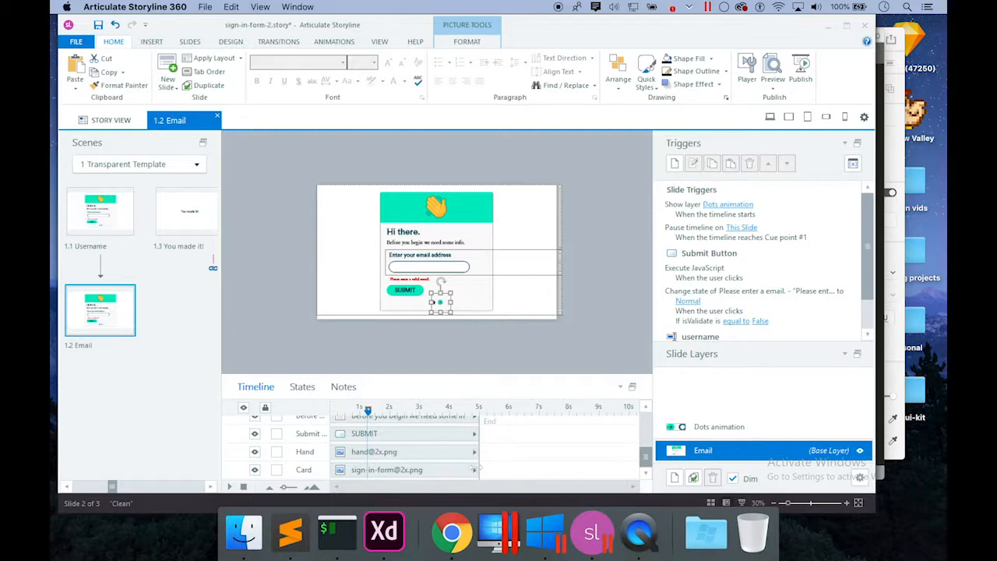
pyautogui.moveTo(475, 470); pyautogui.dragTo(428, 468)
pyautogui.hotkey('ctrl', 'z')
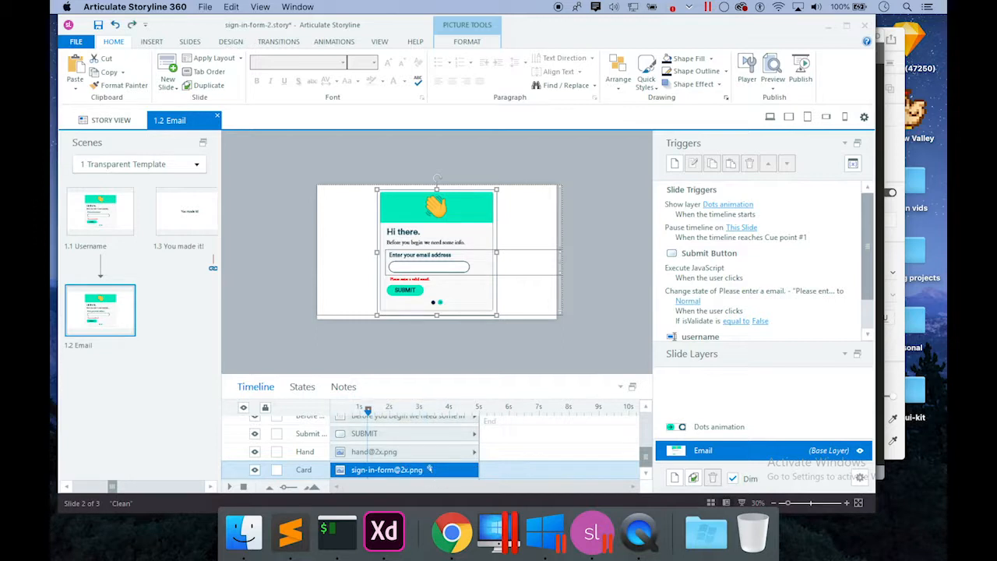
# Shorten the error text and scrolling panel bars to about 2 s and pull the slide end to about 2.5 s.
pyautogui.keyDown('shift'); pyautogui.click(455, 452); pyautogui.keyUp('shift')
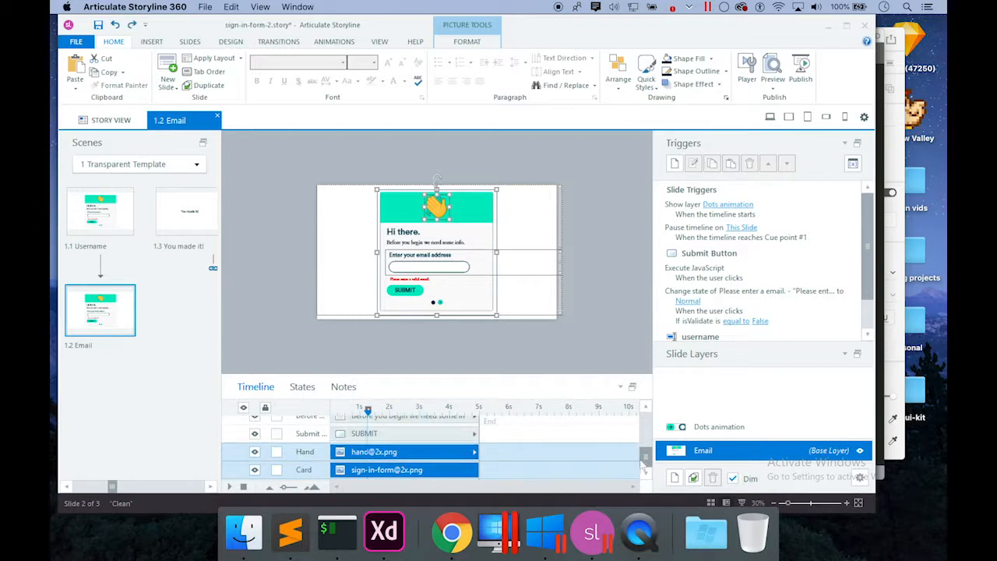
pyautogui.moveTo(645, 460); pyautogui.dragTo(645, 421)
pyautogui.keyDown('shift'); pyautogui.click(411, 437); pyautogui.keyUp('shift')
pyautogui.click(463, 458)
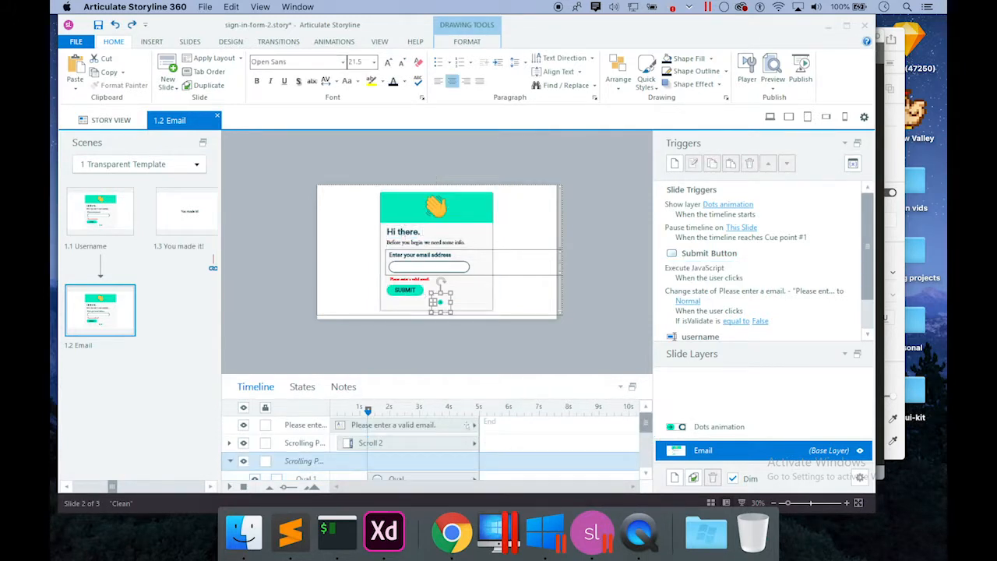
pyautogui.click(230, 460)
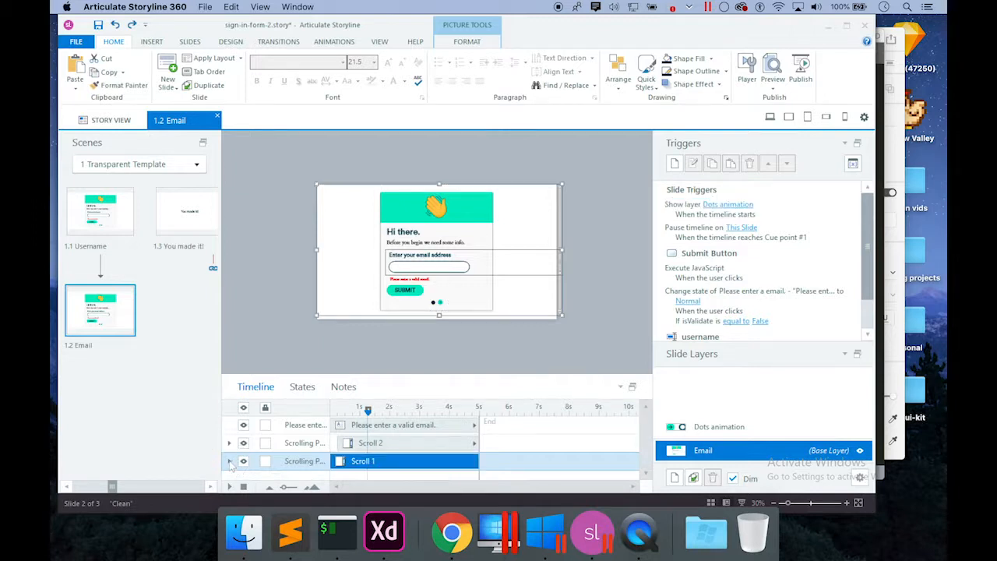
pyautogui.click(465, 427)
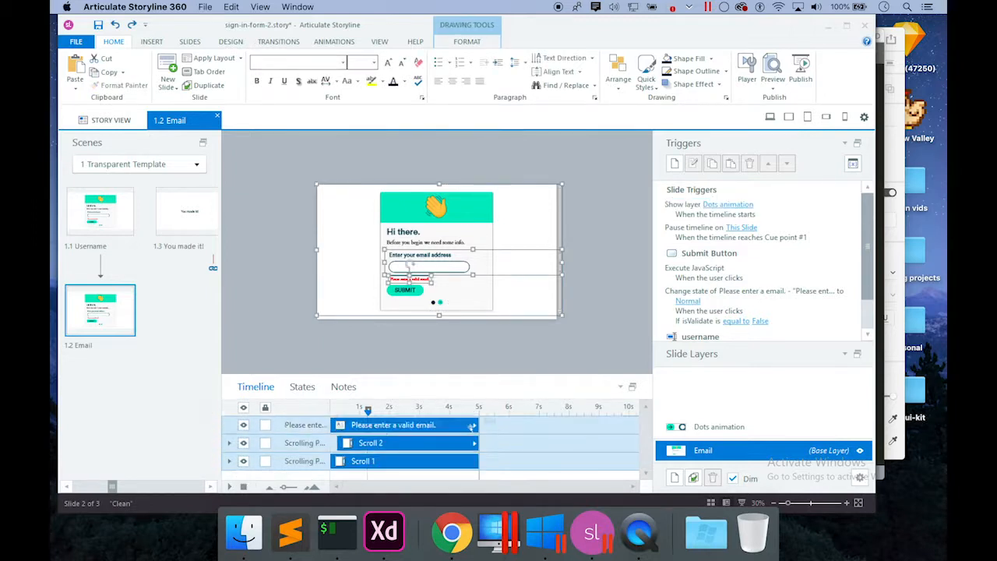
pyautogui.moveTo(474, 425); pyautogui.dragTo(389, 425)
pyautogui.click(467, 435)
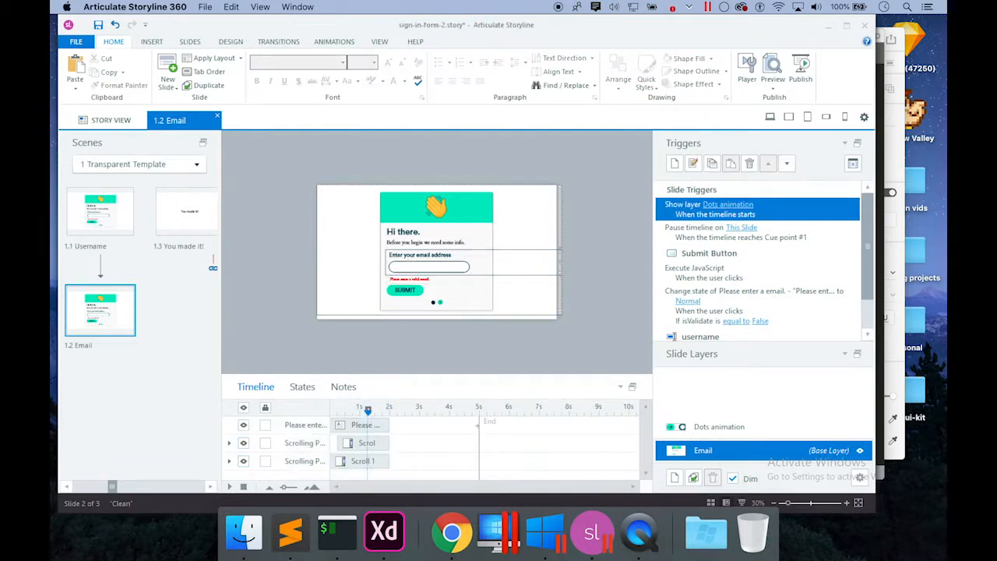
pyautogui.moveTo(478, 427); pyautogui.dragTo(396, 433)
pyautogui.click(847, 503)
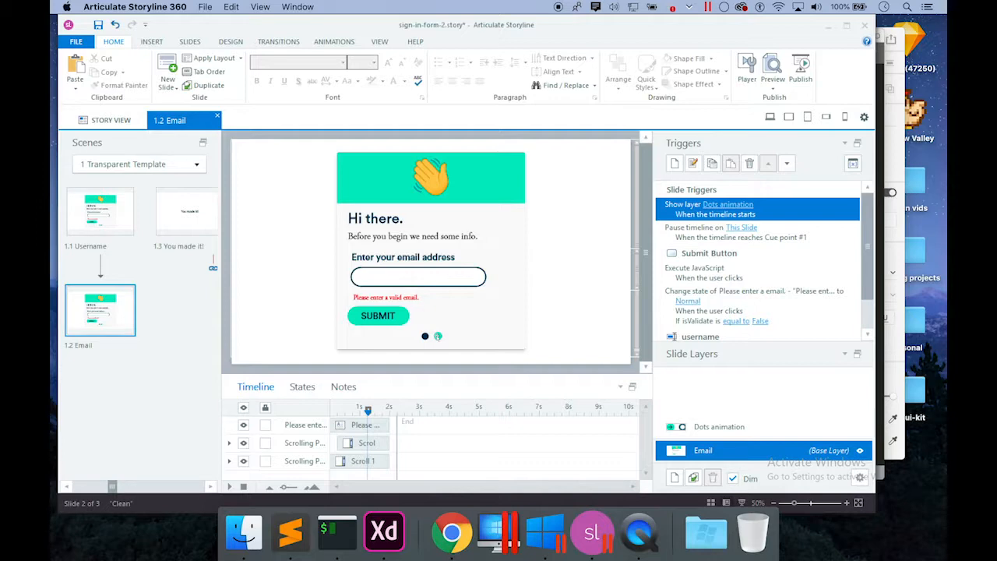
# In Tab Order, replace 'username' with 'email' in the input field's alternate text and save.
pyautogui.click(209, 72)
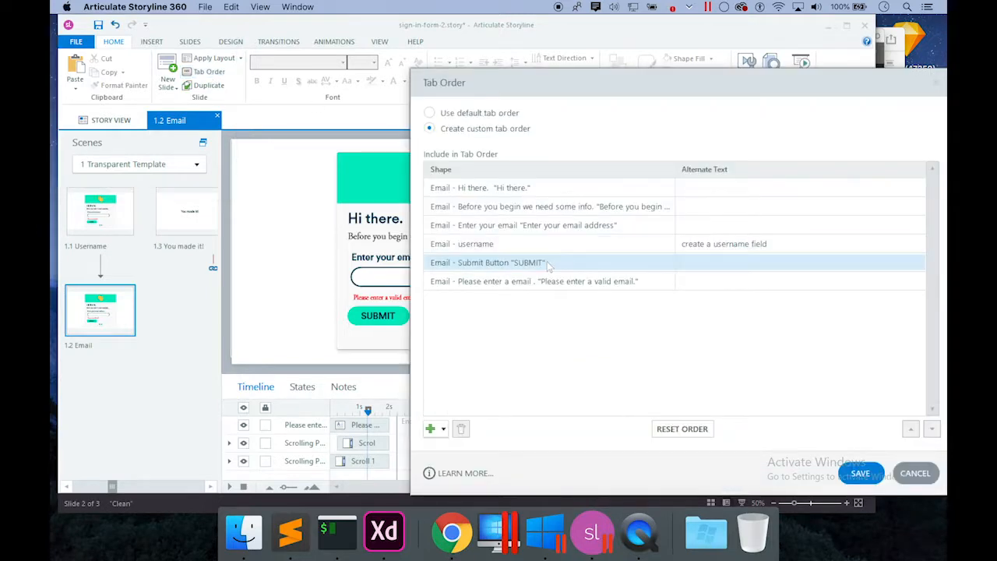
pyautogui.click(549, 188)
pyautogui.click(518, 206)
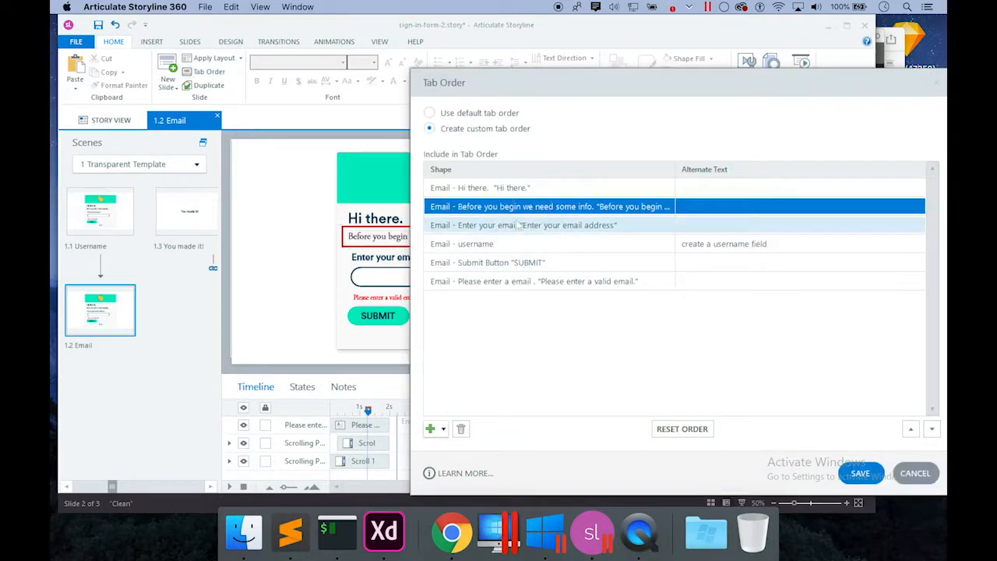
pyautogui.click(516, 225)
pyautogui.click(513, 242)
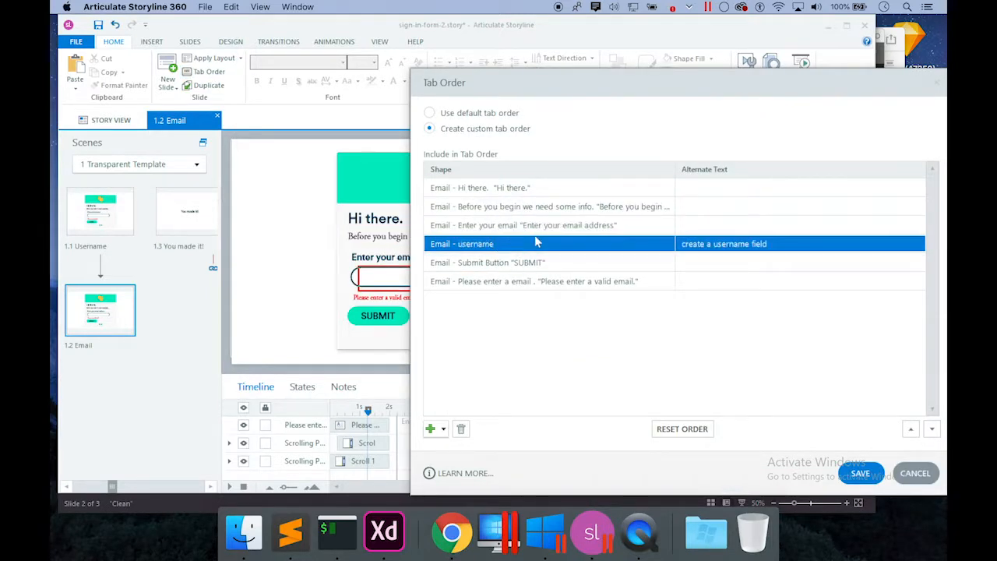
pyautogui.moveTo(678, 84); pyautogui.dragTo(741, 94)
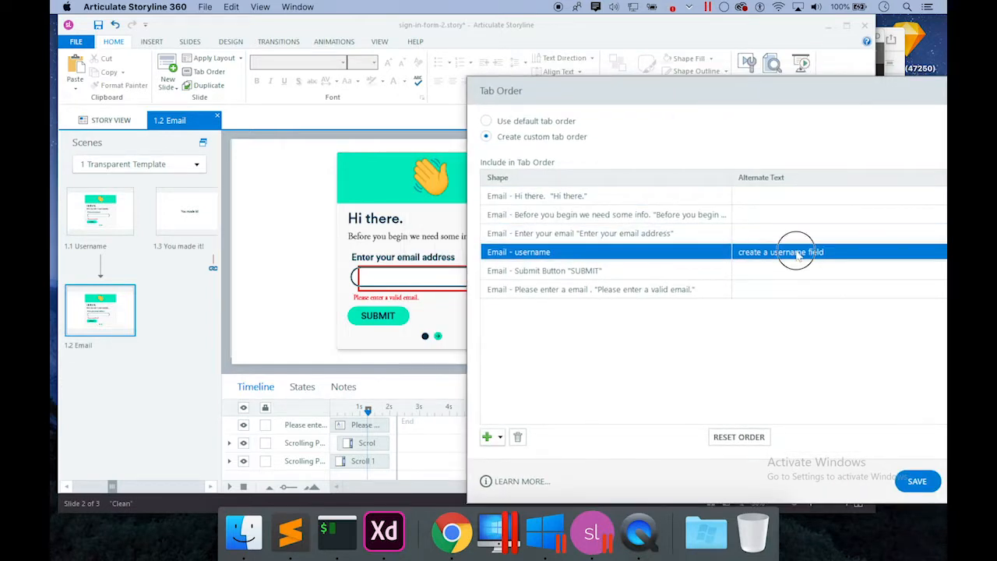
pyautogui.click(796, 252)
pyautogui.moveTo(798, 251); pyautogui.dragTo(768, 251)
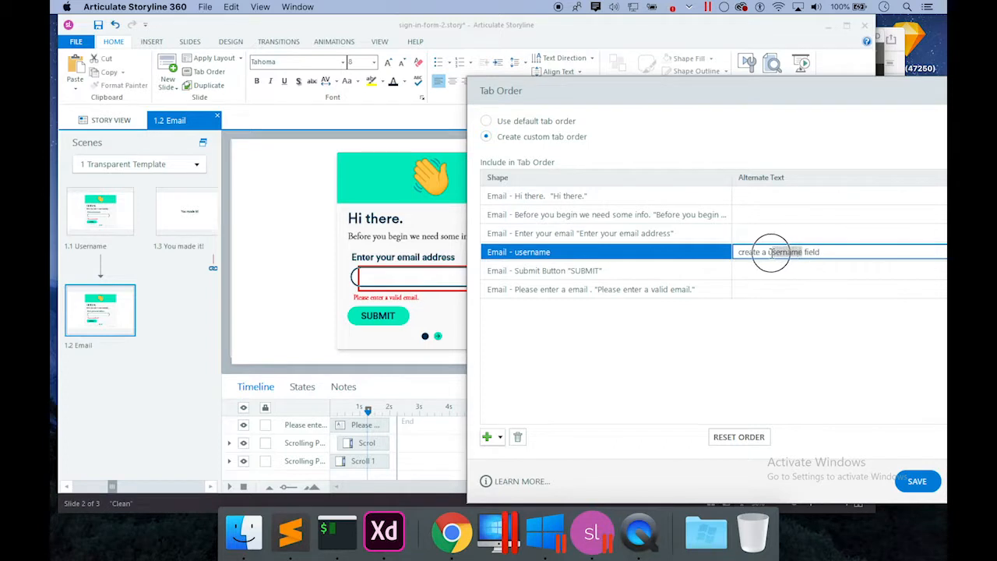
pyautogui.write('email')
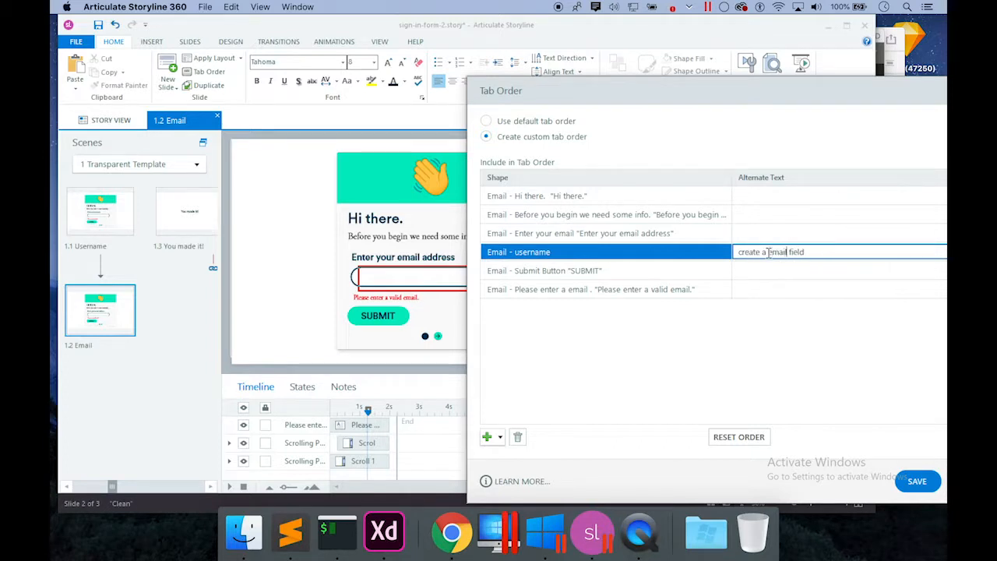
pyautogui.click(760, 318)
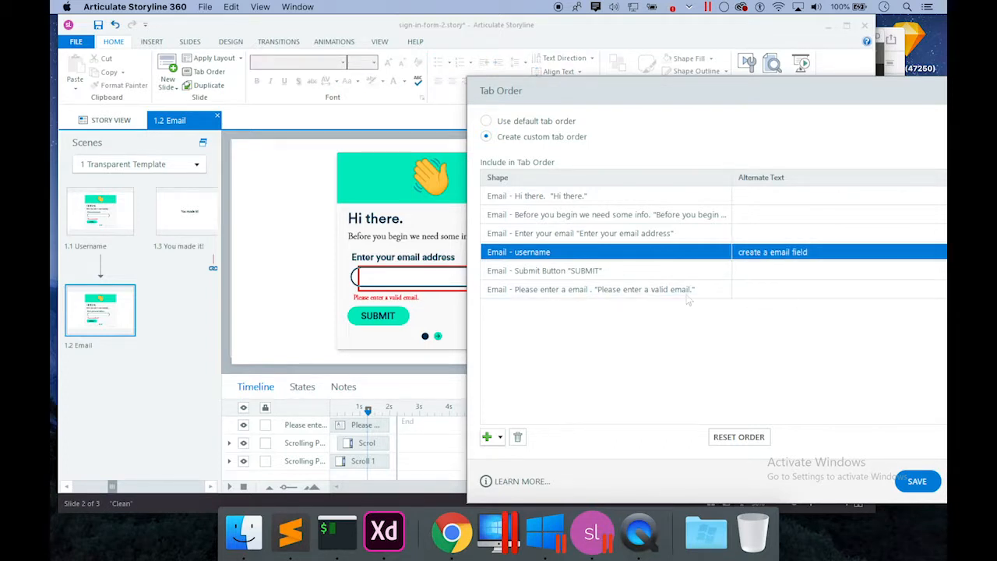
pyautogui.click(641, 267)
pyautogui.click(617, 289)
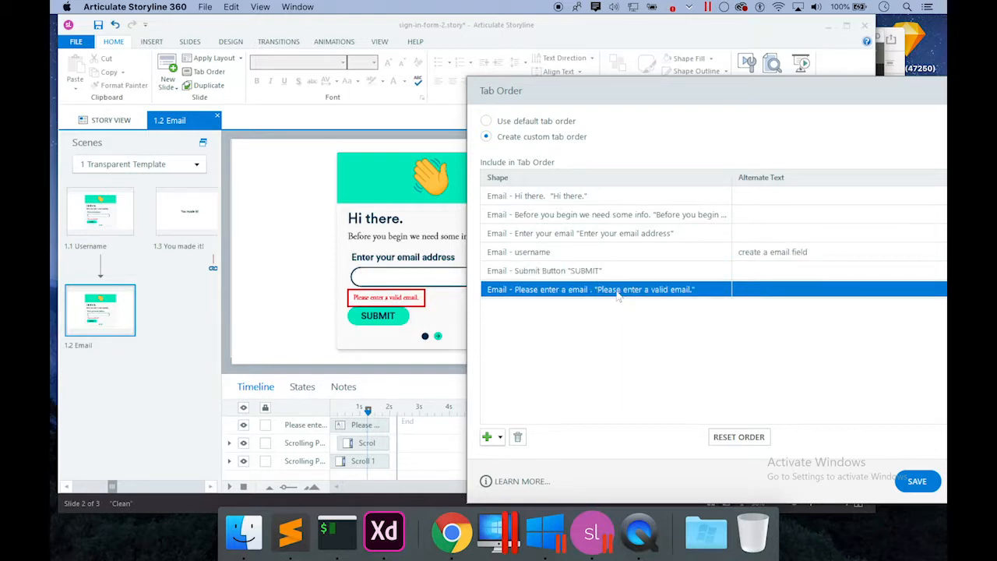
pyautogui.click(919, 480)
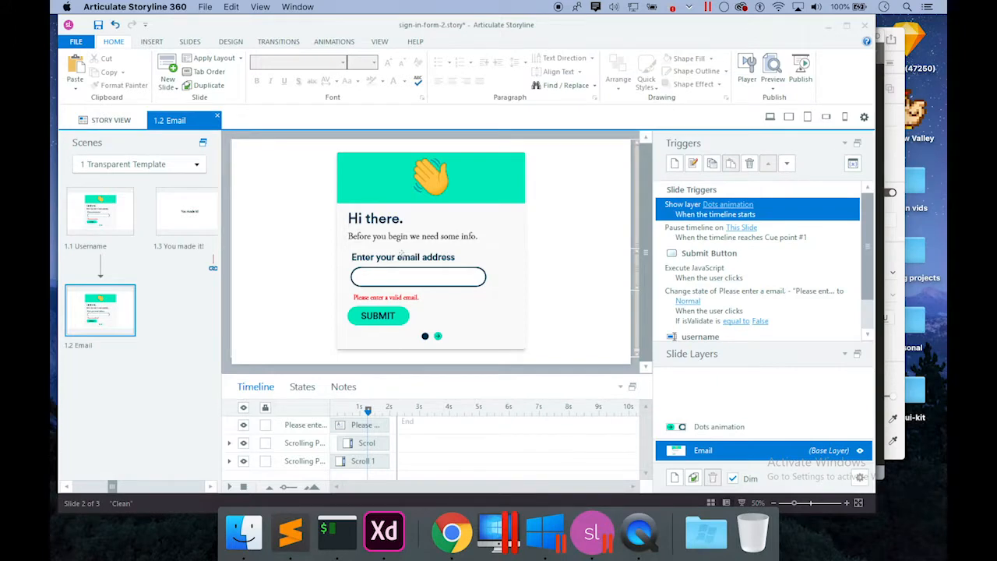
# Rename the username text entry object in the timeline to 'email'.
pyautogui.click(396, 258)
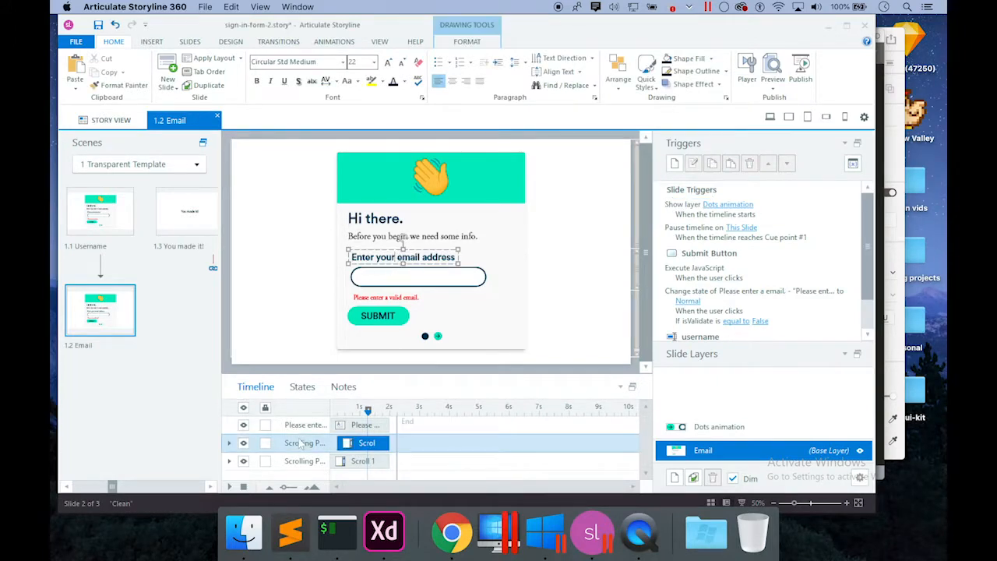
pyautogui.click(230, 442)
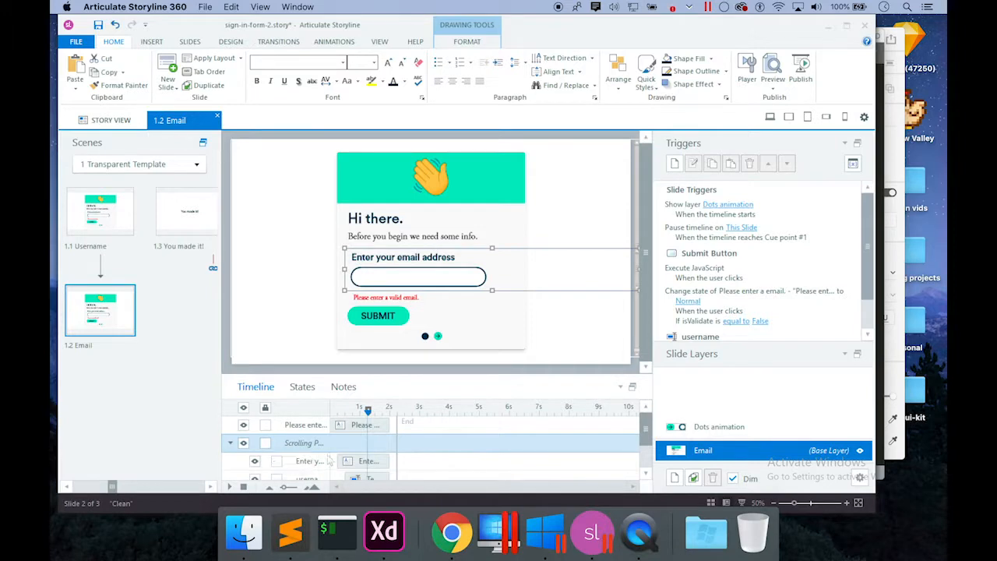
pyautogui.moveTo(648, 426); pyautogui.dragTo(646, 433)
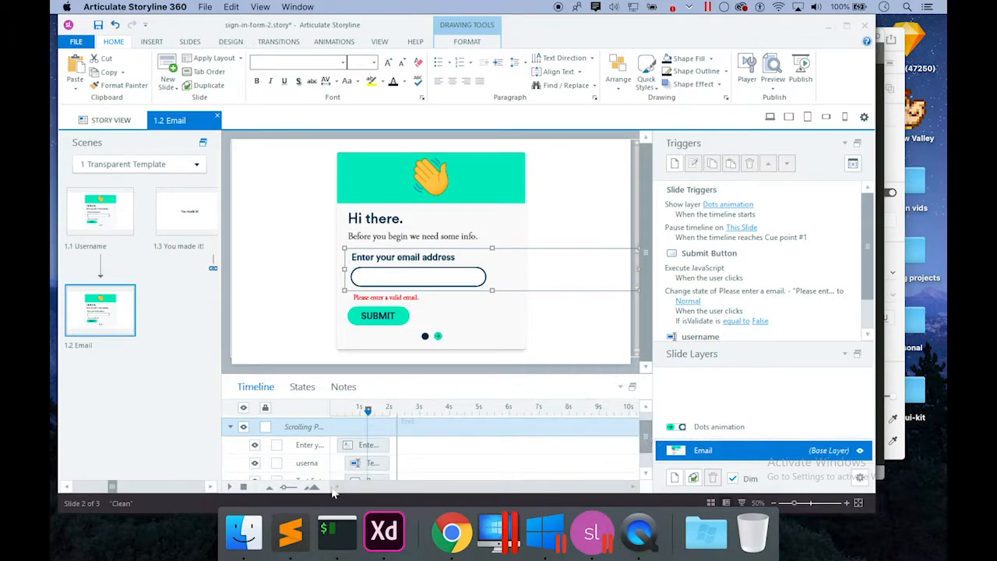
pyautogui.click(308, 462)
pyautogui.doubleClick(308, 462)
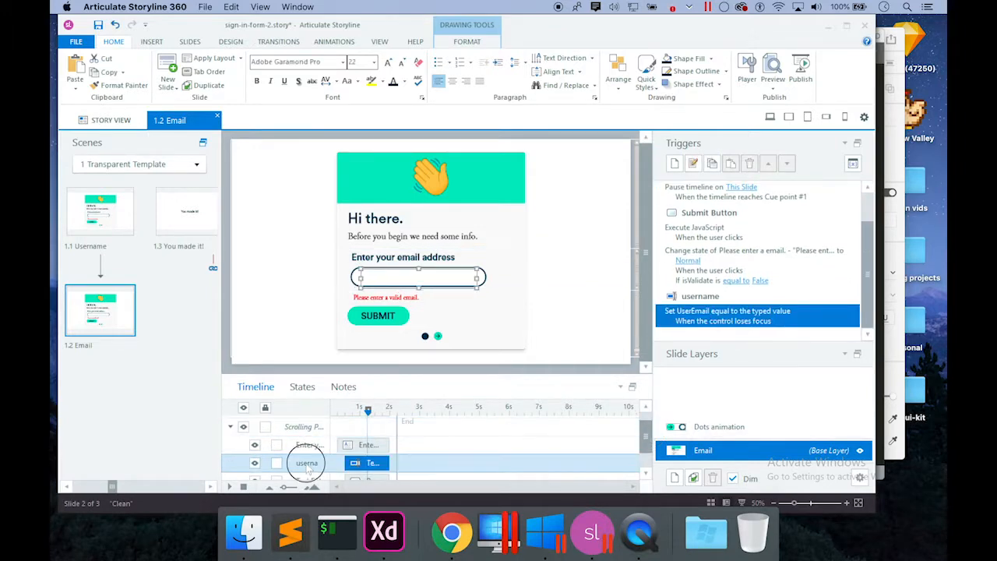
pyautogui.write('email')
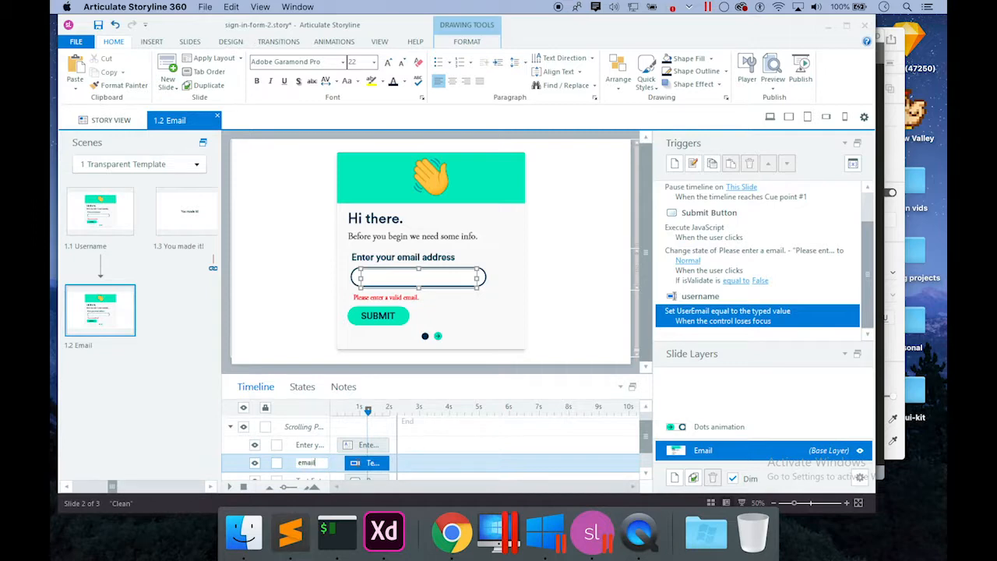
pyautogui.press('Return')
# Start renaming the email address label, collapse the Scrolling Panel group, and open Tab Order.
pyautogui.doubleClick(313, 445)
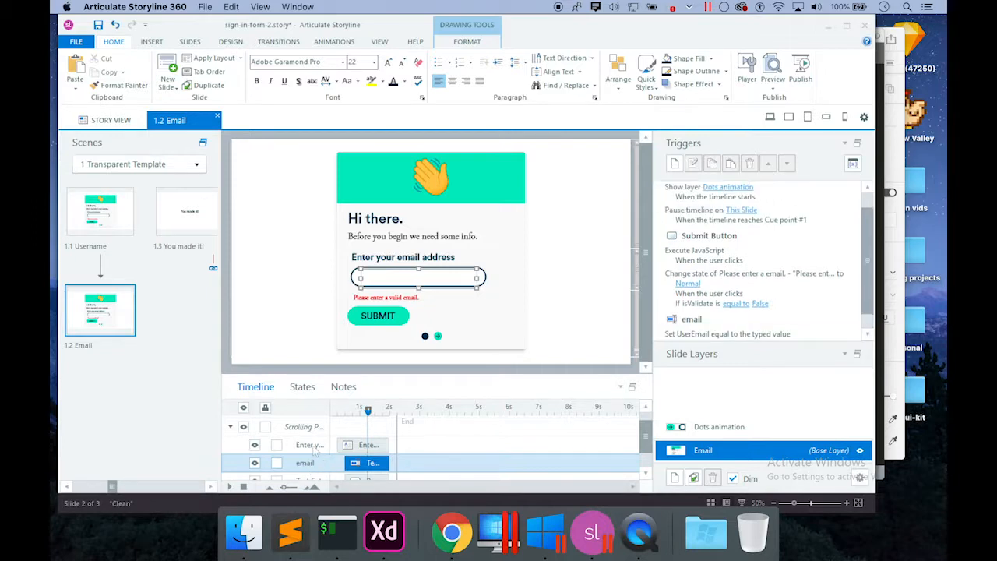
pyautogui.click(313, 445)
pyautogui.moveTo(313, 445); pyautogui.dragTo(406, 454)
pyautogui.click(230, 427)
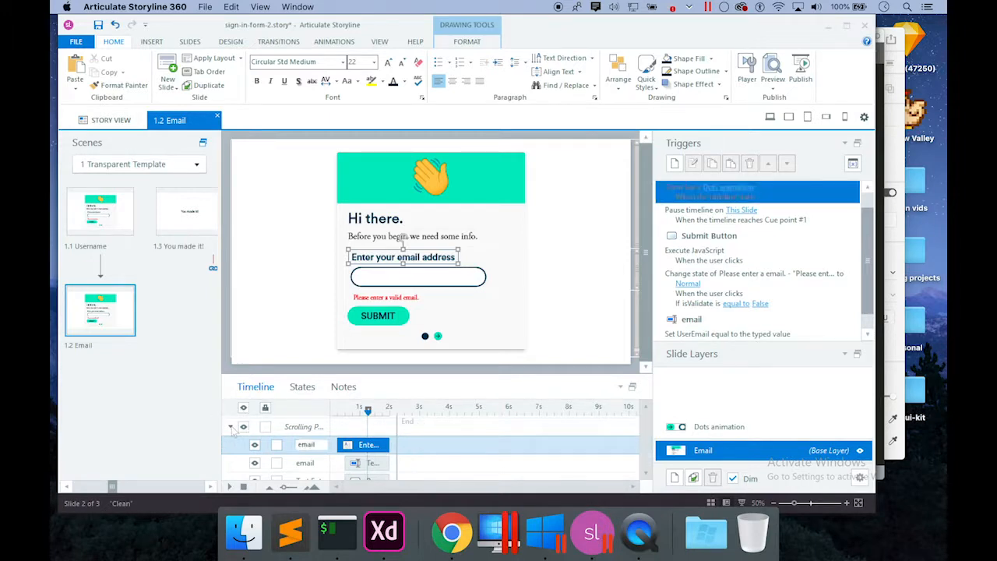
pyautogui.click(221, 71)
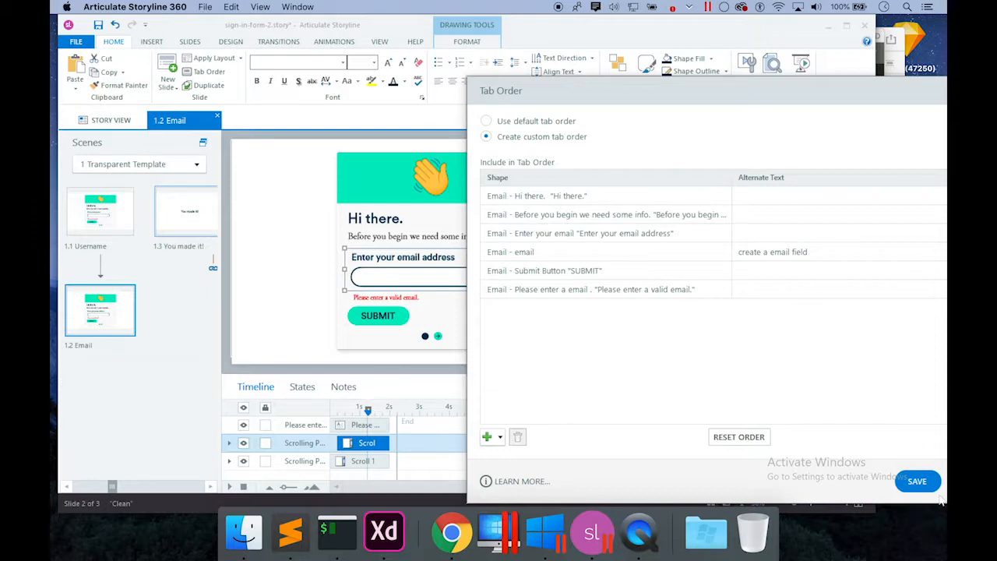
# Save the custom tab order, then select the error message and scrolling panels for animating.
pyautogui.click(935, 484)
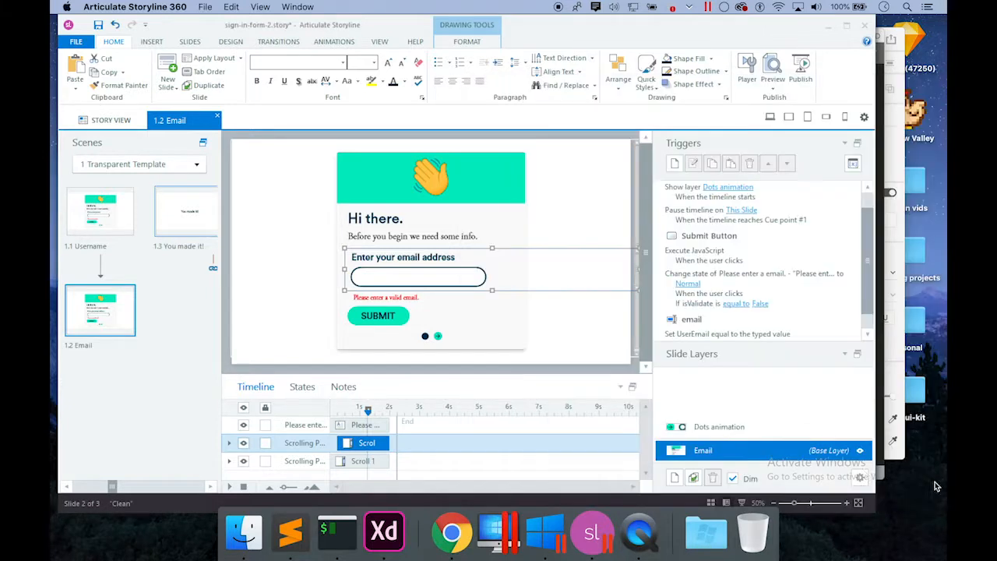
pyautogui.click(646, 368)
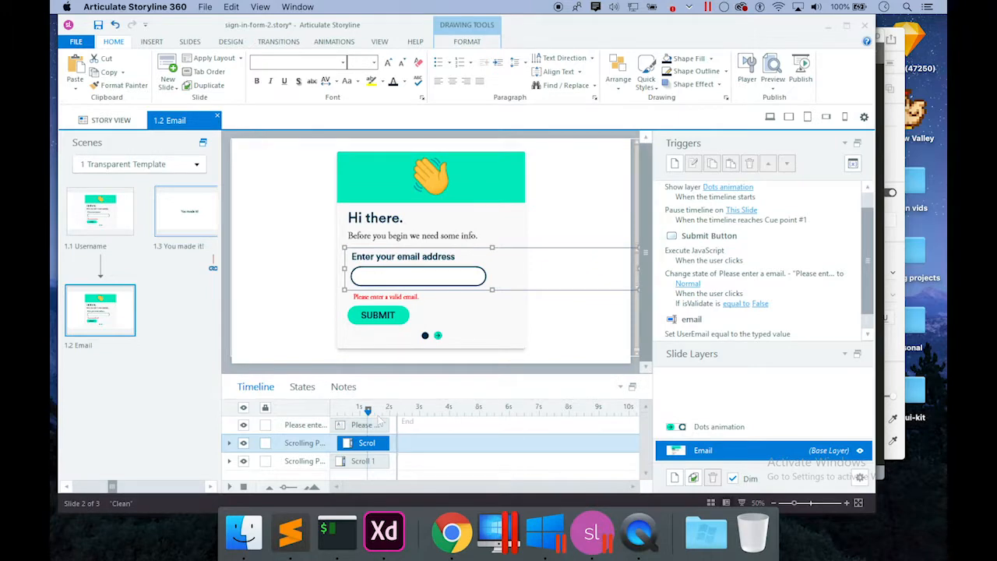
pyautogui.click(375, 424)
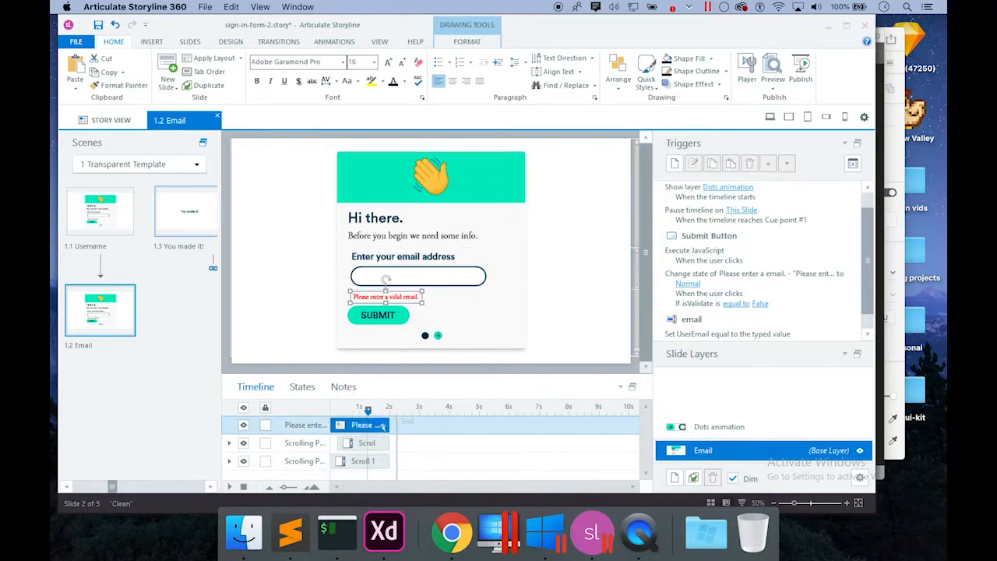
pyautogui.keyDown('shift'); pyautogui.click(380, 461); pyautogui.keyUp('shift')
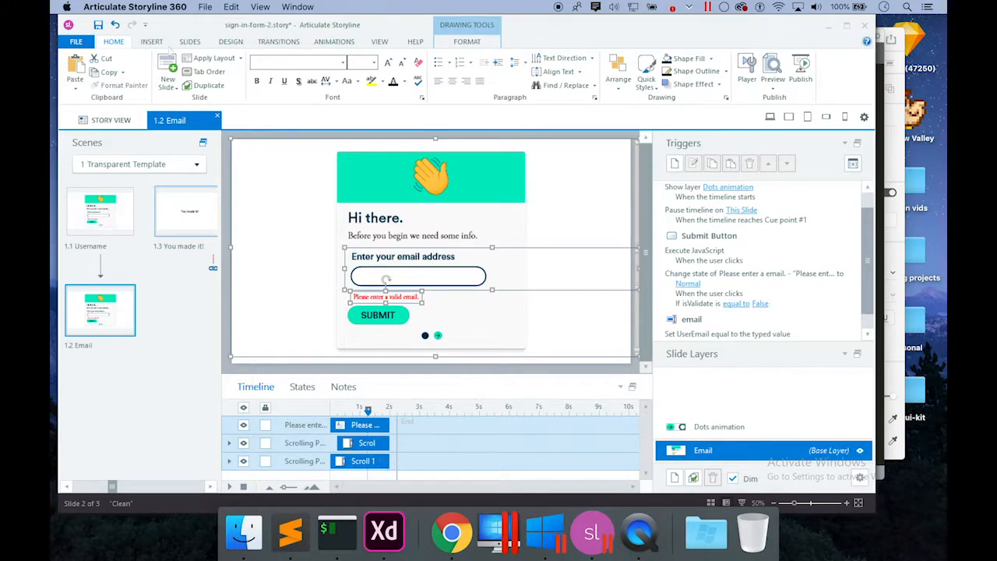
pyautogui.click(334, 41)
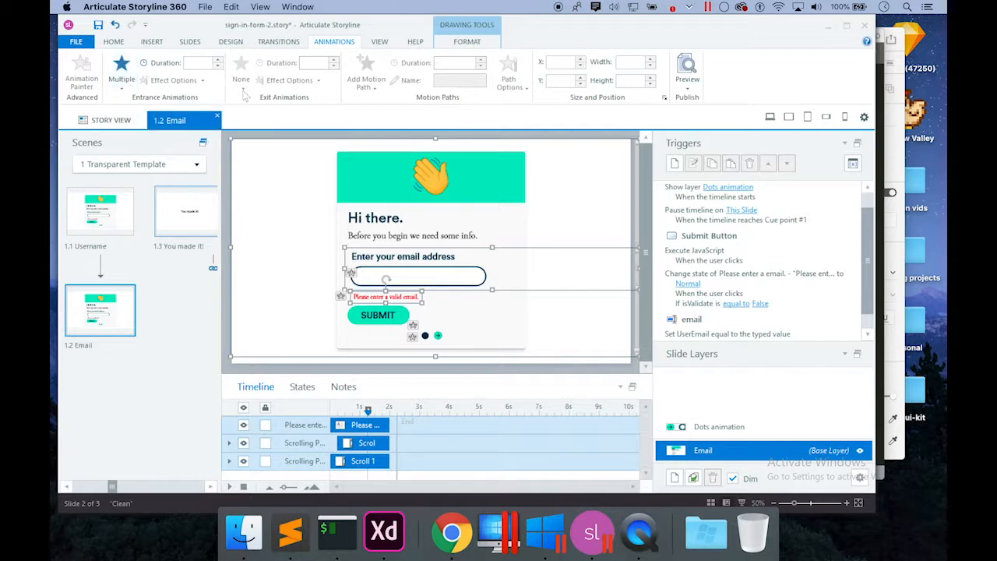
# Give the 'Please enter a valid email.' error message a Fly Out exit animation.
pyautogui.click(248, 372)
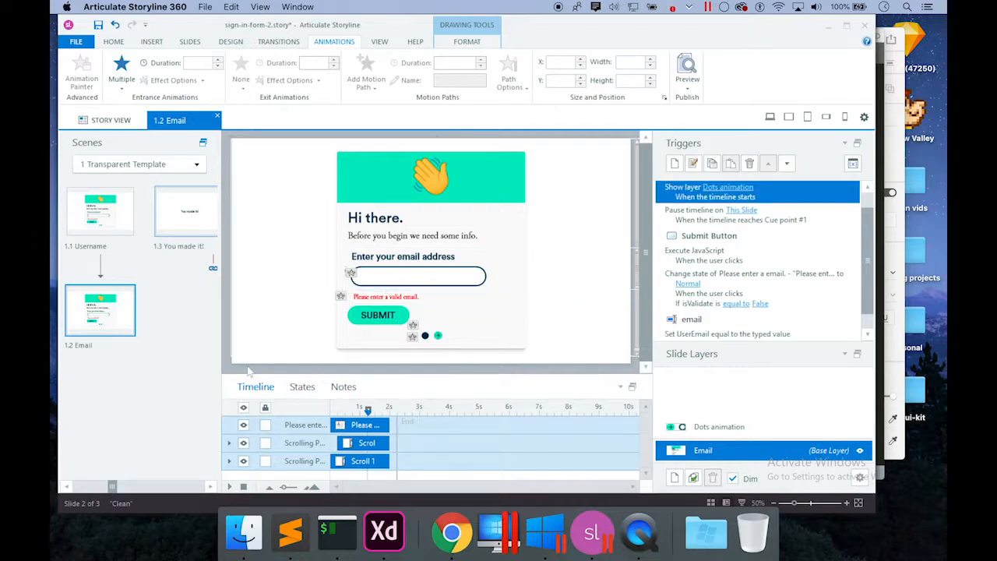
pyautogui.click(350, 425)
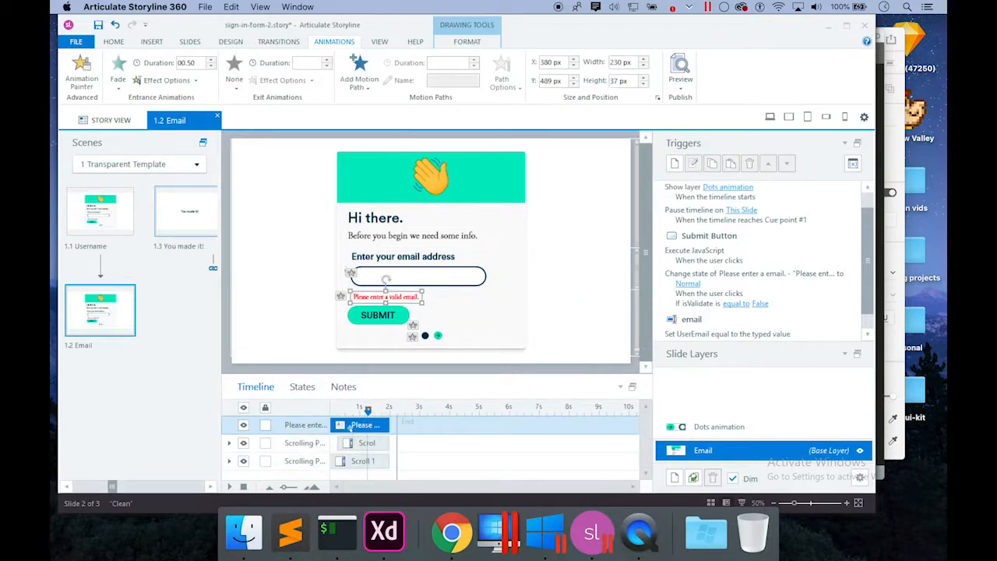
pyautogui.click(236, 84)
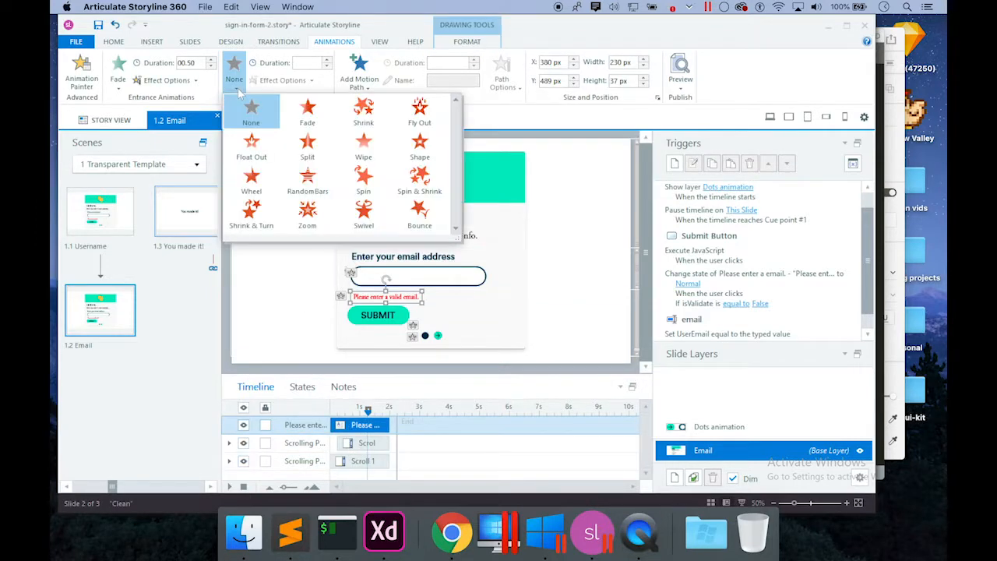
pyautogui.click(424, 109)
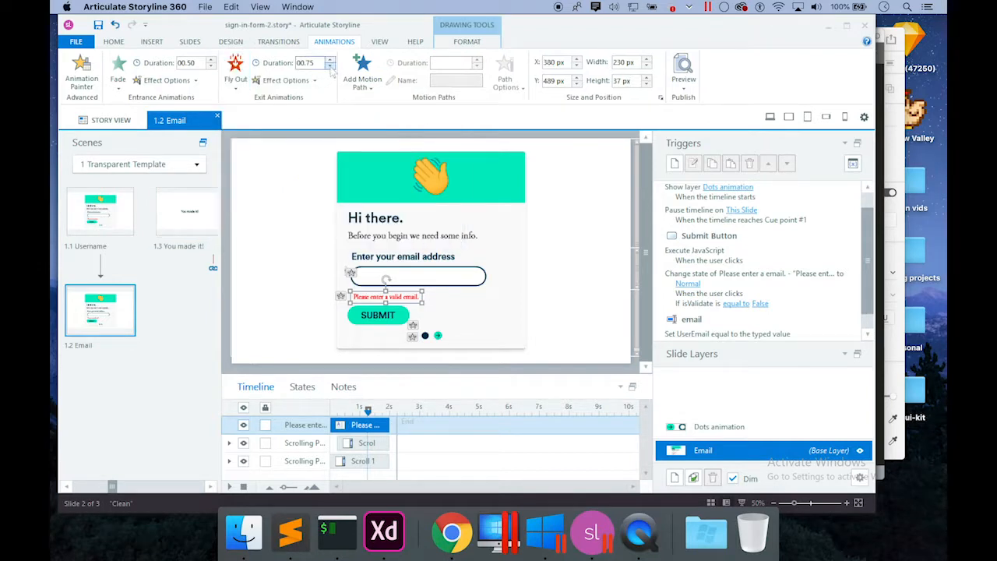
pyautogui.click(311, 81)
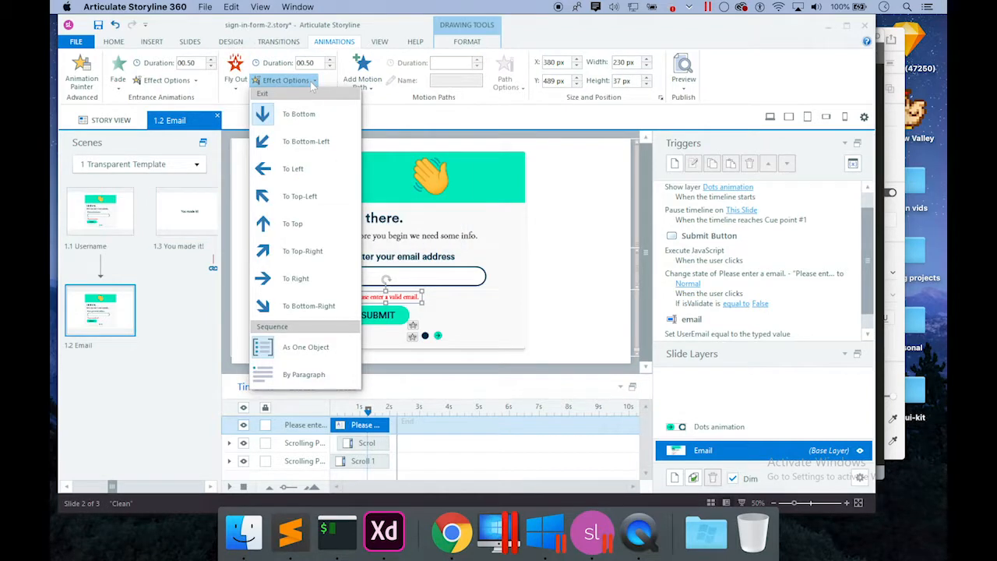
pyautogui.click(325, 87)
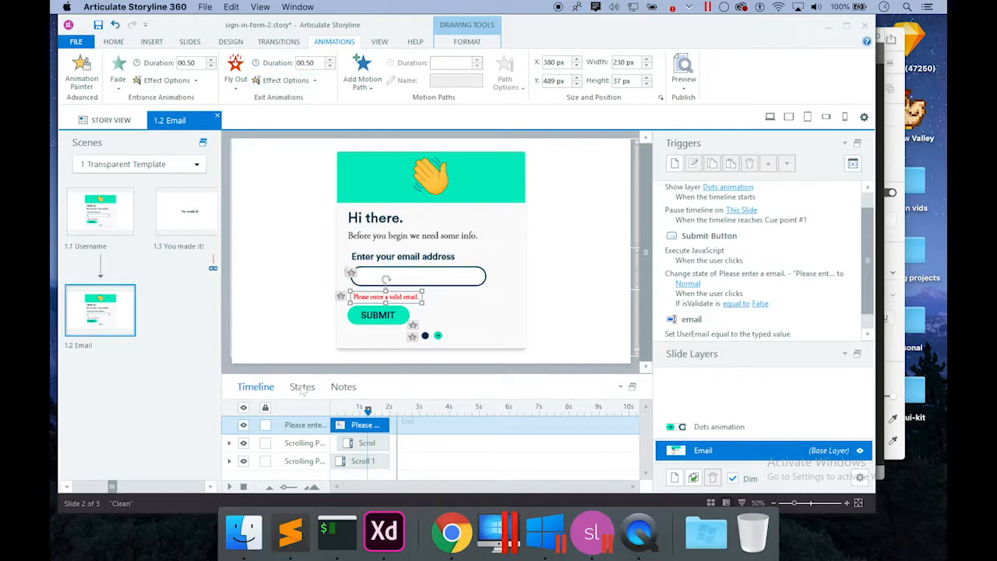
# Apply a Fly Out exit to the email address label and the input field objects.
pyautogui.click(354, 443)
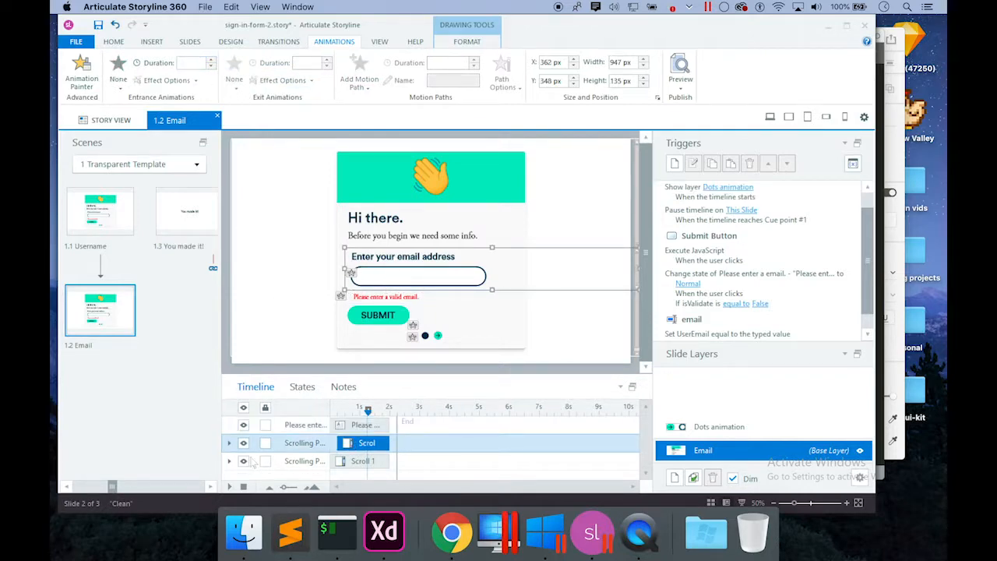
pyautogui.click(229, 443)
pyautogui.click(366, 459)
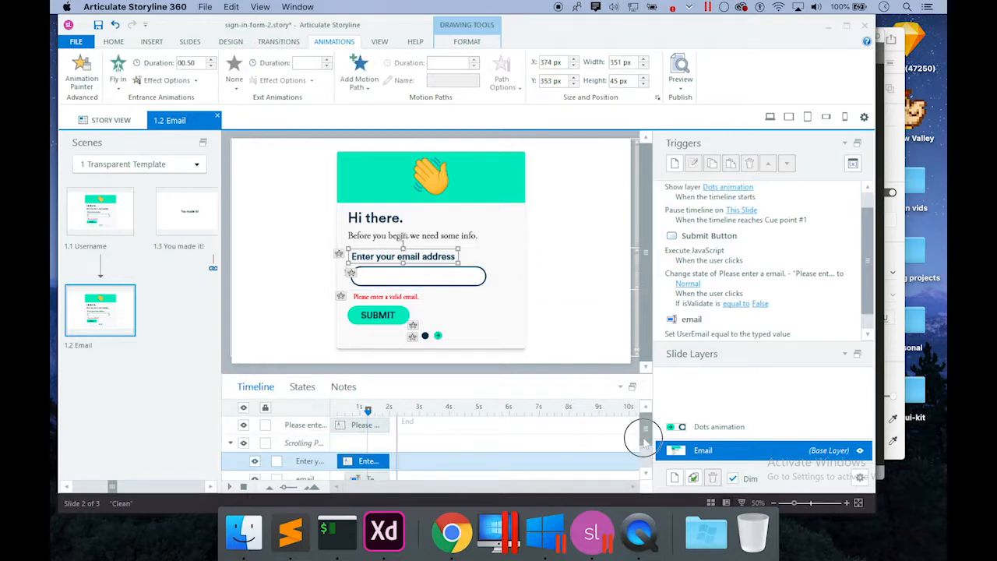
pyautogui.moveTo(644, 429); pyautogui.dragTo(644, 457)
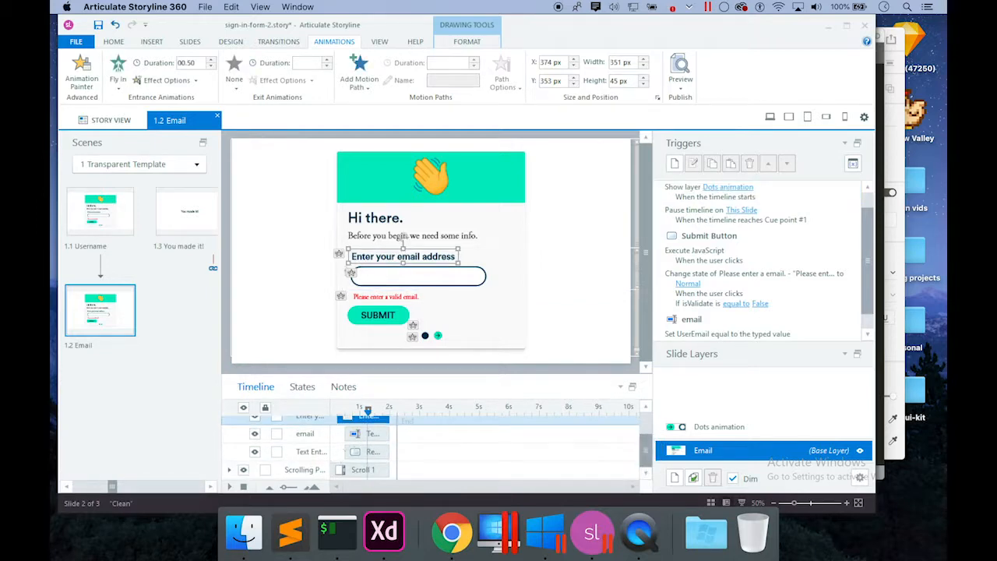
pyautogui.keyDown('shift'); pyautogui.click(405, 277); pyautogui.keyUp('shift')
pyautogui.click(235, 84)
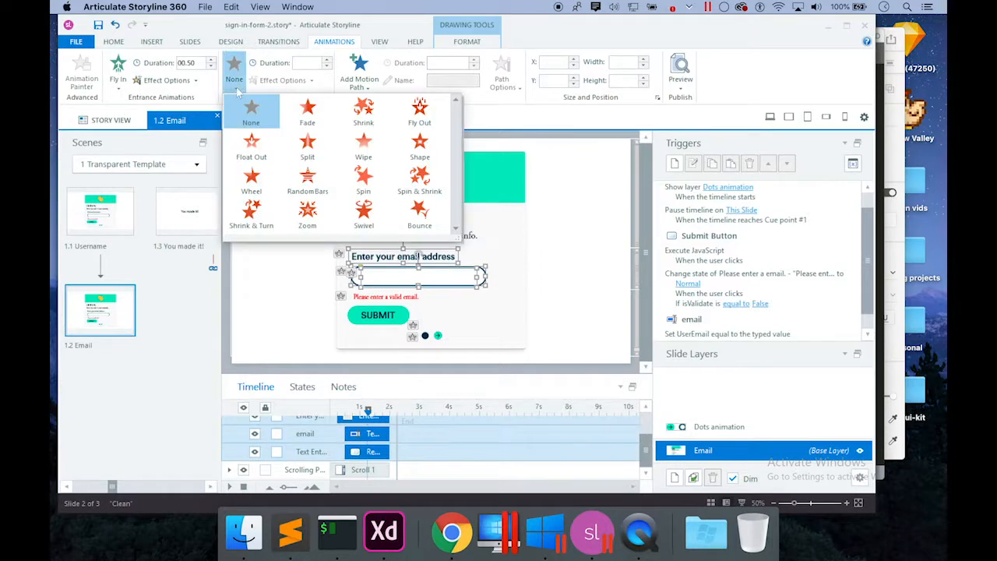
pyautogui.click(419, 109)
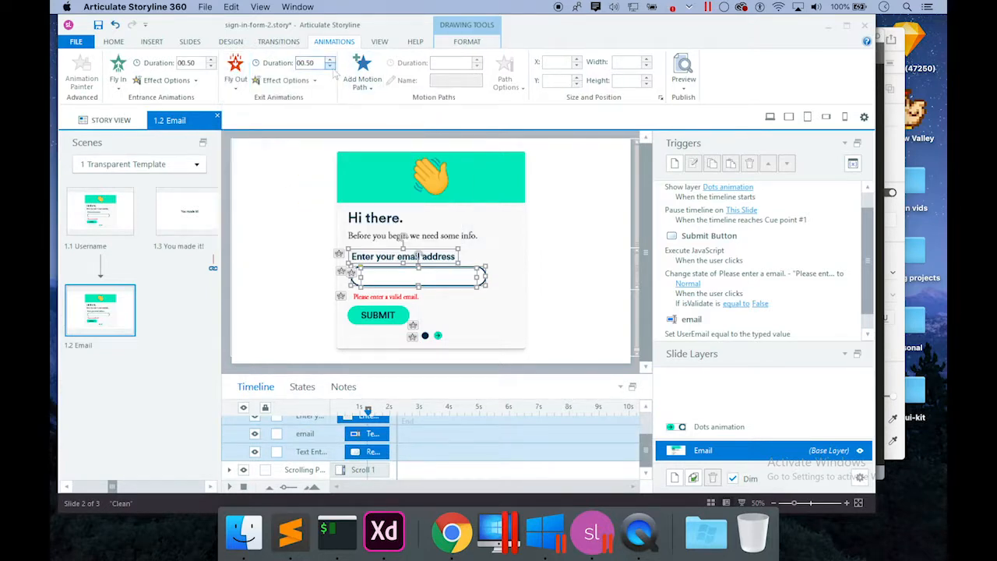
# Select the scrolling panel and the Oval 1 dot in the timeline.
pyautogui.click(232, 472)
pyautogui.moveTo(646, 426); pyautogui.dragTo(644, 465)
pyautogui.click(378, 457)
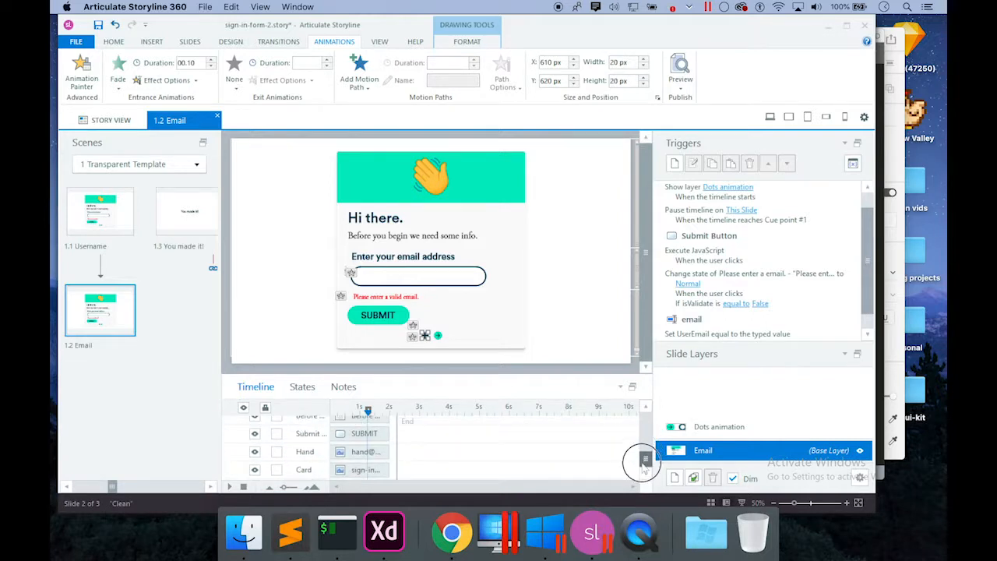
# Select every timeline object, give them all a Fly Out exit, and collapse the Scrolling Panel group.
pyautogui.keyDown('shift'); pyautogui.click(380, 473); pyautogui.keyUp('shift')
pyautogui.click(243, 85)
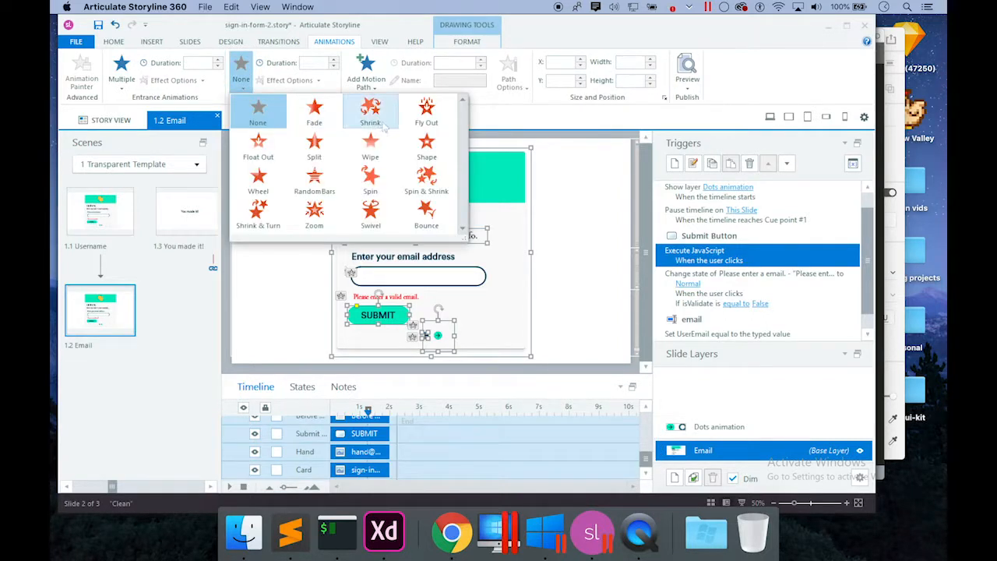
pyautogui.click(427, 110)
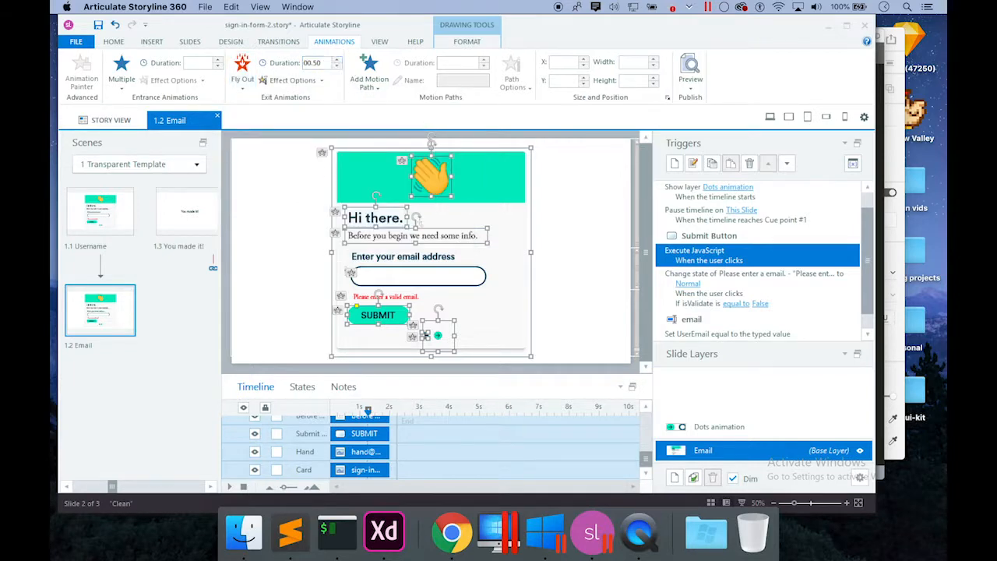
pyautogui.moveTo(644, 456); pyautogui.dragTo(643, 441)
pyautogui.click(230, 443)
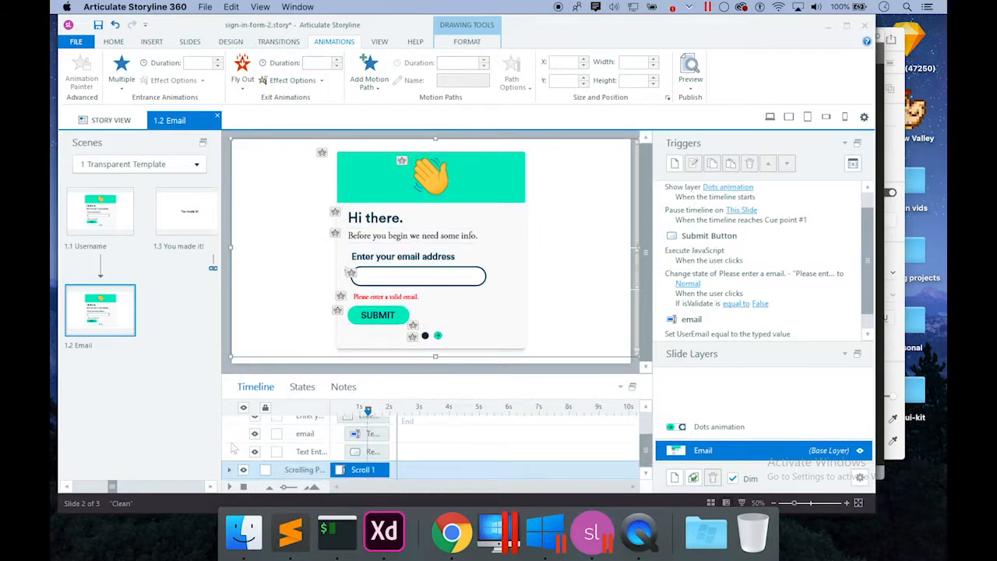
pyautogui.click(645, 451)
pyautogui.moveTo(646, 450); pyautogui.dragTo(645, 421)
pyautogui.click(231, 441)
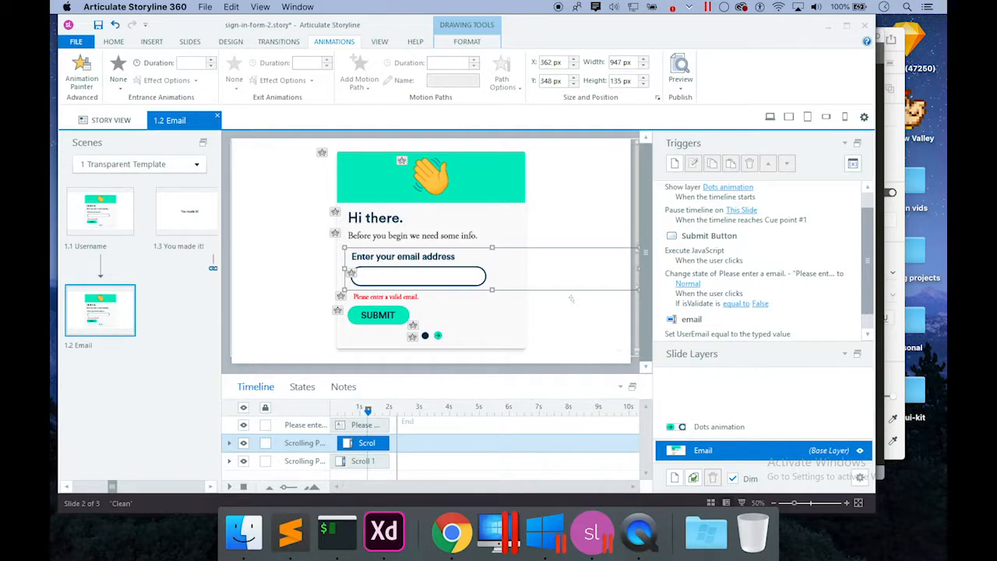
pyautogui.click(869, 235)
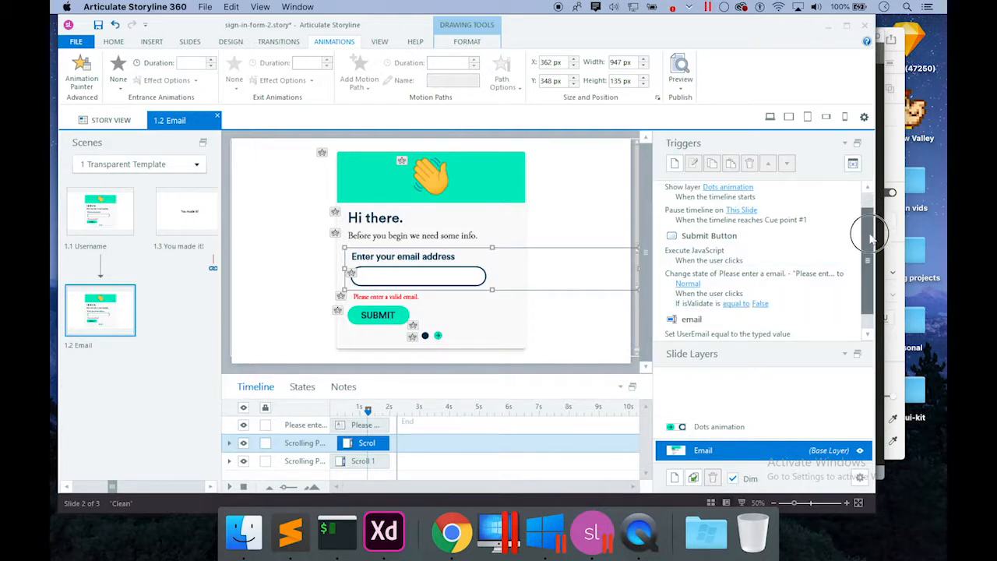
pyautogui.moveTo(870, 234); pyautogui.dragTo(870, 249)
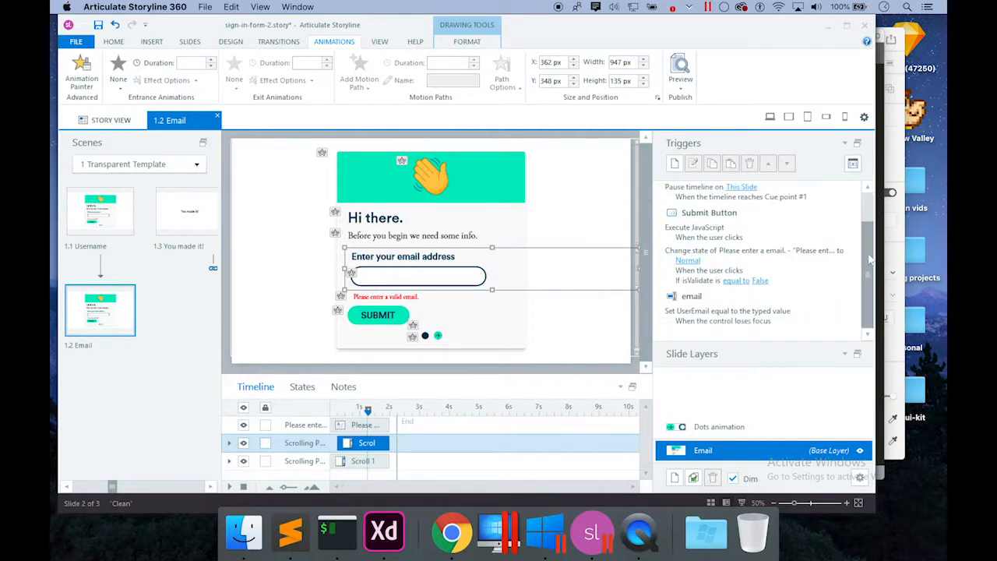
# Create a trigger that jumps to '1.3 You made it!' when the timeline ends.
pyautogui.click(674, 163)
pyautogui.click(436, 210)
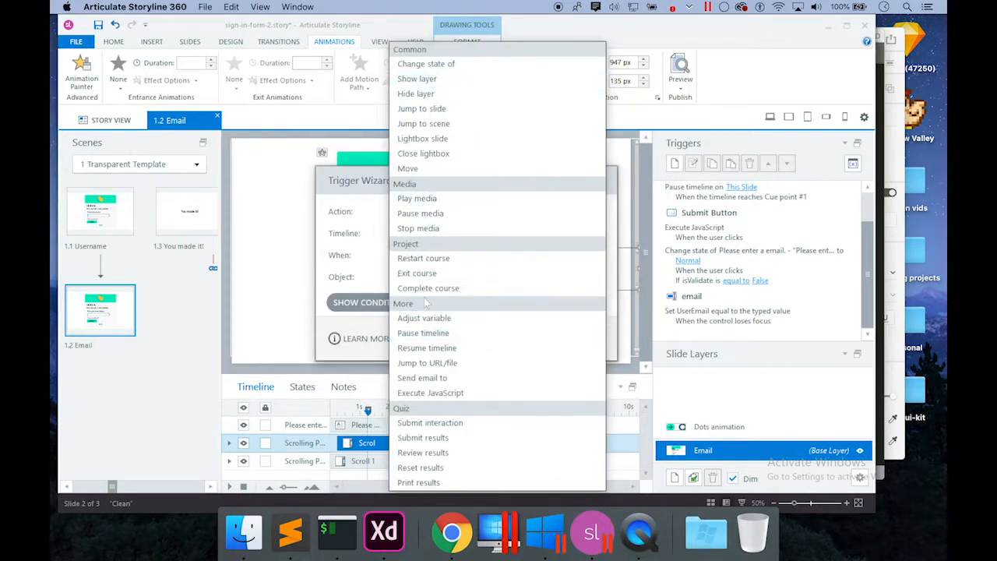
pyautogui.click(425, 318)
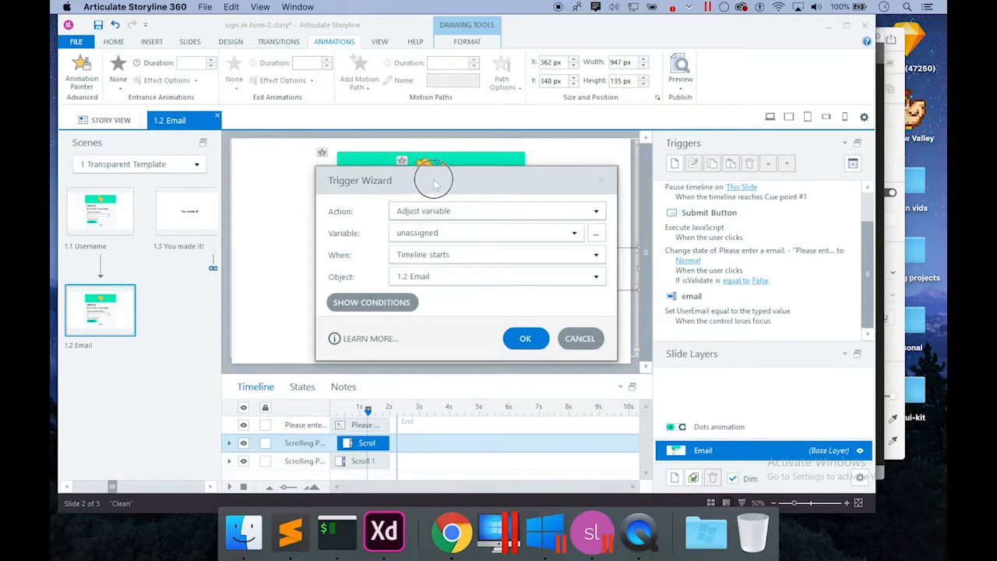
pyautogui.moveTo(434, 180); pyautogui.dragTo(564, 117)
pyautogui.click(560, 128)
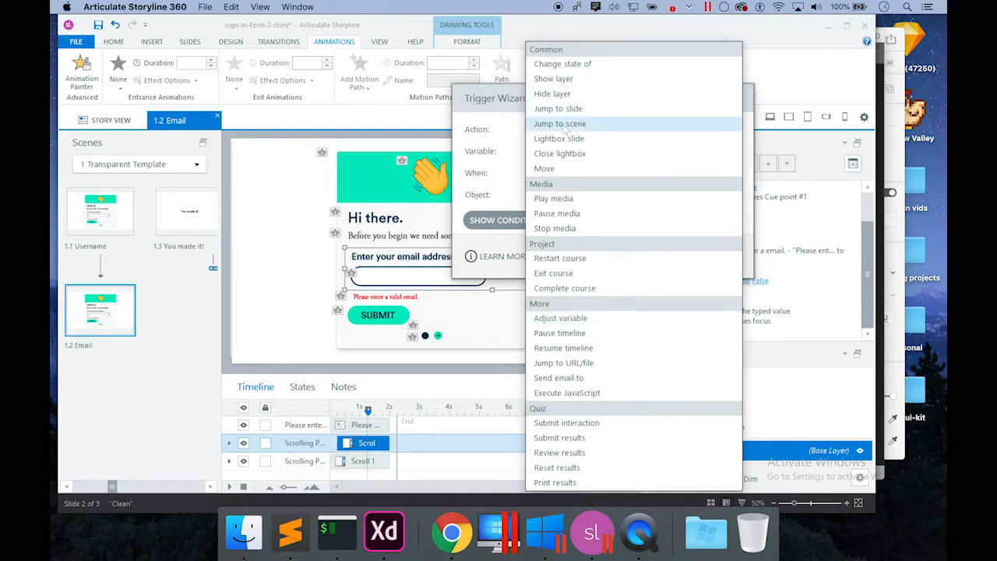
pyautogui.click(560, 108)
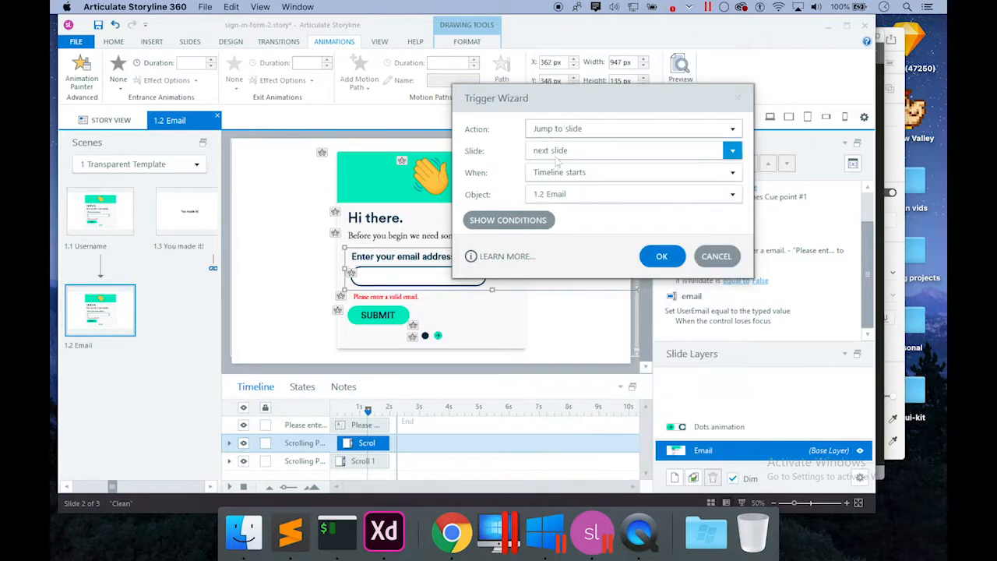
pyautogui.click(561, 150)
pyautogui.click(586, 294)
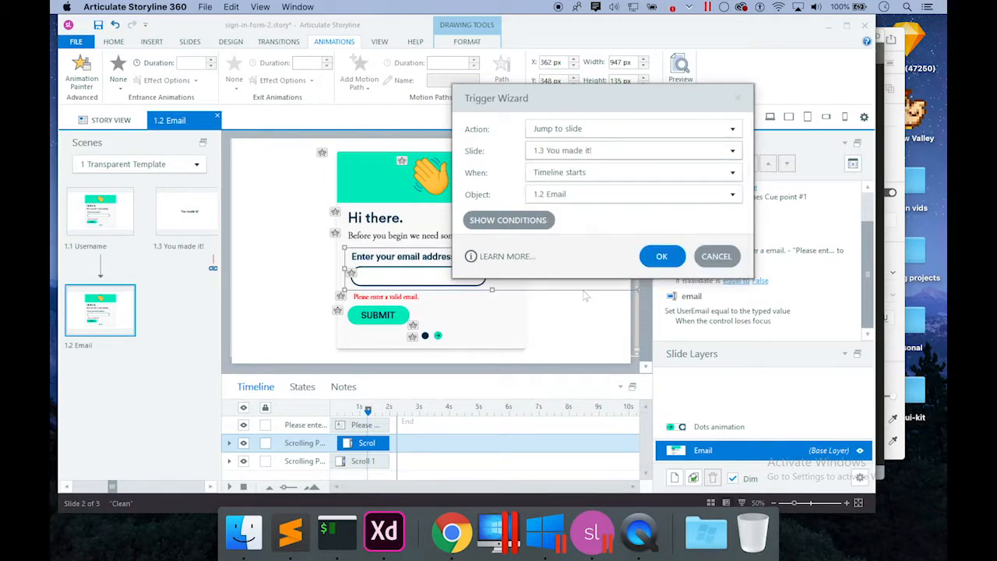
pyautogui.click(592, 178)
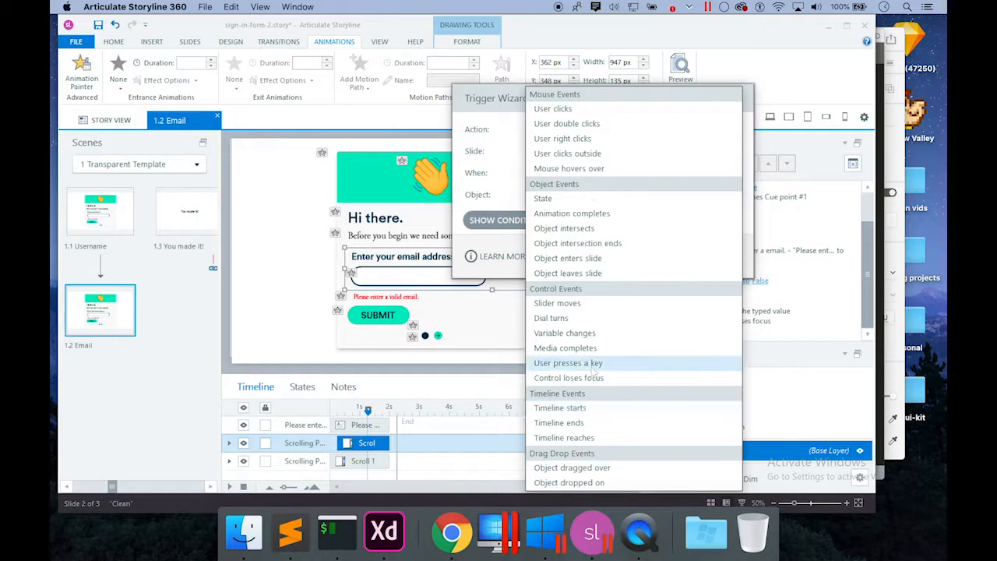
pyautogui.click(594, 425)
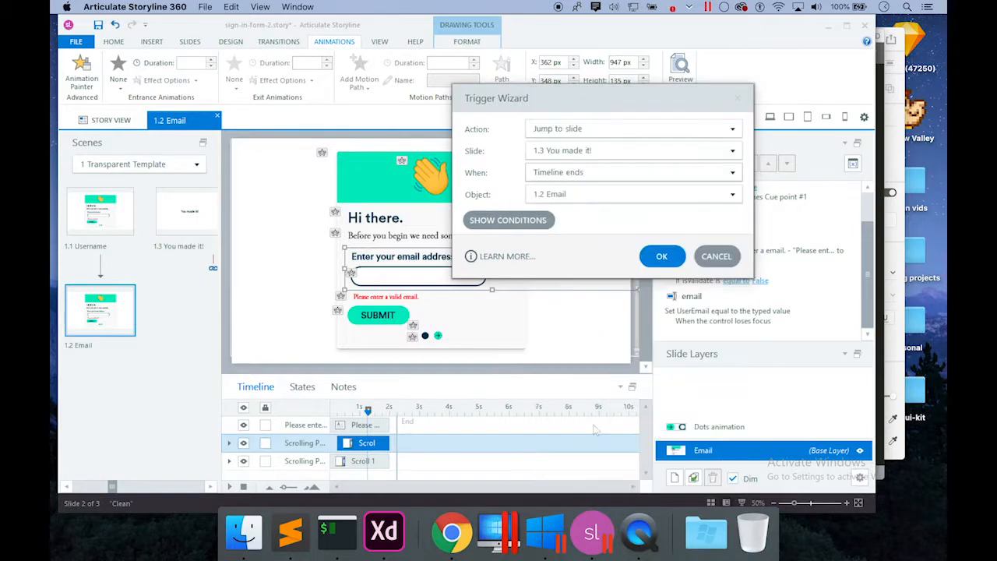
# Add the condition isValidate equal to True and confirm the jump trigger.
pyautogui.click(543, 220)
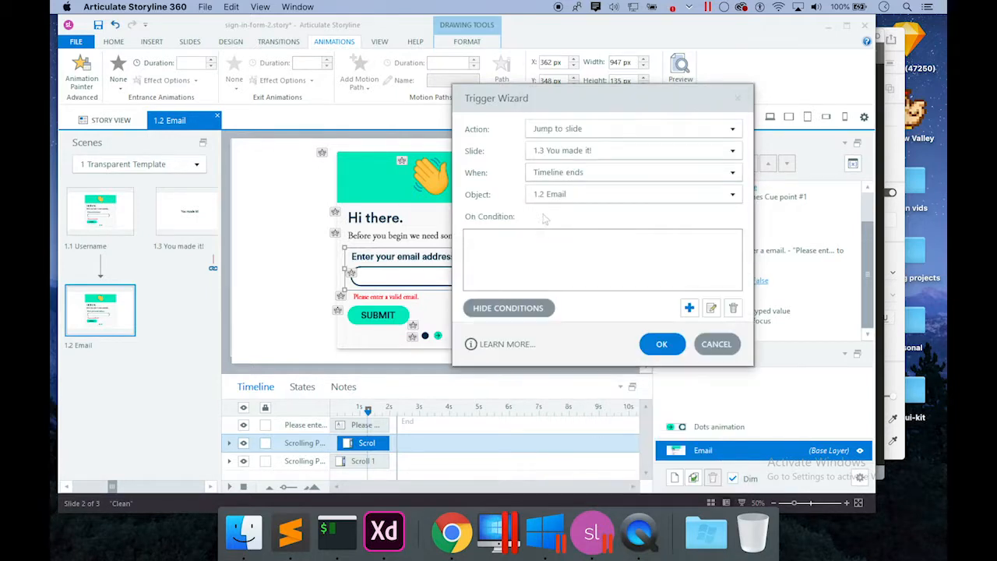
pyautogui.click(690, 308)
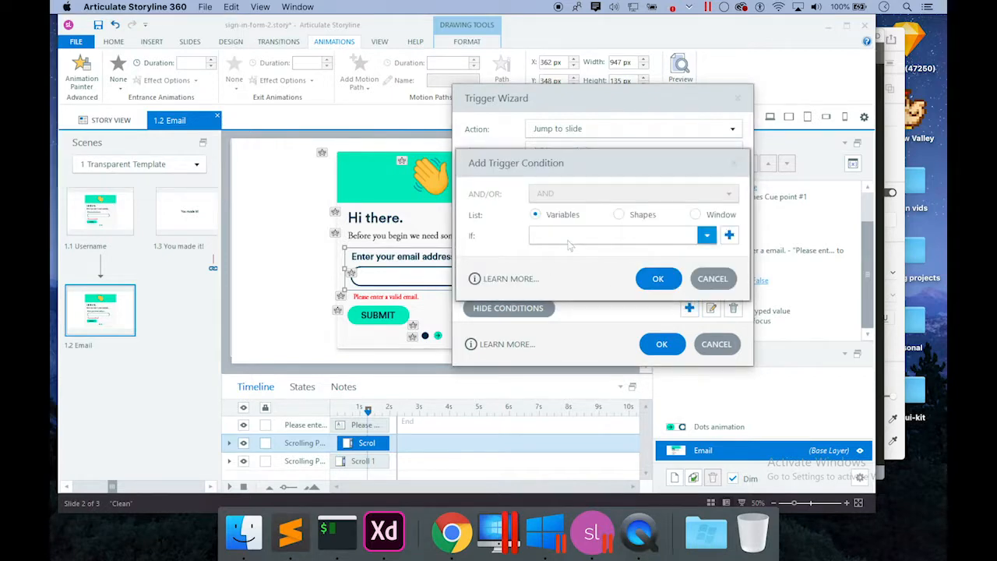
pyautogui.click(707, 235)
pyautogui.click(561, 281)
pyautogui.click(561, 260)
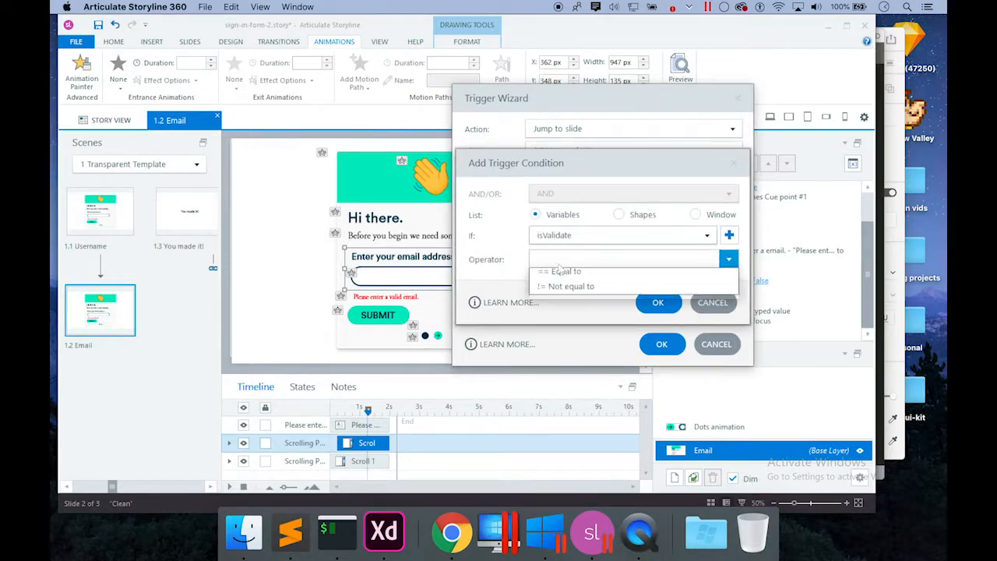
pyautogui.click(561, 271)
pyautogui.click(554, 308)
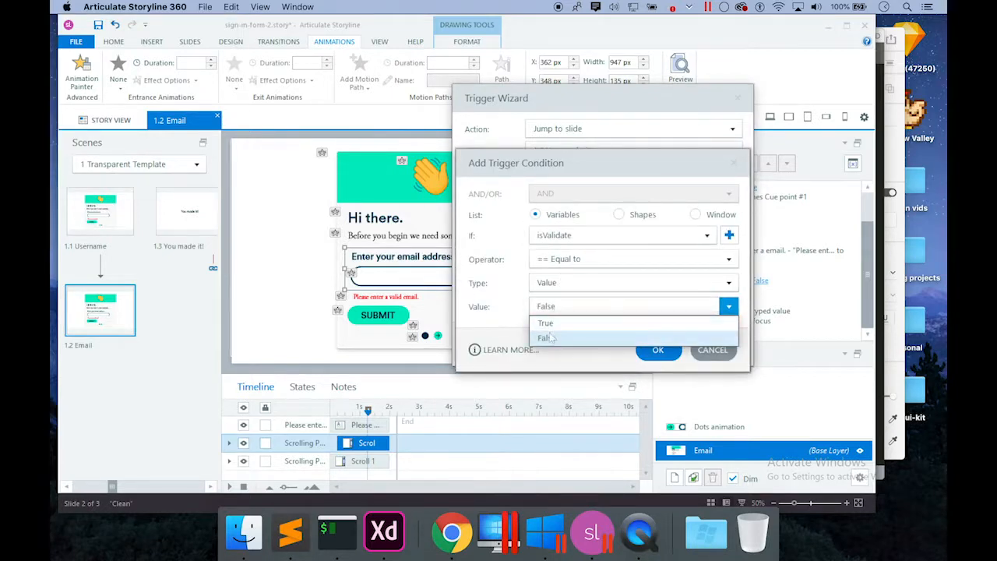
pyautogui.click(555, 325)
pyautogui.click(658, 352)
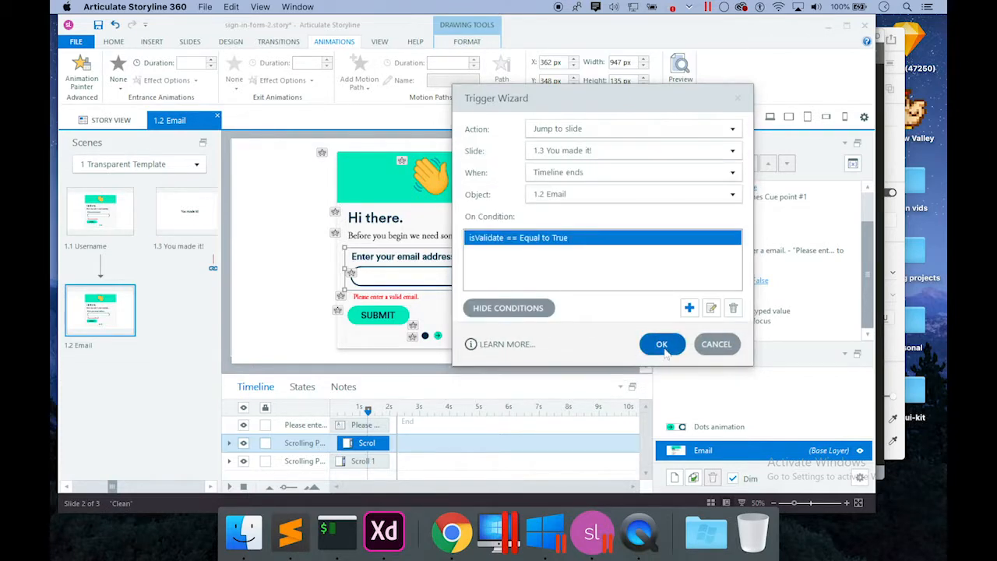
pyautogui.click(659, 344)
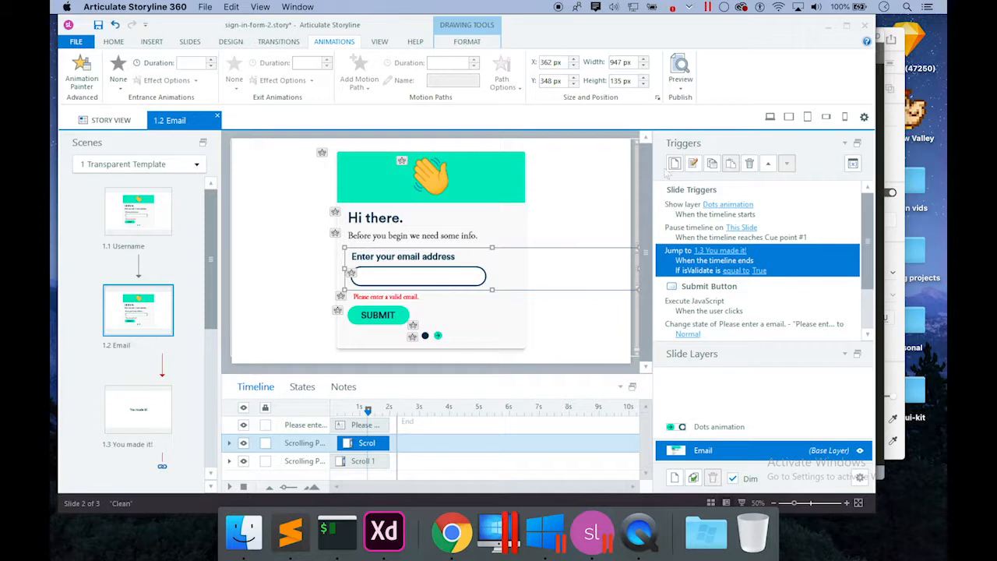
# Start a Resume timeline trigger for This Slide, firing when isValidate changes.
pyautogui.click(675, 165)
pyautogui.click(508, 211)
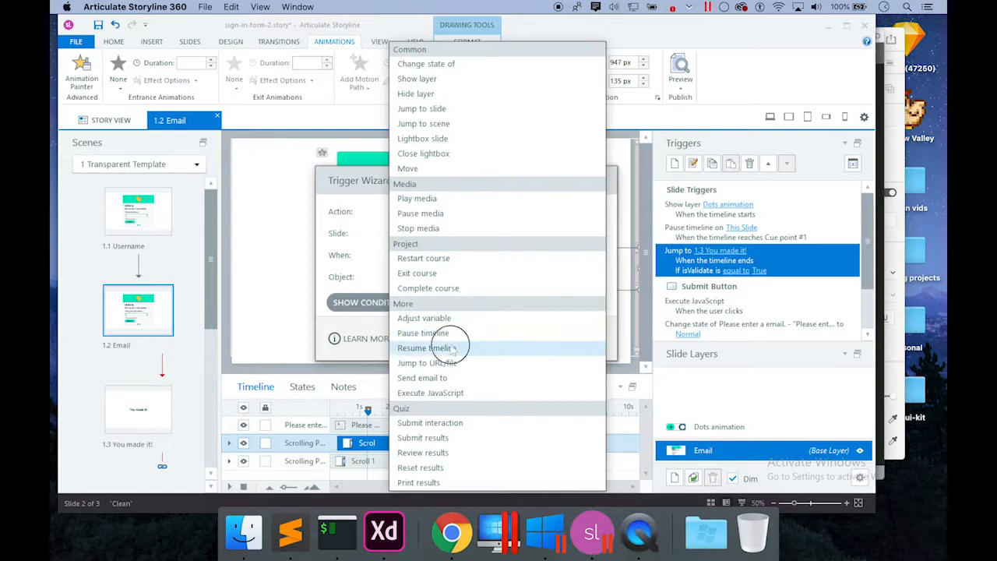
pyautogui.click(454, 348)
pyautogui.click(486, 235)
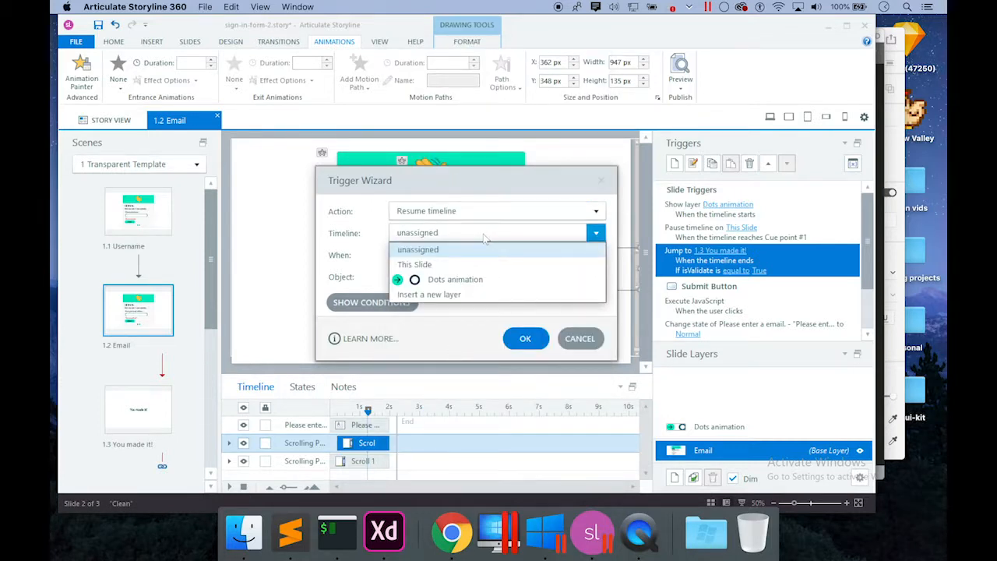
pyautogui.click(459, 265)
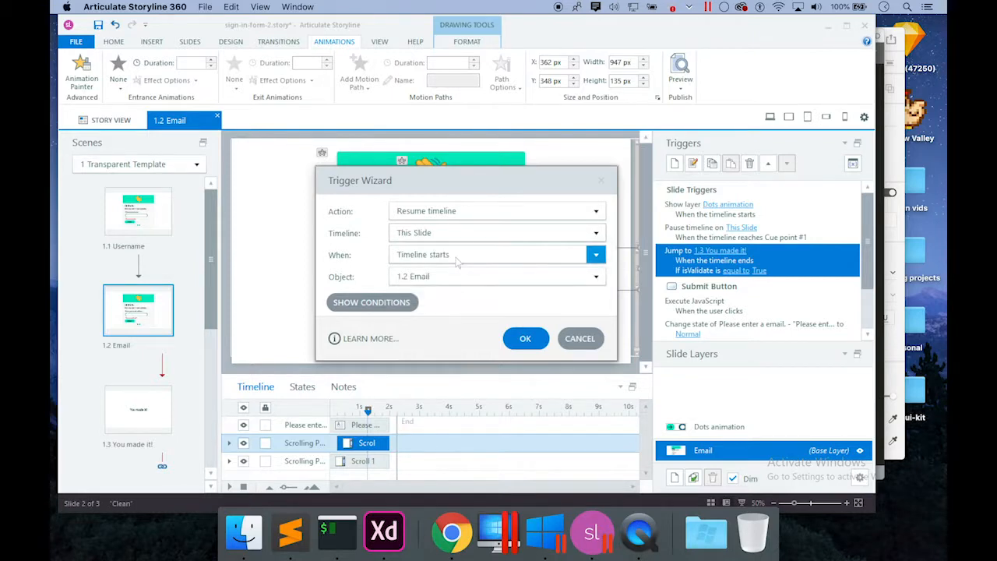
pyautogui.click(458, 263)
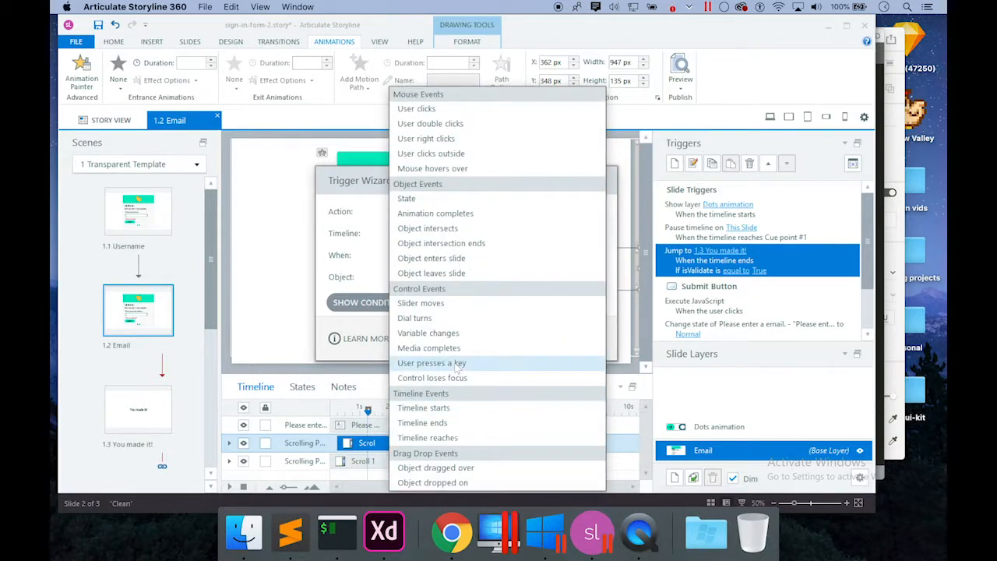
pyautogui.click(441, 340)
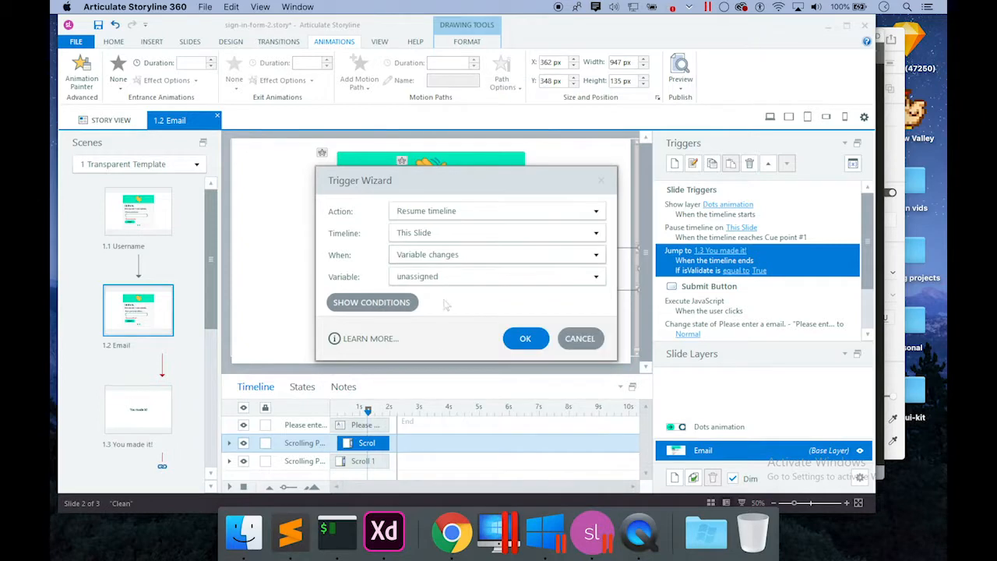
pyautogui.click(447, 278)
pyautogui.click(433, 339)
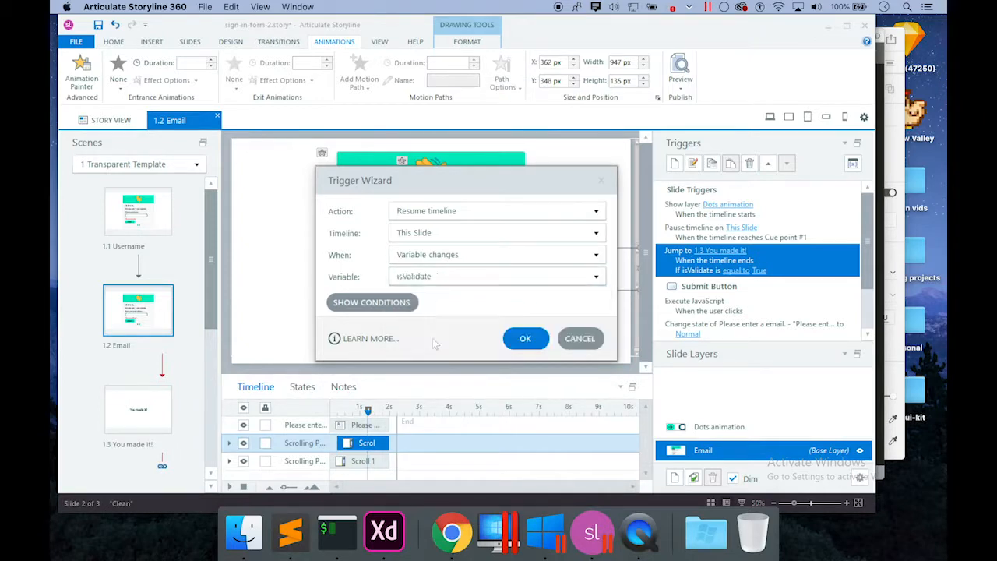
# Add the condition isValidate equal to True to the resume trigger.
pyautogui.click(411, 306)
pyautogui.click(552, 390)
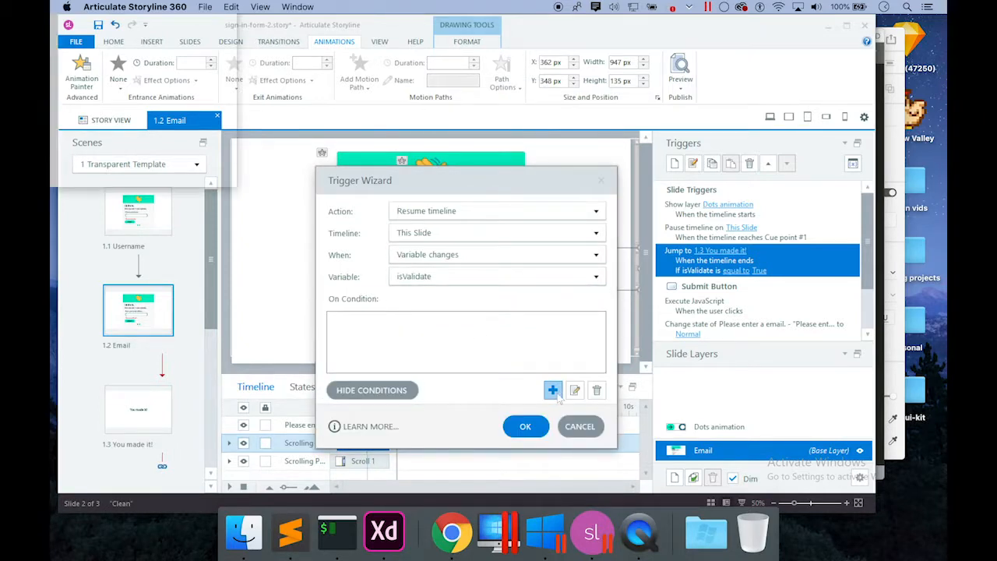
pyautogui.click(571, 317)
pyautogui.click(436, 362)
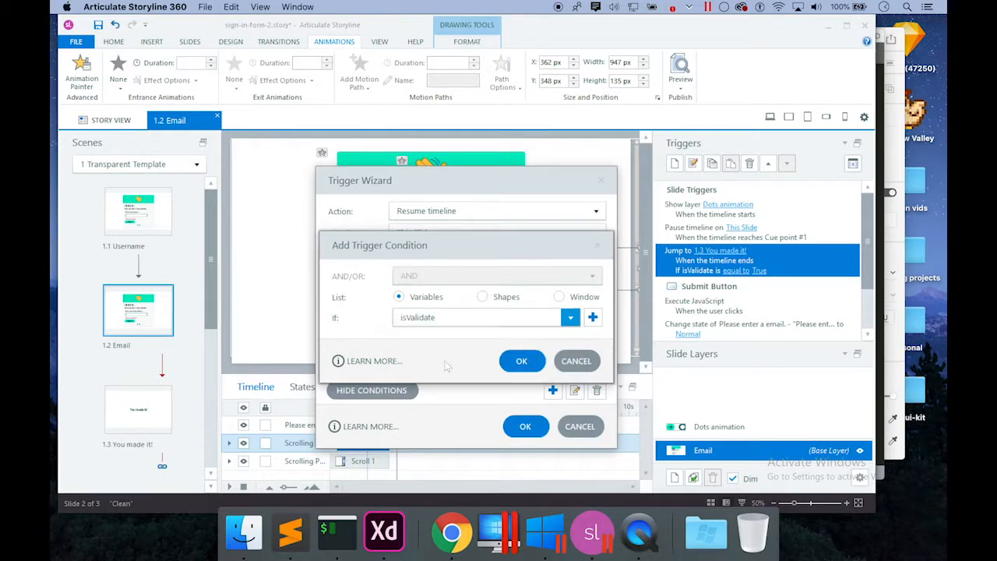
pyautogui.click(452, 343)
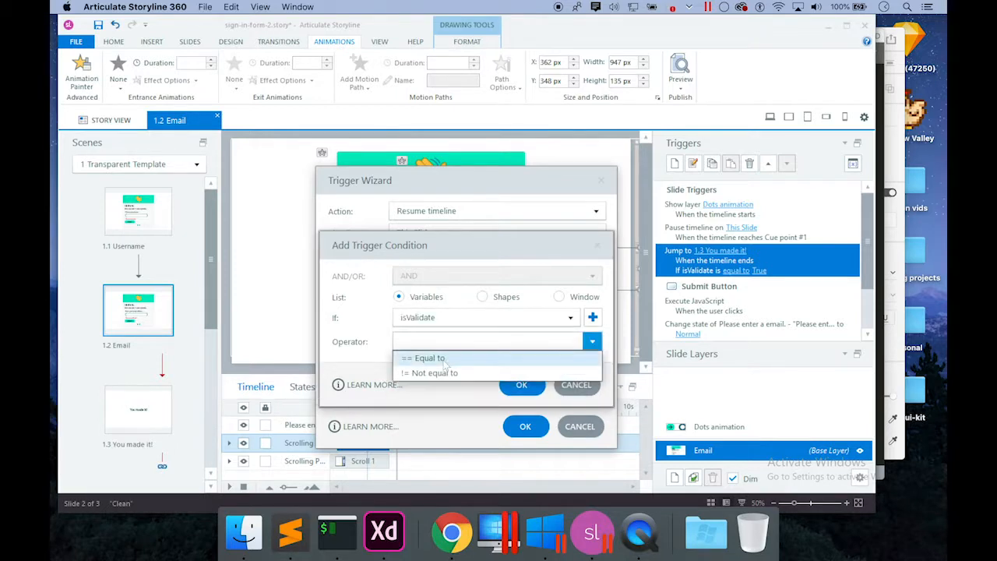
pyautogui.click(445, 359)
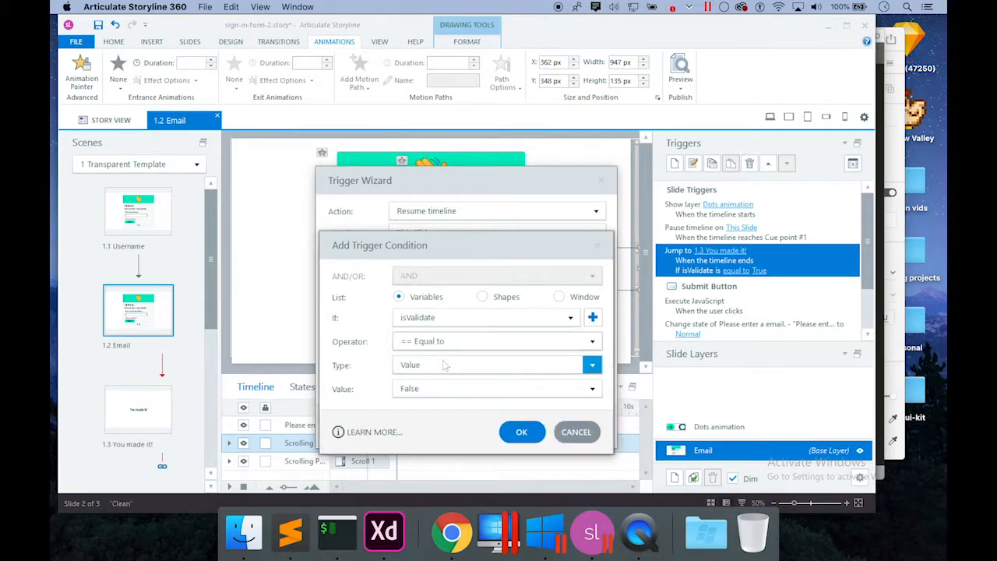
pyautogui.click(435, 388)
pyautogui.click(425, 406)
pyautogui.click(516, 434)
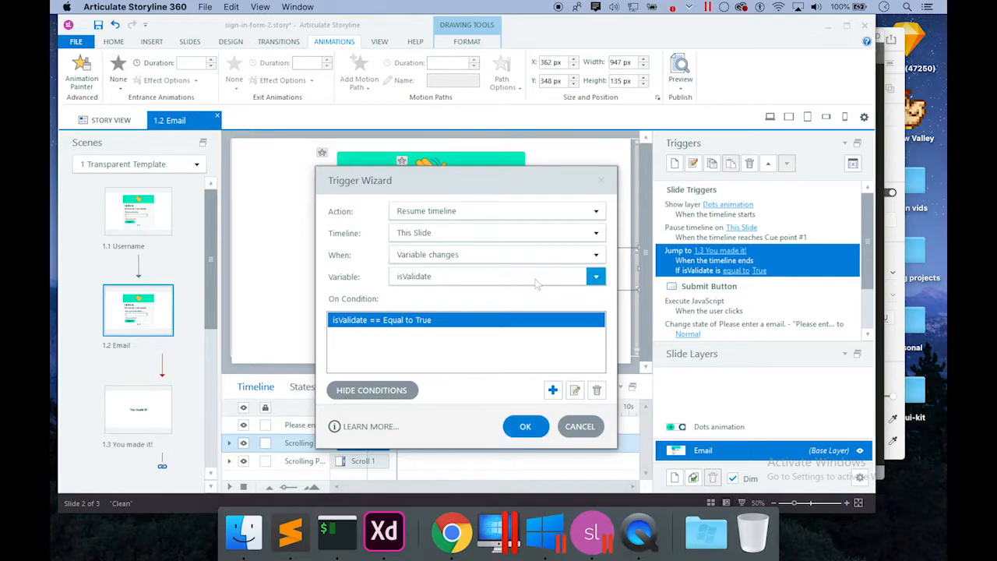
# Change the event to user clicks Submit Button and finish the trigger.
pyautogui.click(501, 232)
pyautogui.click(501, 233)
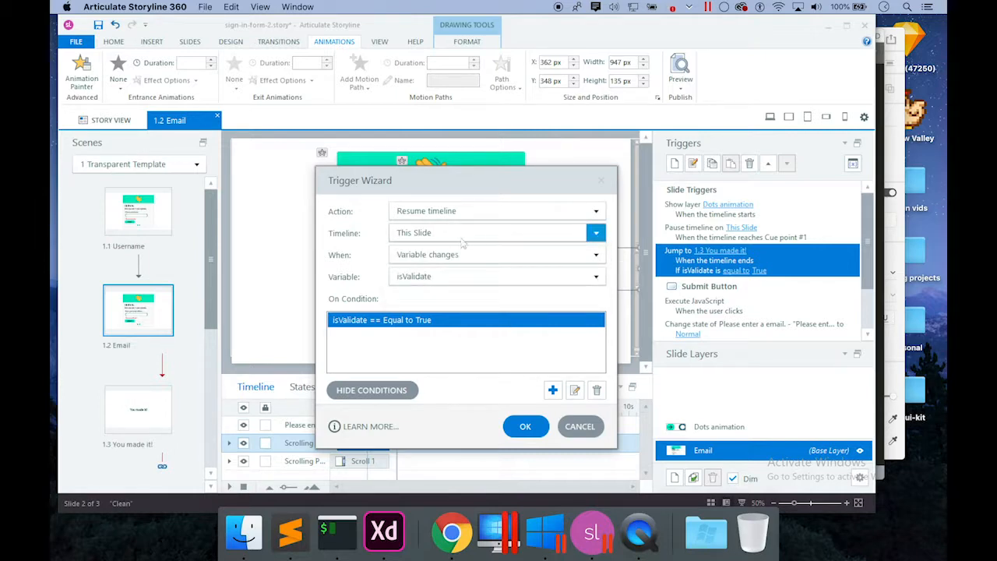
pyautogui.click(468, 255)
pyautogui.click(427, 109)
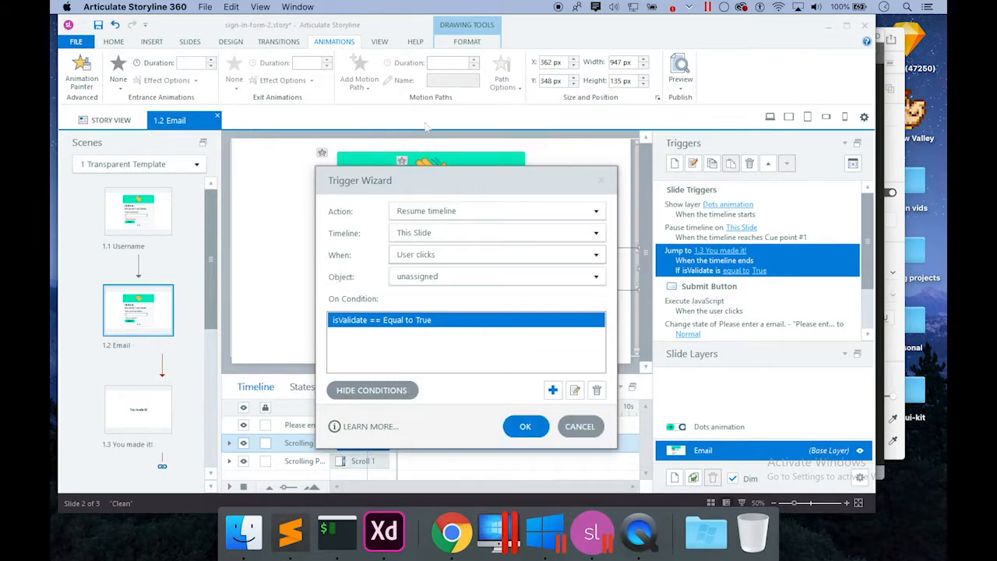
pyautogui.click(429, 276)
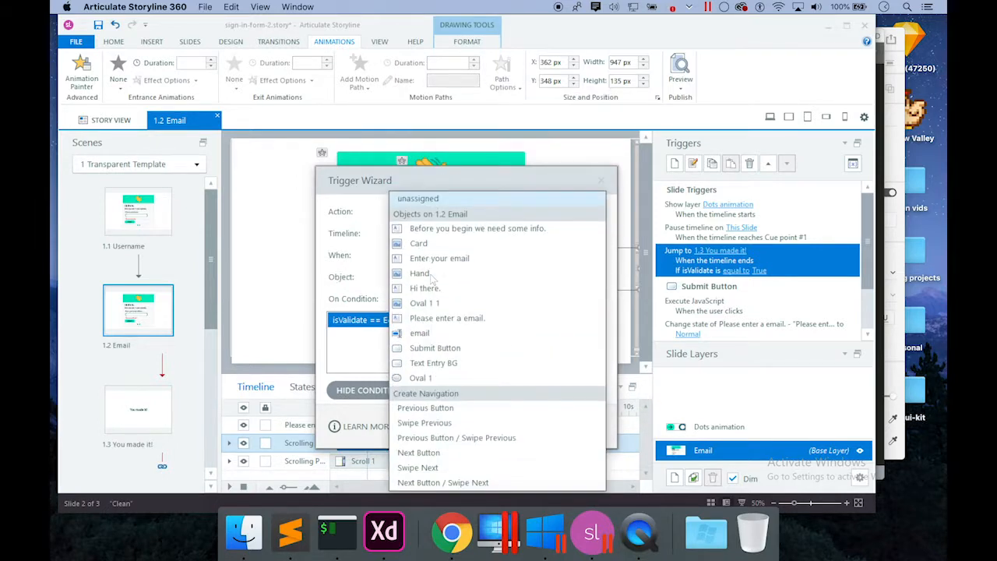
pyautogui.click(435, 348)
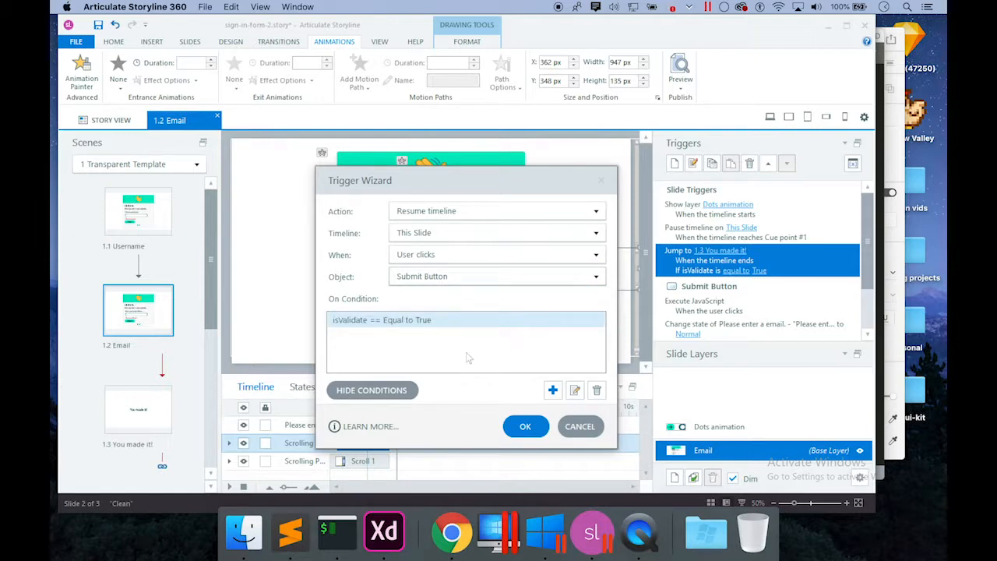
pyautogui.click(536, 428)
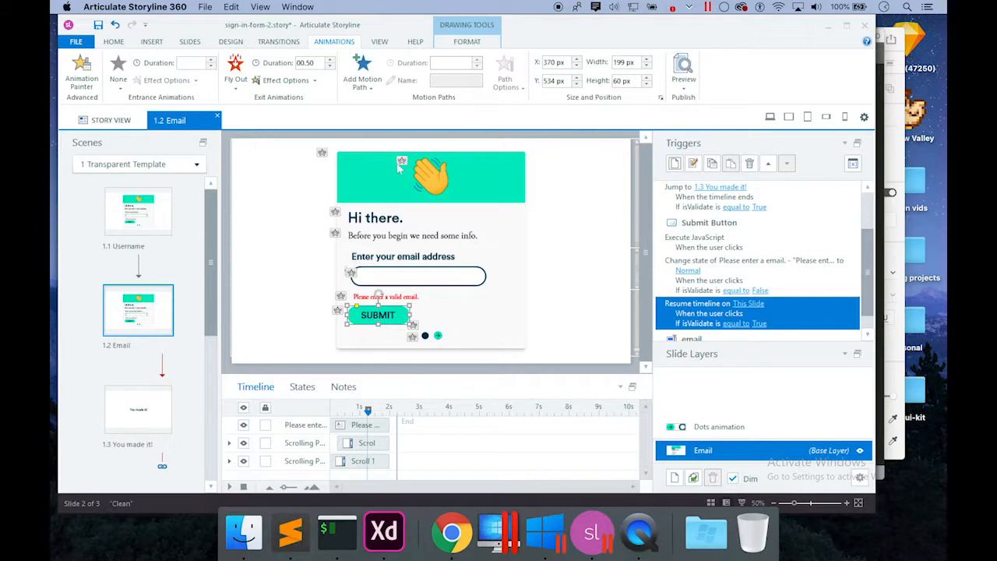
# Save the project, publish sign-in-form-2 to Web via FILE > Publish, and close the success dialog.
pyautogui.click(98, 25)
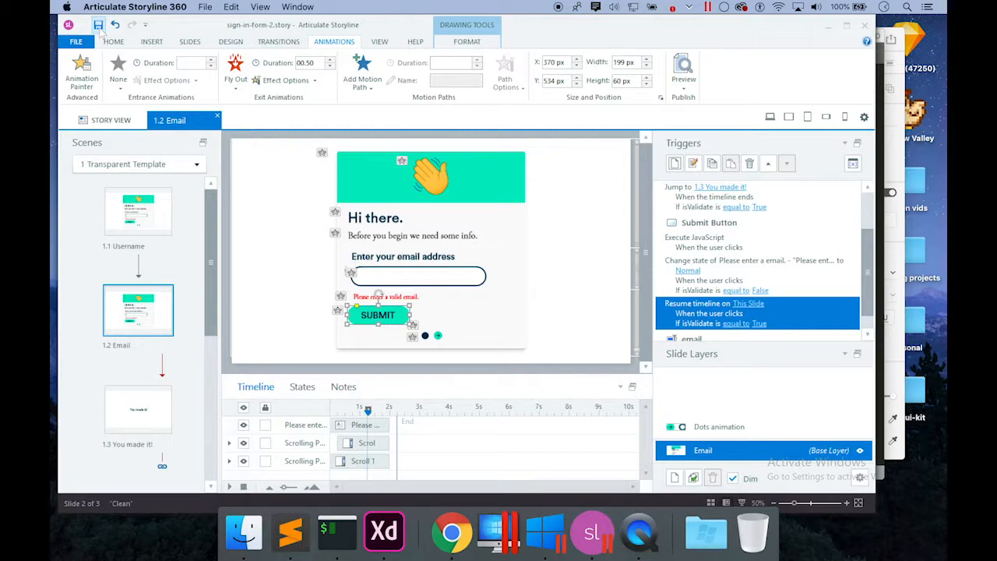
pyautogui.click(75, 41)
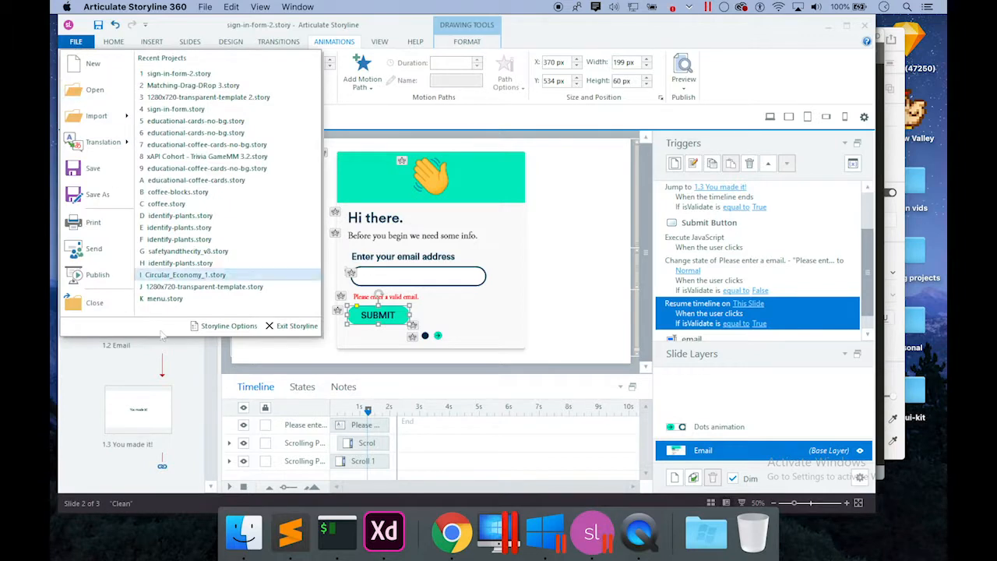
pyautogui.click(104, 300)
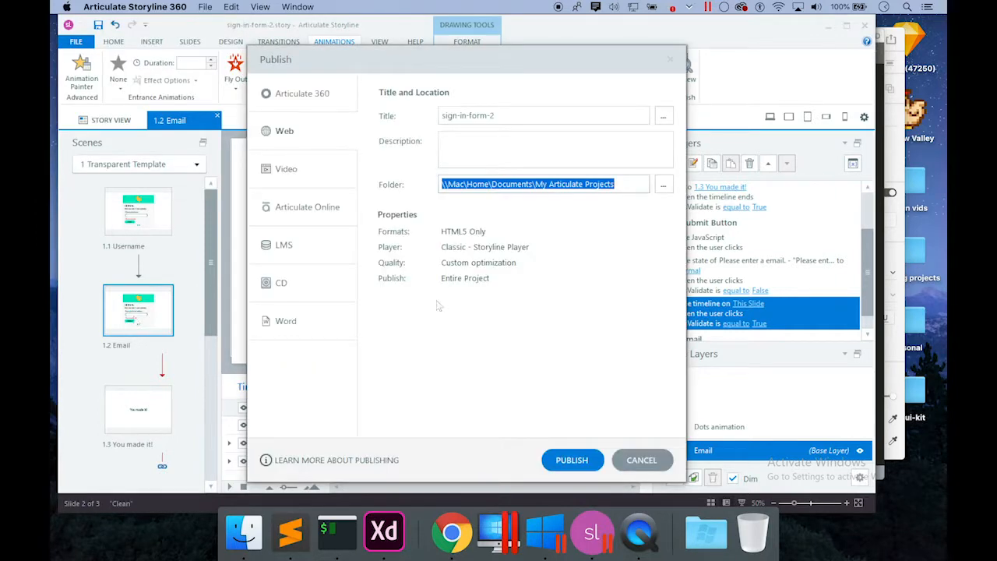
pyautogui.click(577, 465)
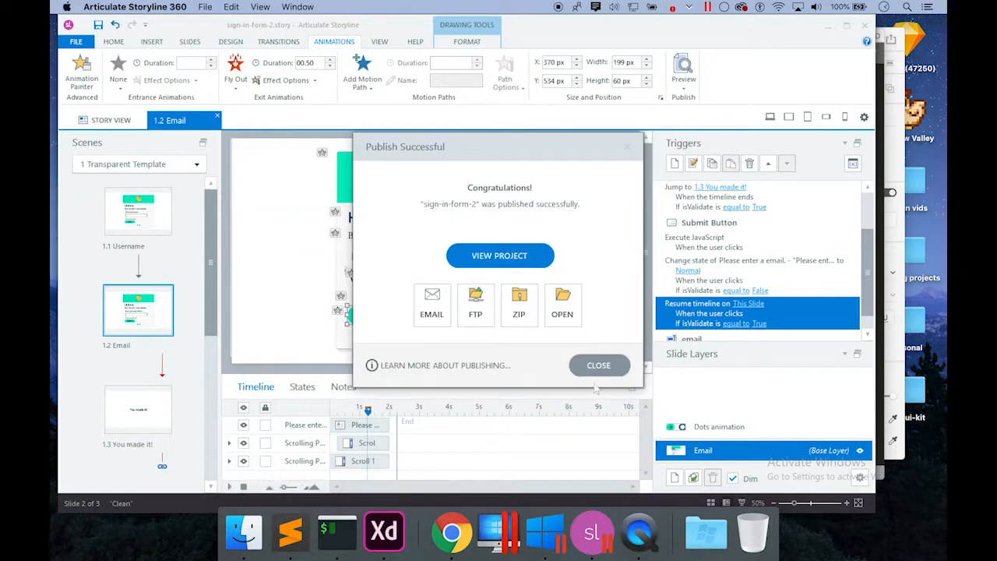
pyautogui.click(602, 365)
# Open story_html5.html from Documents > My Articulate Projects > sign-in-form-2 output in Google Chrome.
pyautogui.click(256, 547)
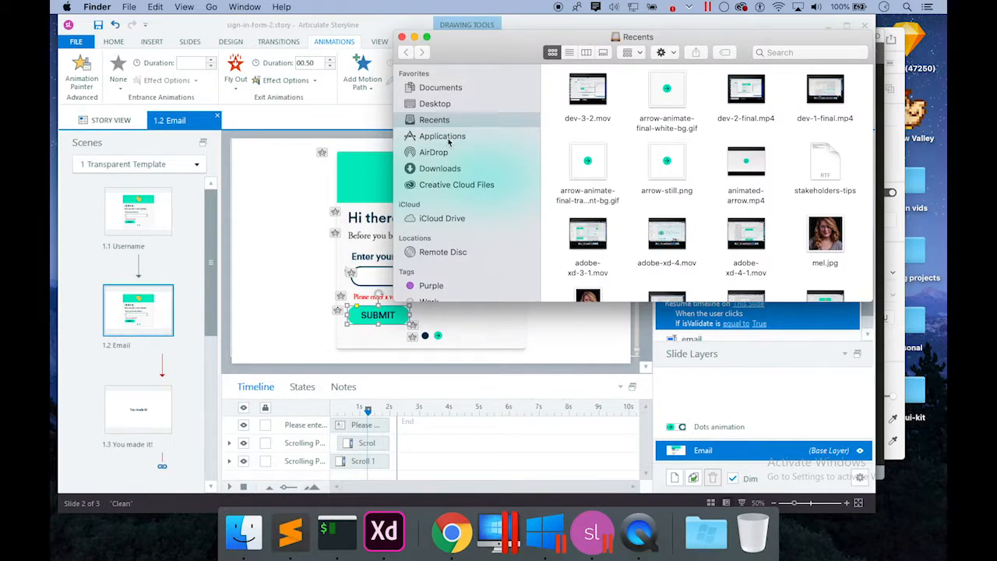
pyautogui.click(446, 89)
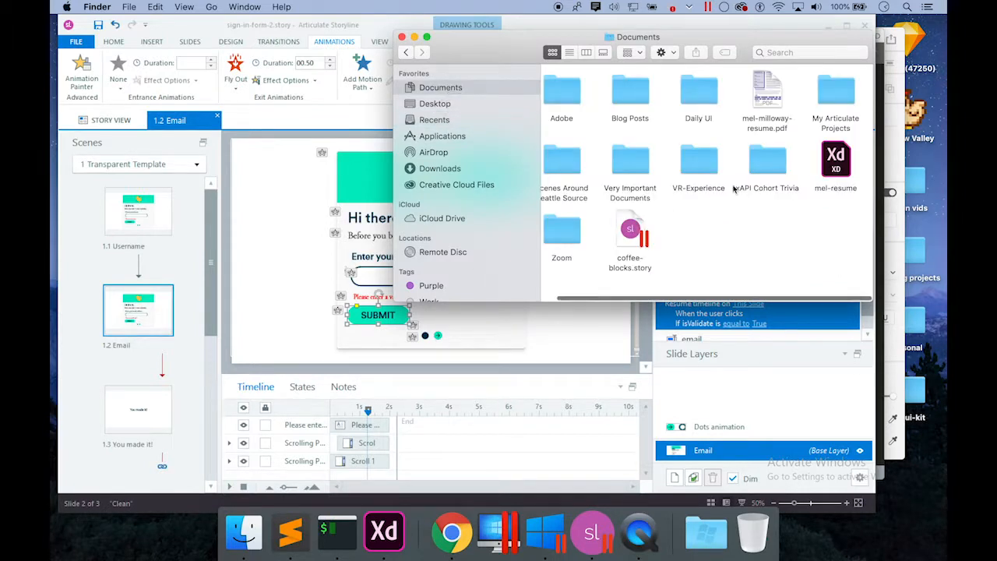
pyautogui.doubleClick(838, 92)
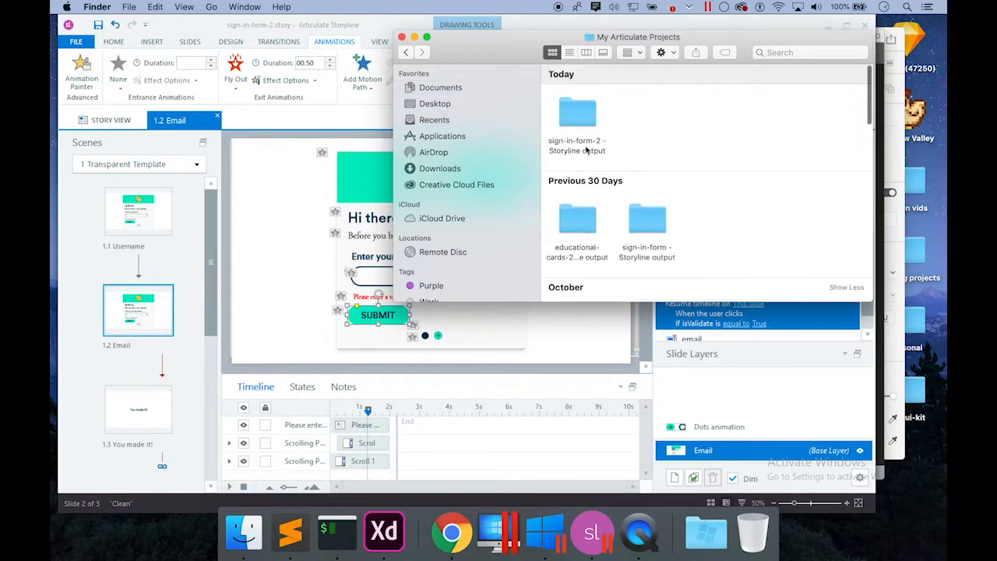
pyautogui.doubleClick(578, 113)
pyautogui.click(649, 168)
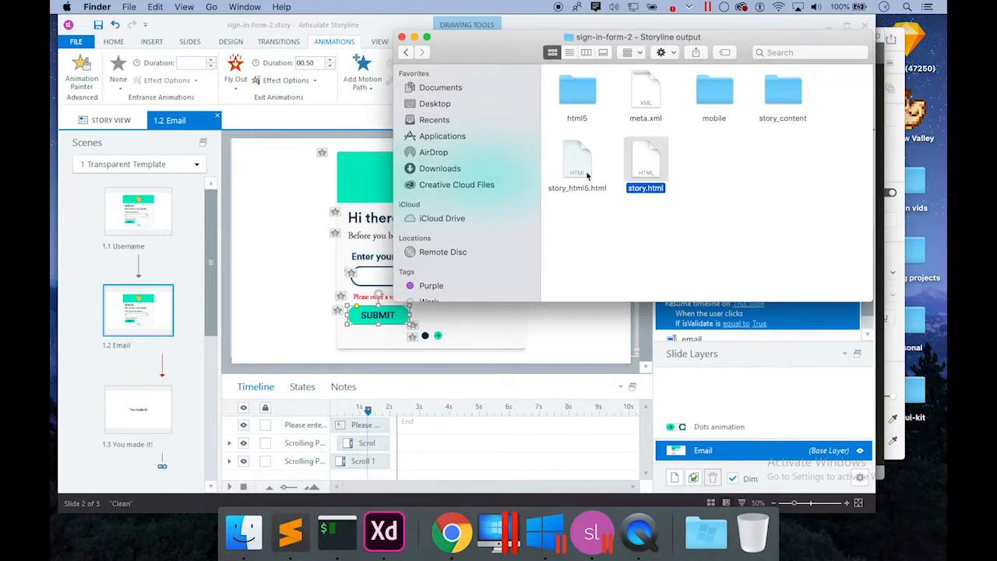
pyautogui.click(579, 168)
pyautogui.rightClick(578, 169)
pyautogui.moveTo(613, 189)
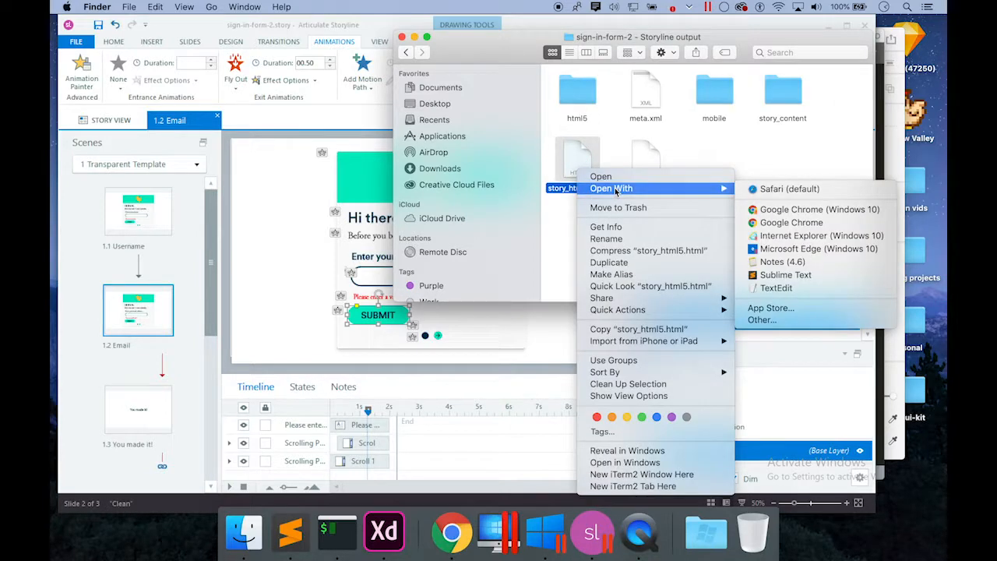
pyautogui.click(802, 224)
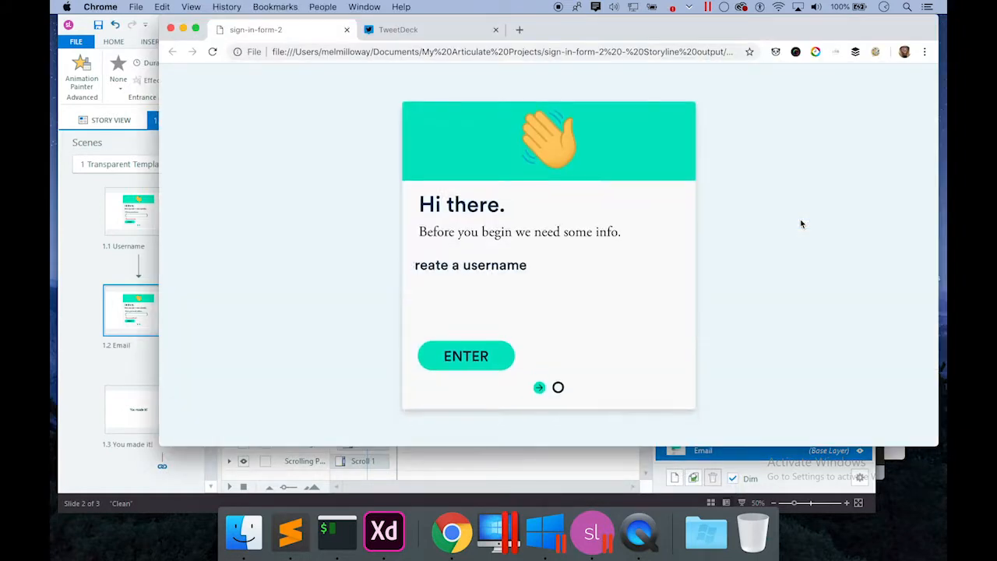
# Type a username into the published form and continue with ENTER.
pyautogui.click(541, 289)
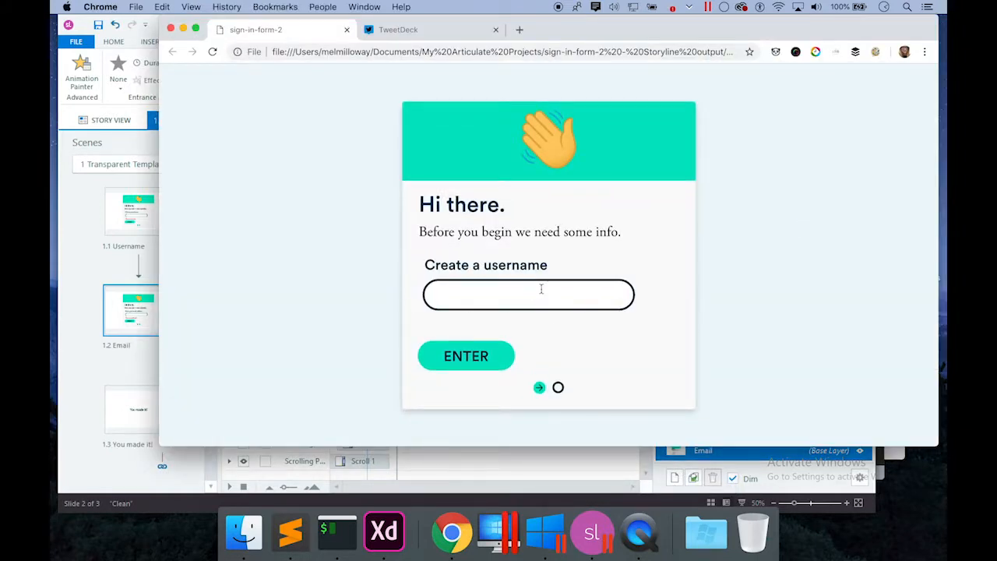
pyautogui.write('Mel')
pyautogui.click(484, 357)
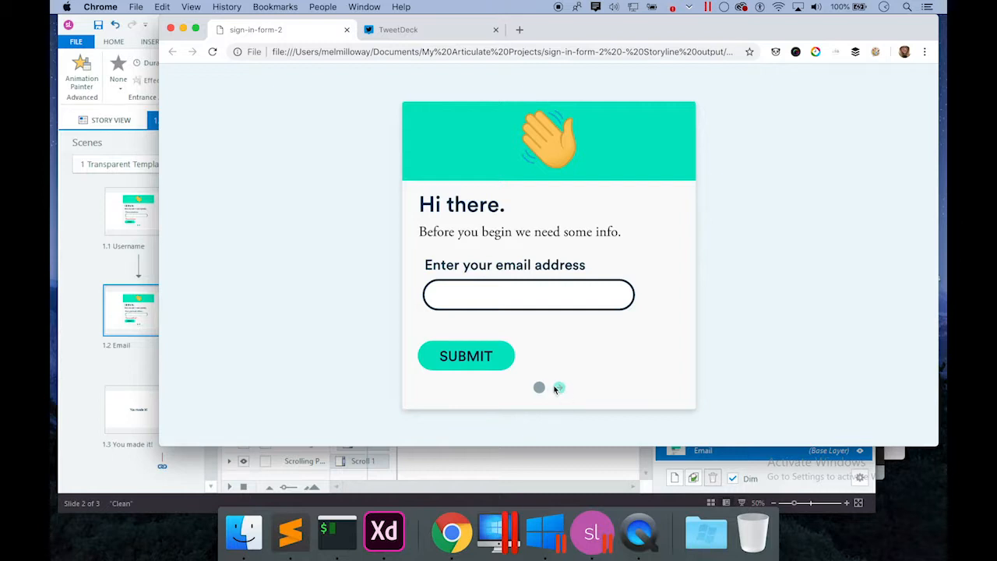
# Enter a valid email address, submit to reach 'You made it!', and return to Storyline.
pyautogui.click(486, 297)
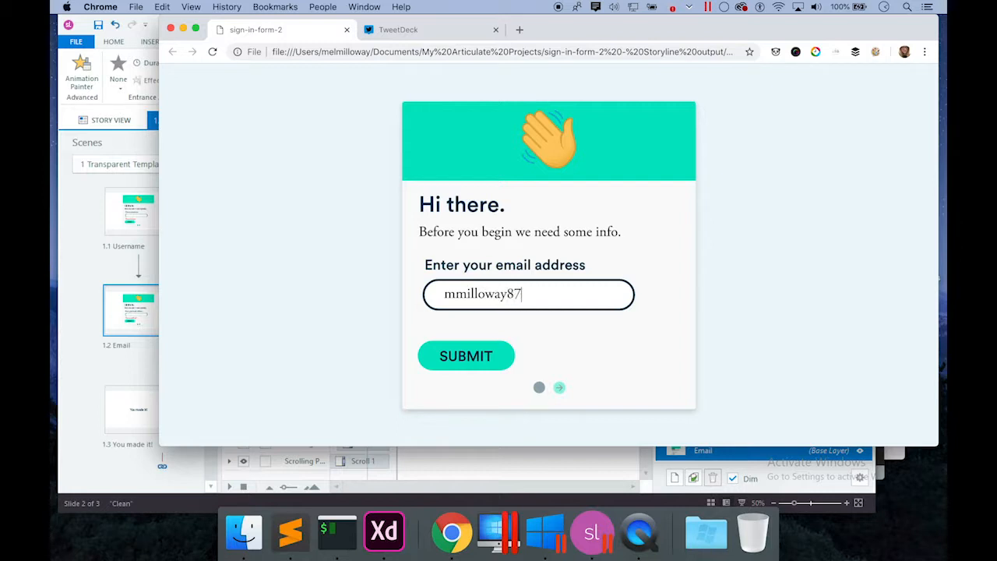
pyautogui.click(468, 355)
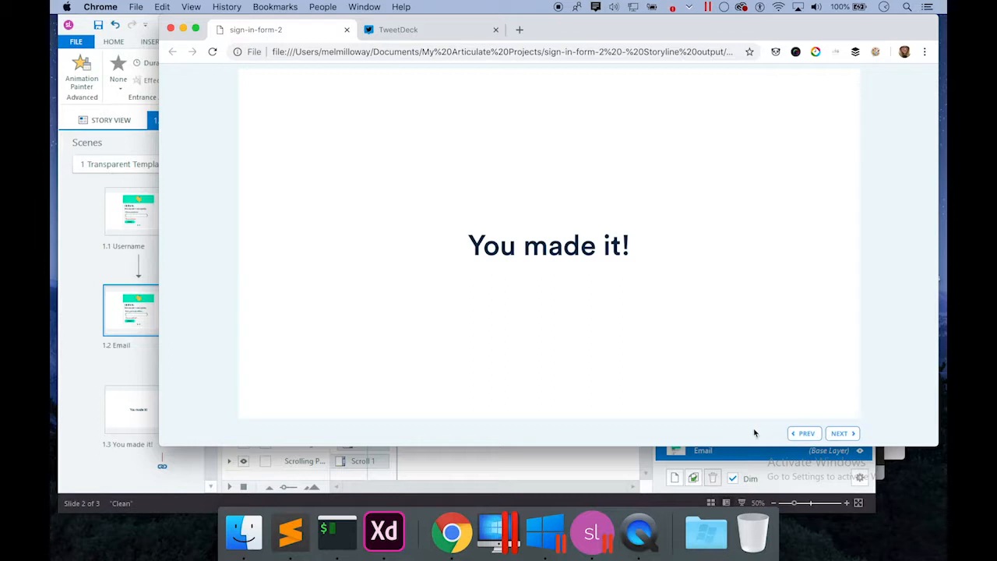
pyautogui.click(601, 546)
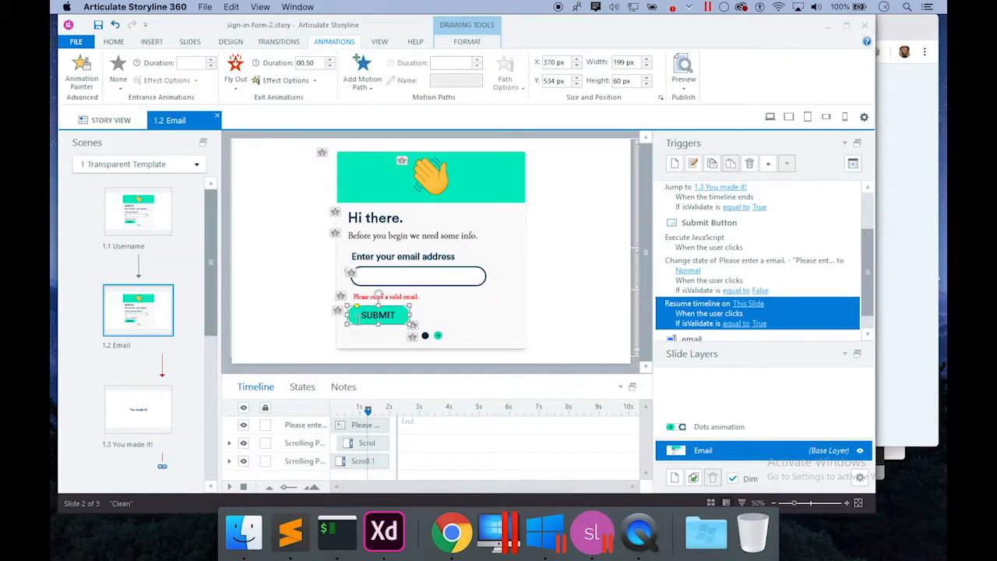
# Turn off Prev/Next buttons and swipe navigation in the 1.3 You made it! slide properties.
pyautogui.click(117, 409)
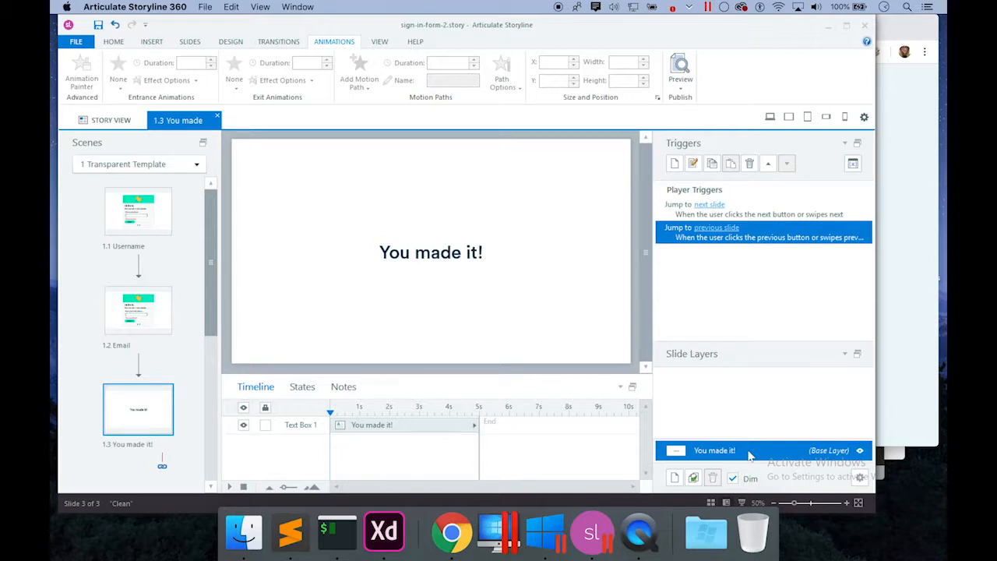
pyautogui.click(859, 476)
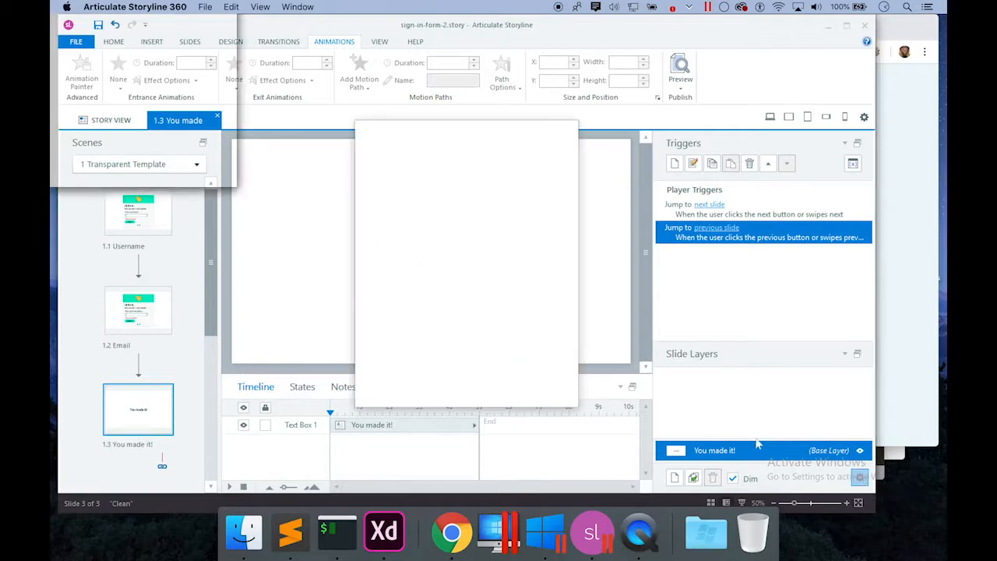
pyautogui.click(415, 253)
pyautogui.click(414, 277)
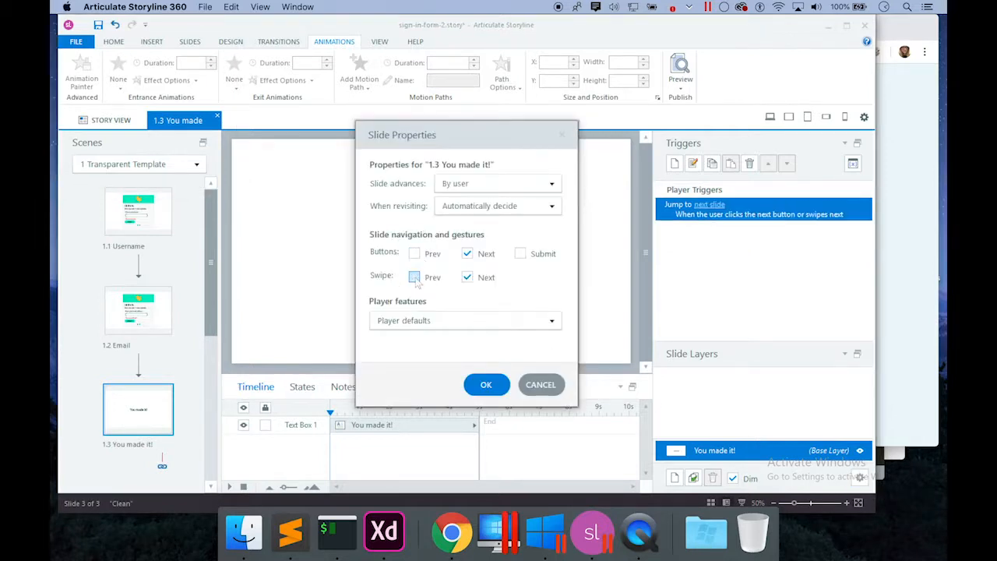
pyautogui.click(487, 256)
pyautogui.click(467, 277)
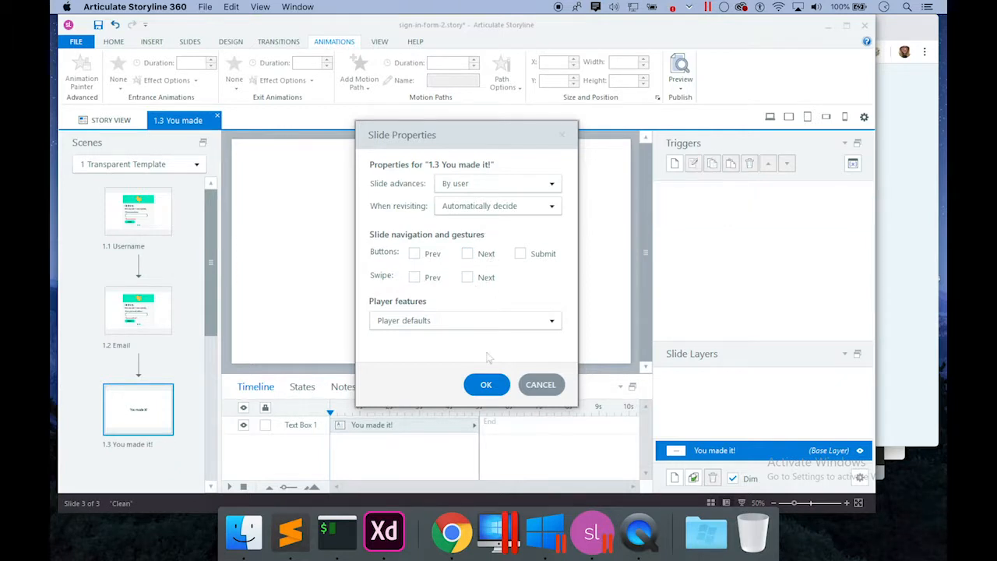
pyautogui.click(485, 385)
# Set the slide background transparency to 100%, then return to the Email slide.
pyautogui.rightClick(554, 260)
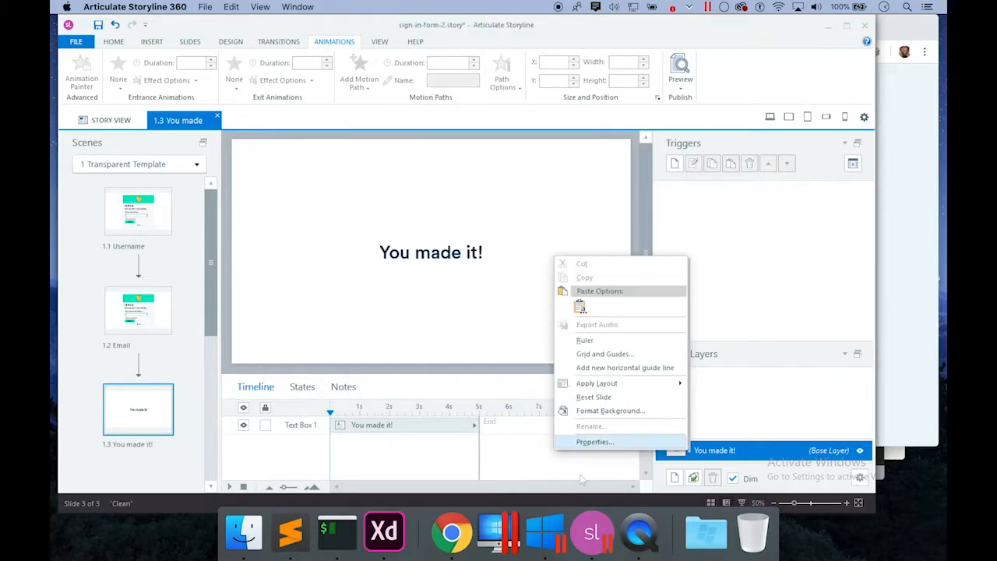
pyautogui.click(603, 411)
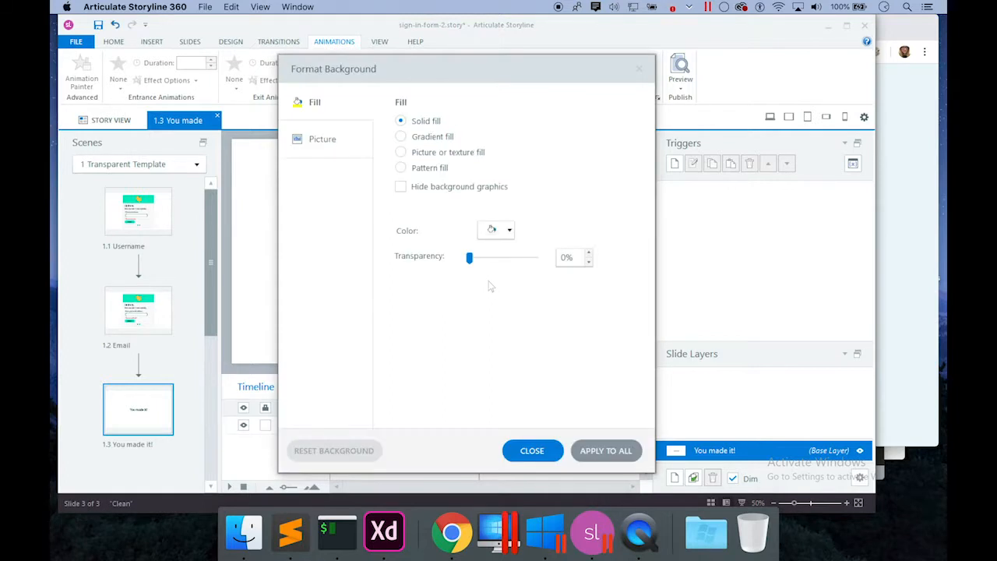
pyautogui.moveTo(469, 257); pyautogui.dragTo(629, 263)
pyautogui.click(532, 450)
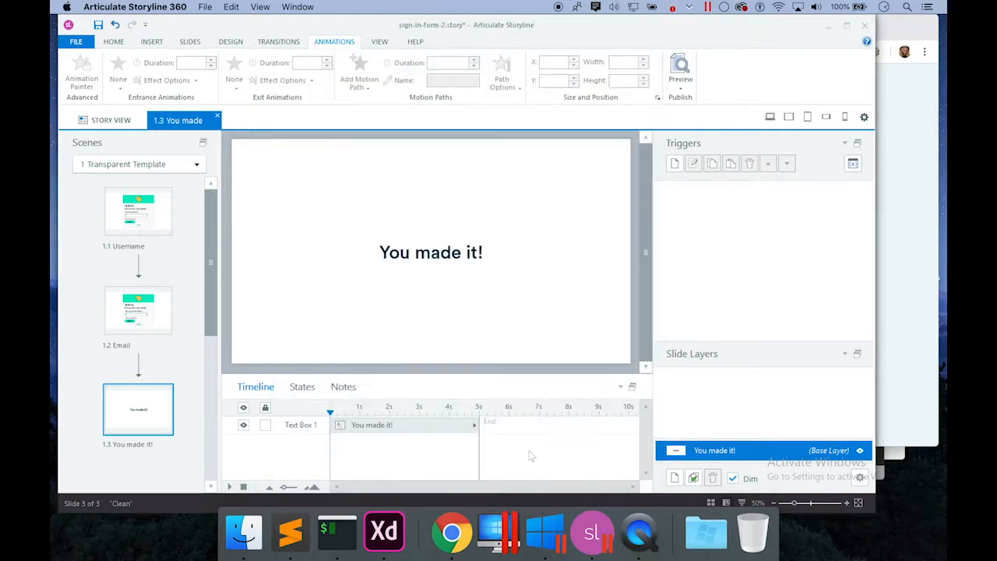
pyautogui.click(148, 316)
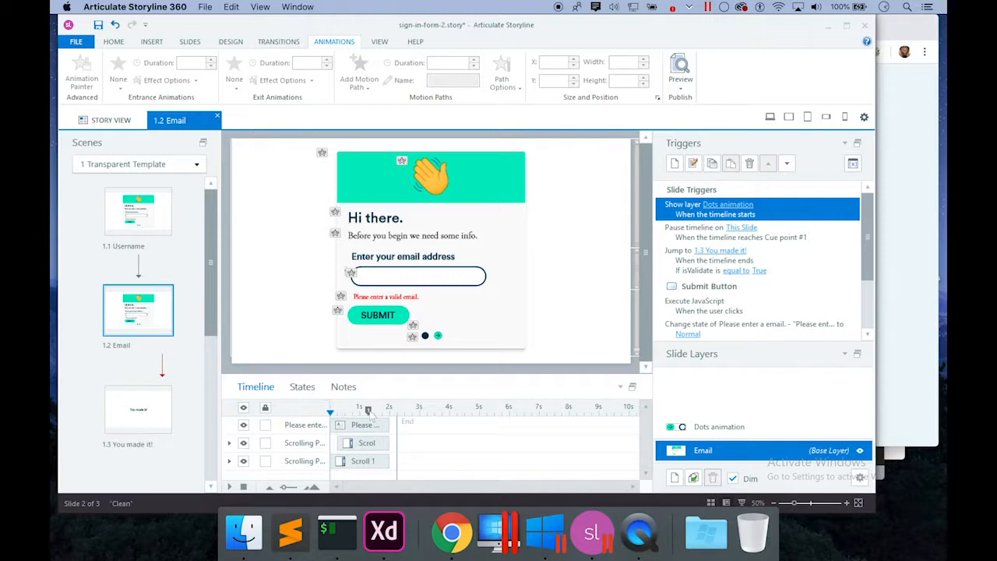
# Nudge the playhead past 1s, save, and republish sign-in-form-2 to Web, dismissing the success message.
pyautogui.moveTo(369, 412); pyautogui.dragTo(379, 413)
pyautogui.click(98, 25)
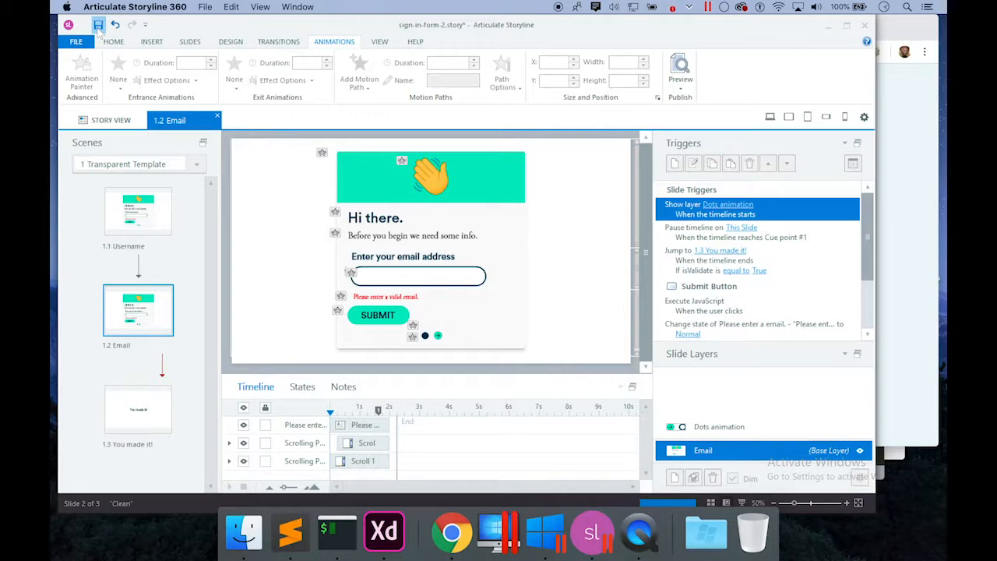
pyautogui.click(77, 43)
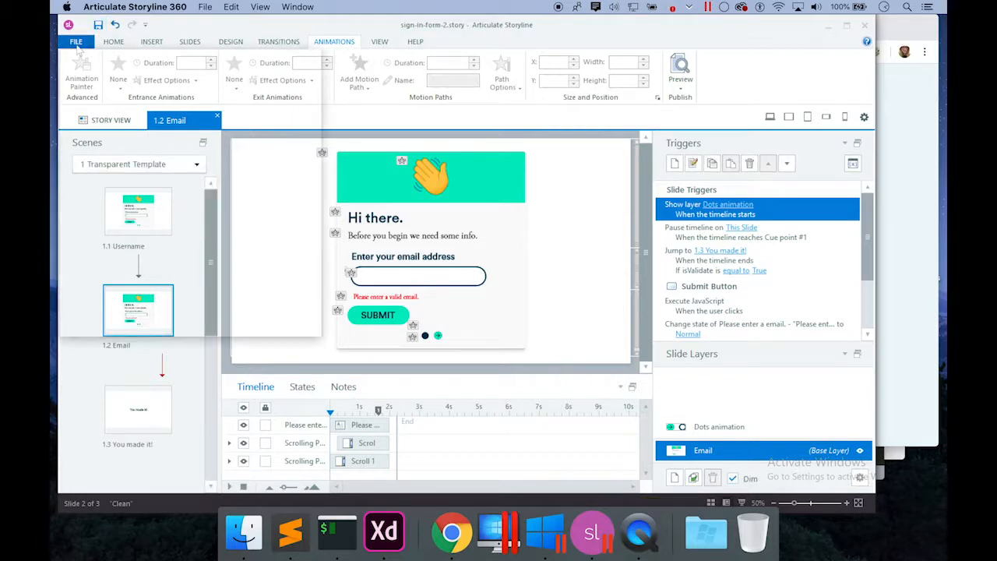
pyautogui.click(94, 275)
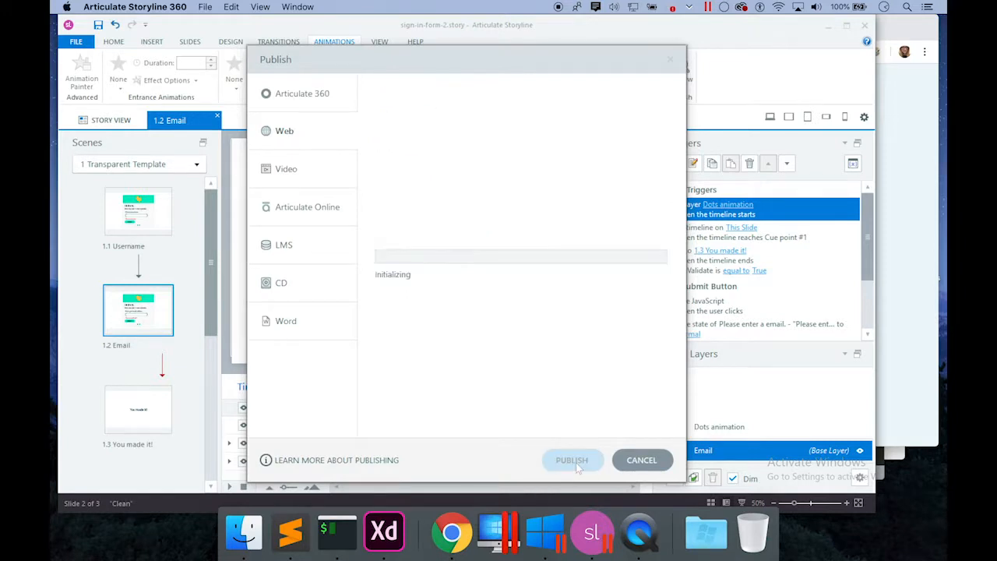
pyautogui.click(574, 461)
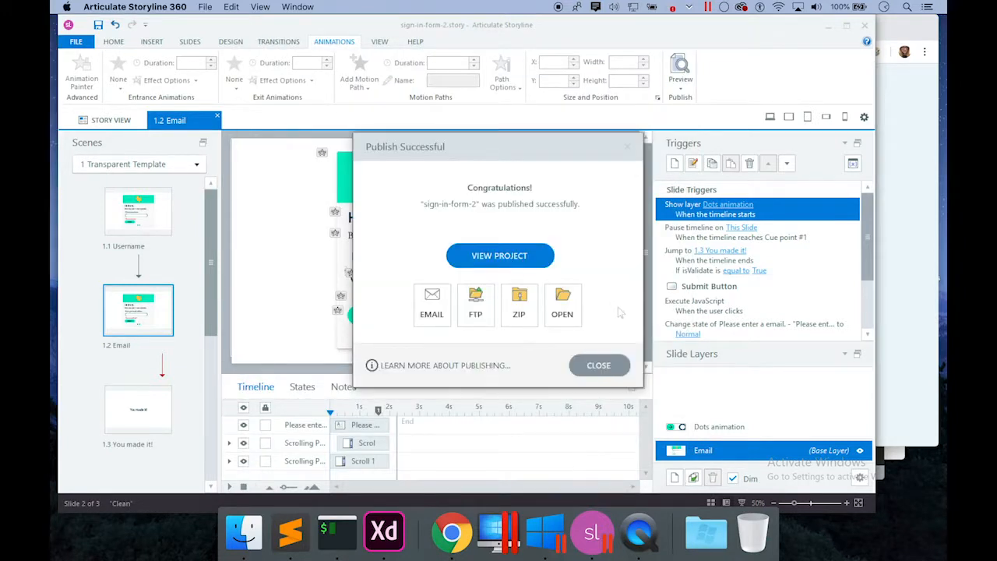
pyautogui.click(599, 365)
# Reload the republished course in Chrome and submit a username on the first form slide.
pyautogui.click(458, 541)
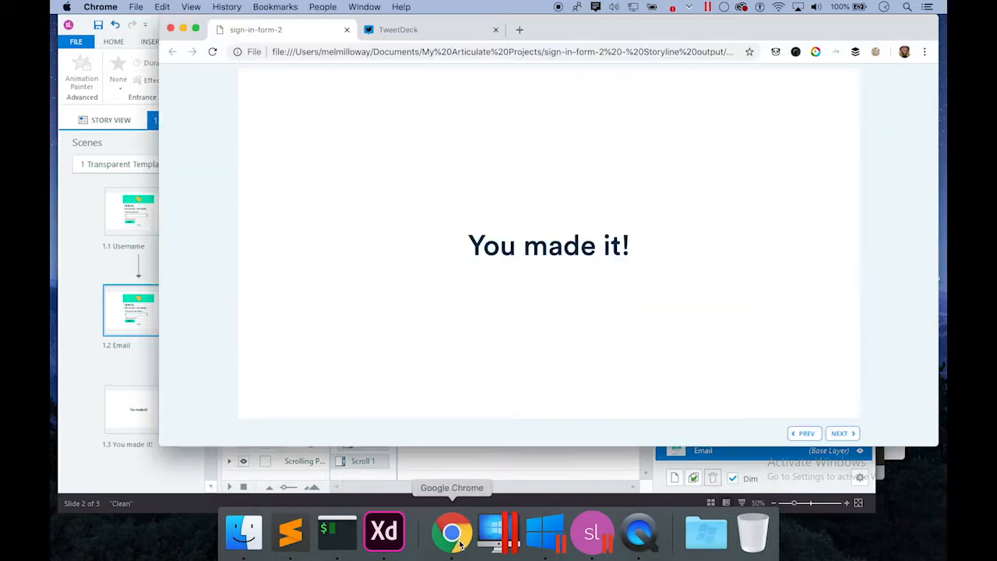
pyautogui.click(211, 51)
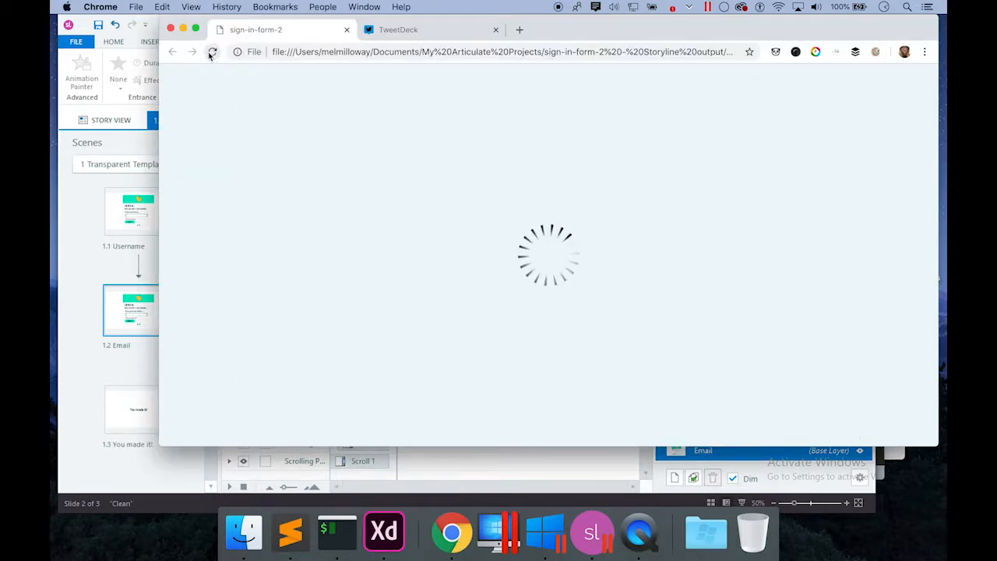
pyautogui.click(495, 304)
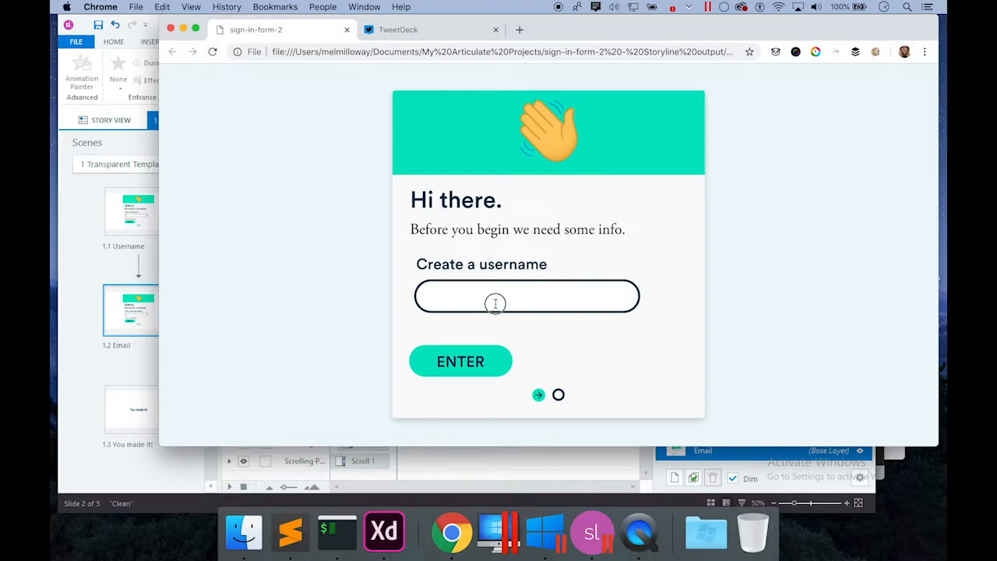
pyautogui.write('Mel')
pyautogui.click(484, 360)
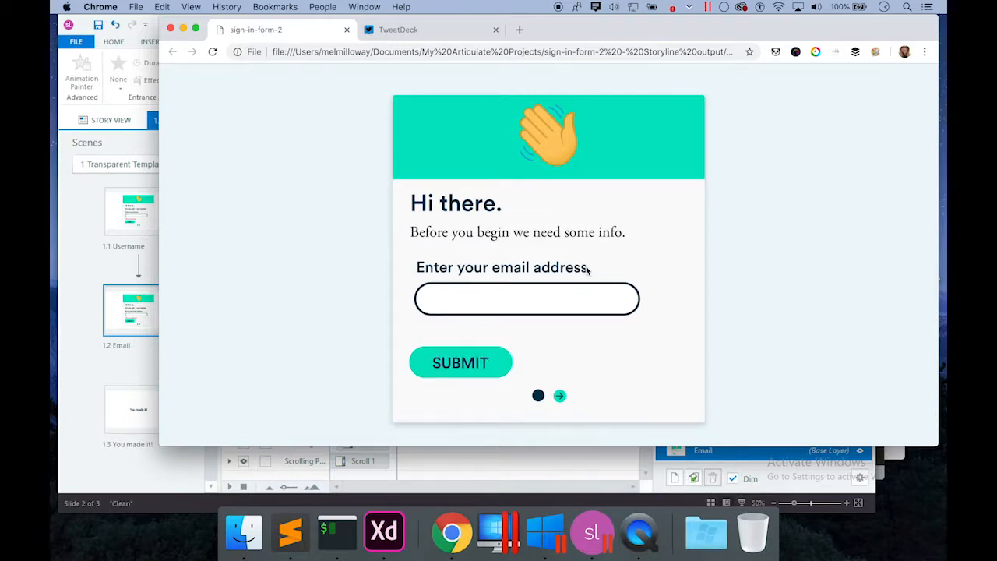
# Submit an email address to reach 'You made it!' without Prev/Next buttons, then return to Storyline.
pyautogui.click(497, 304)
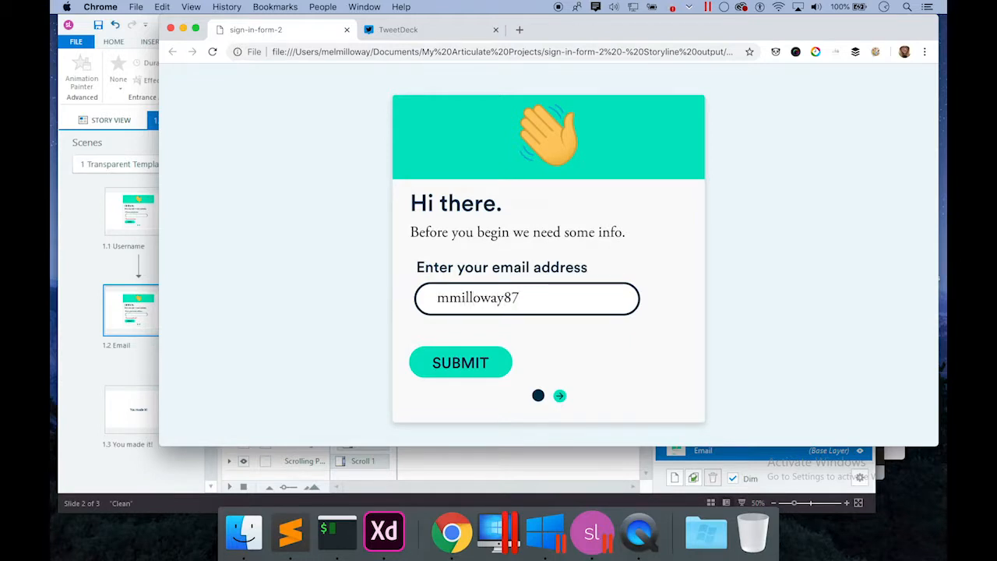
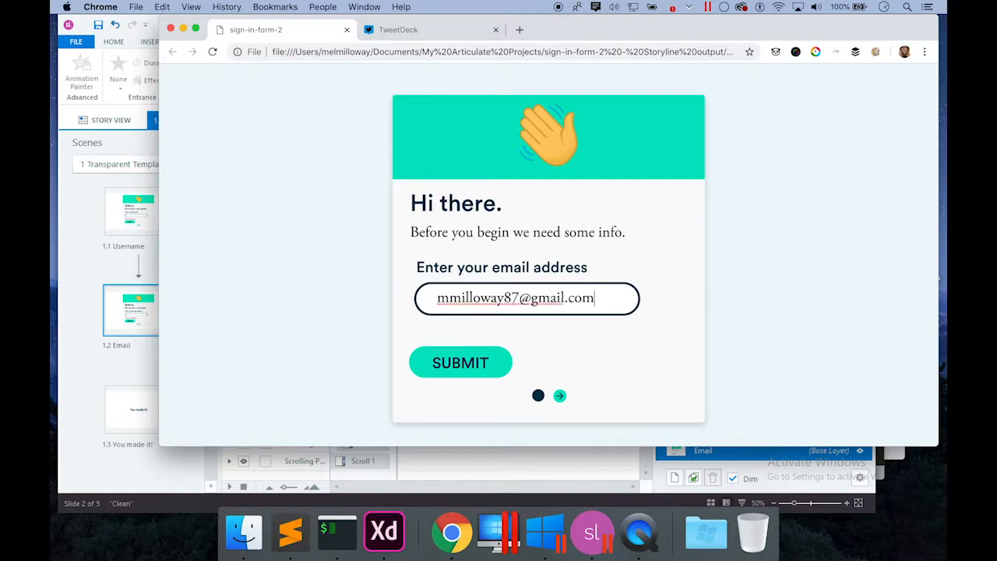
pyautogui.click(440, 362)
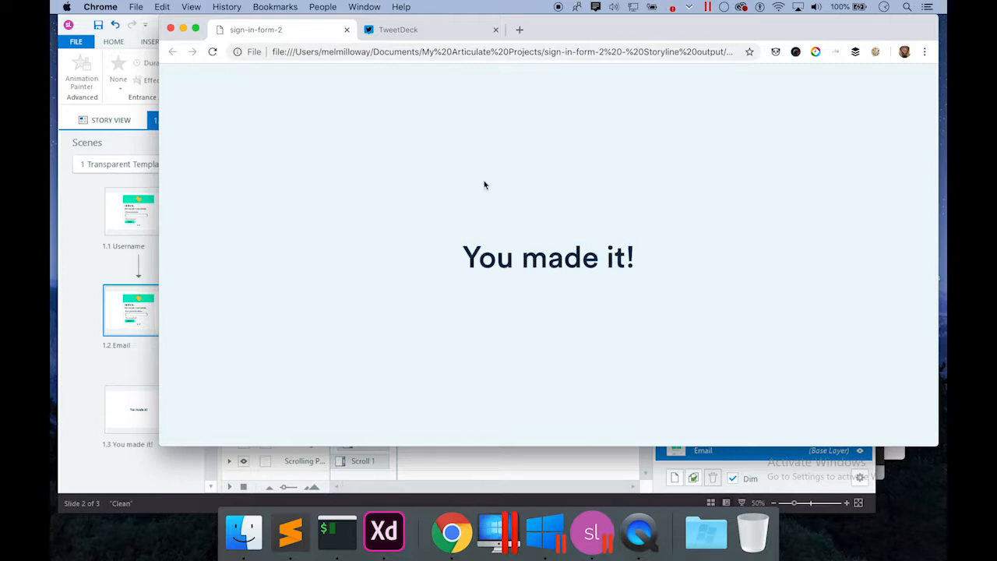
pyautogui.click(591, 532)
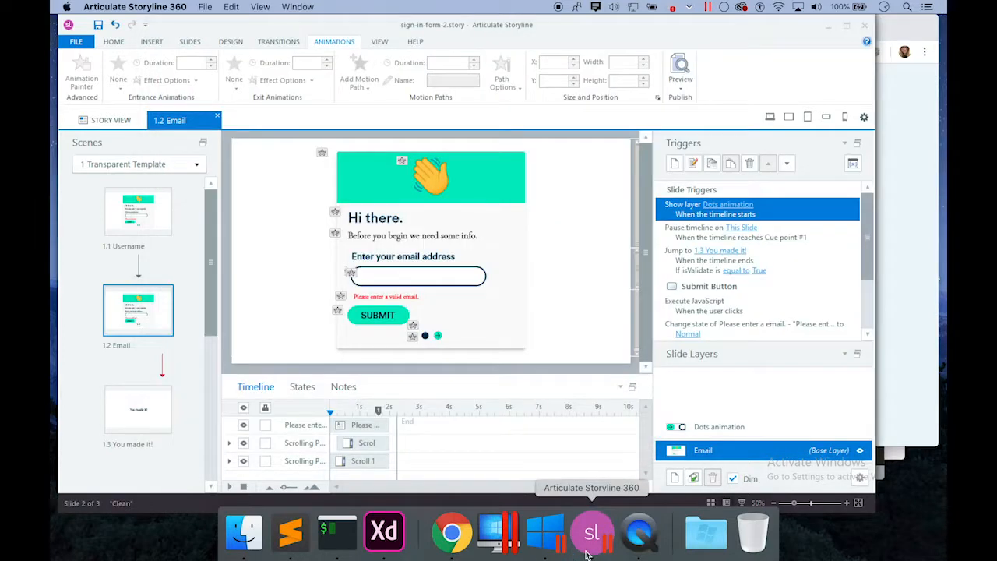